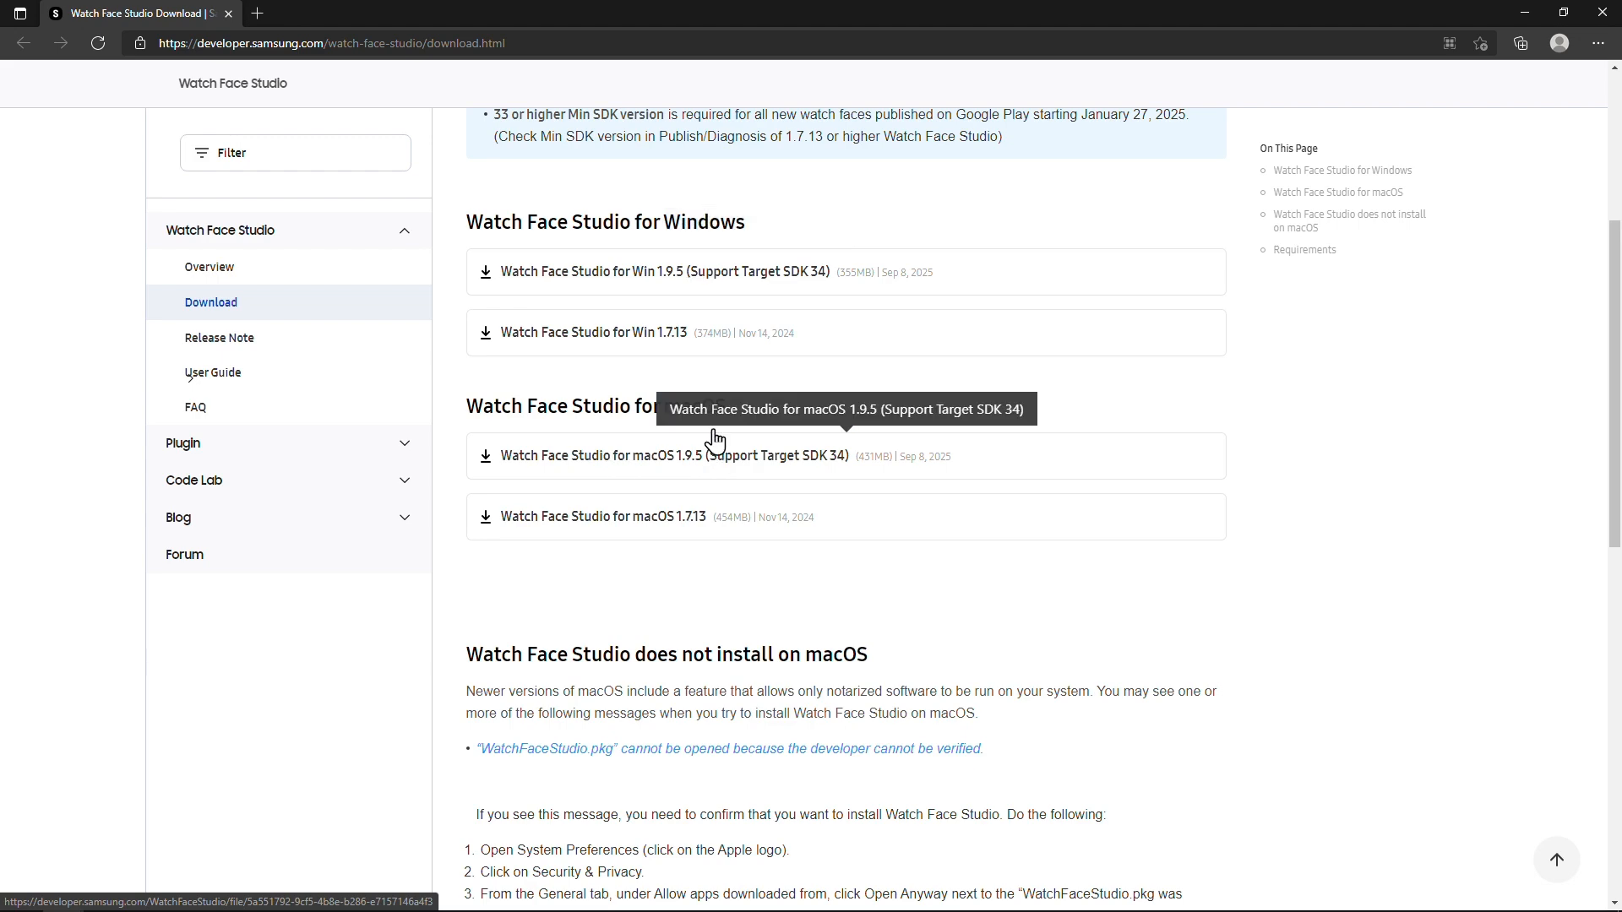
- Download the Watch Face Studio for Win 1.9.5 installer after accepting its licence
click(642, 285)
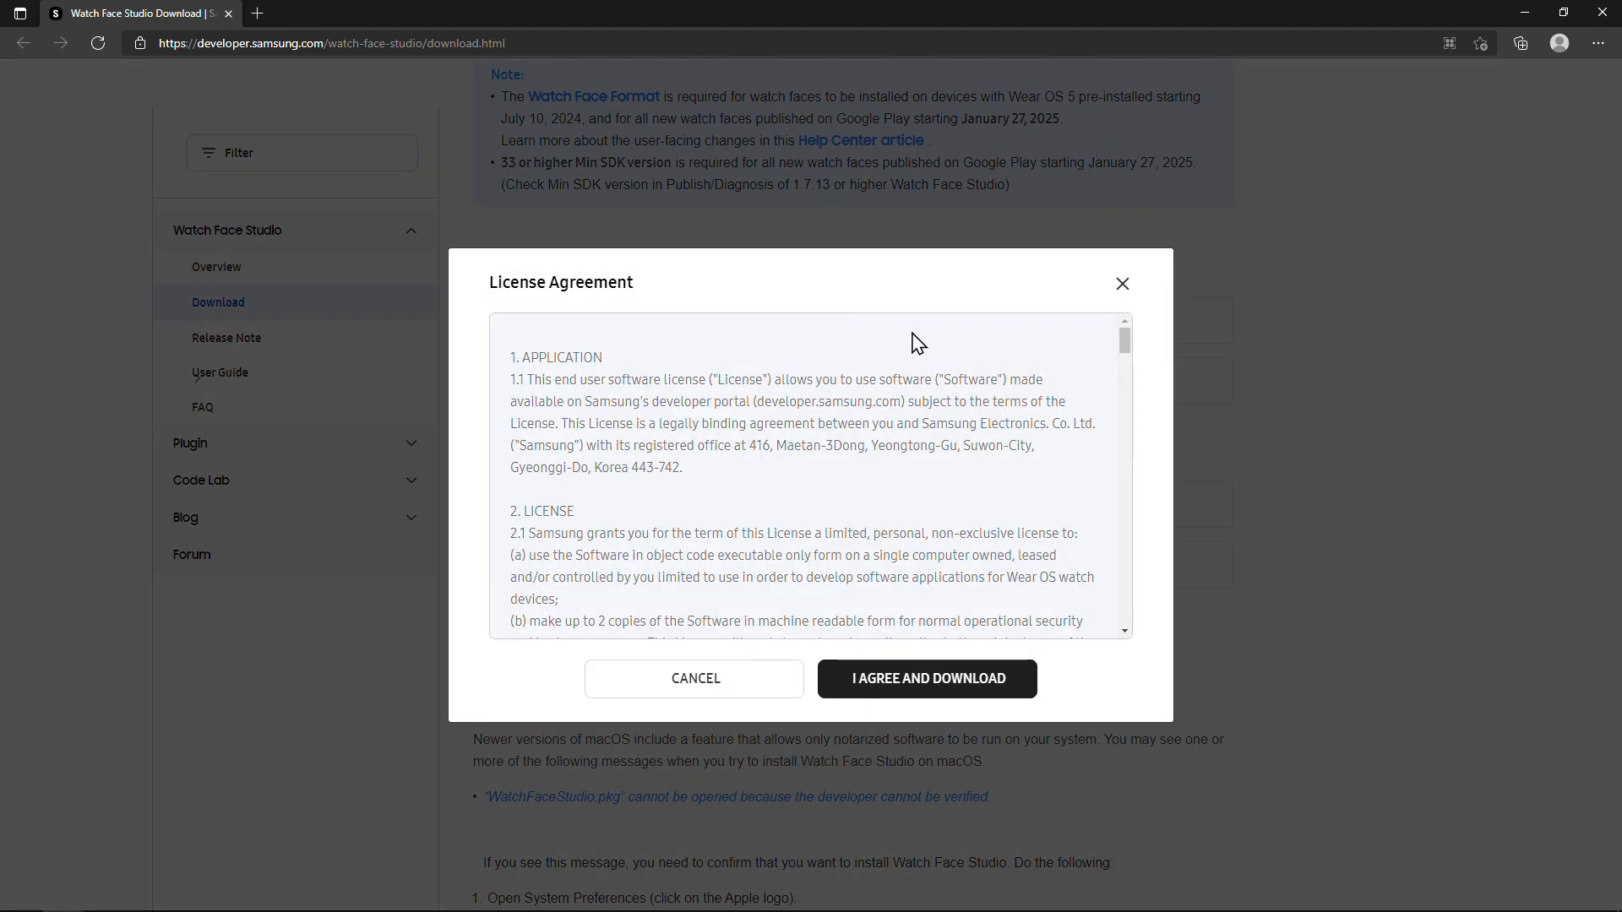
drag(1127, 343, 1123, 615)
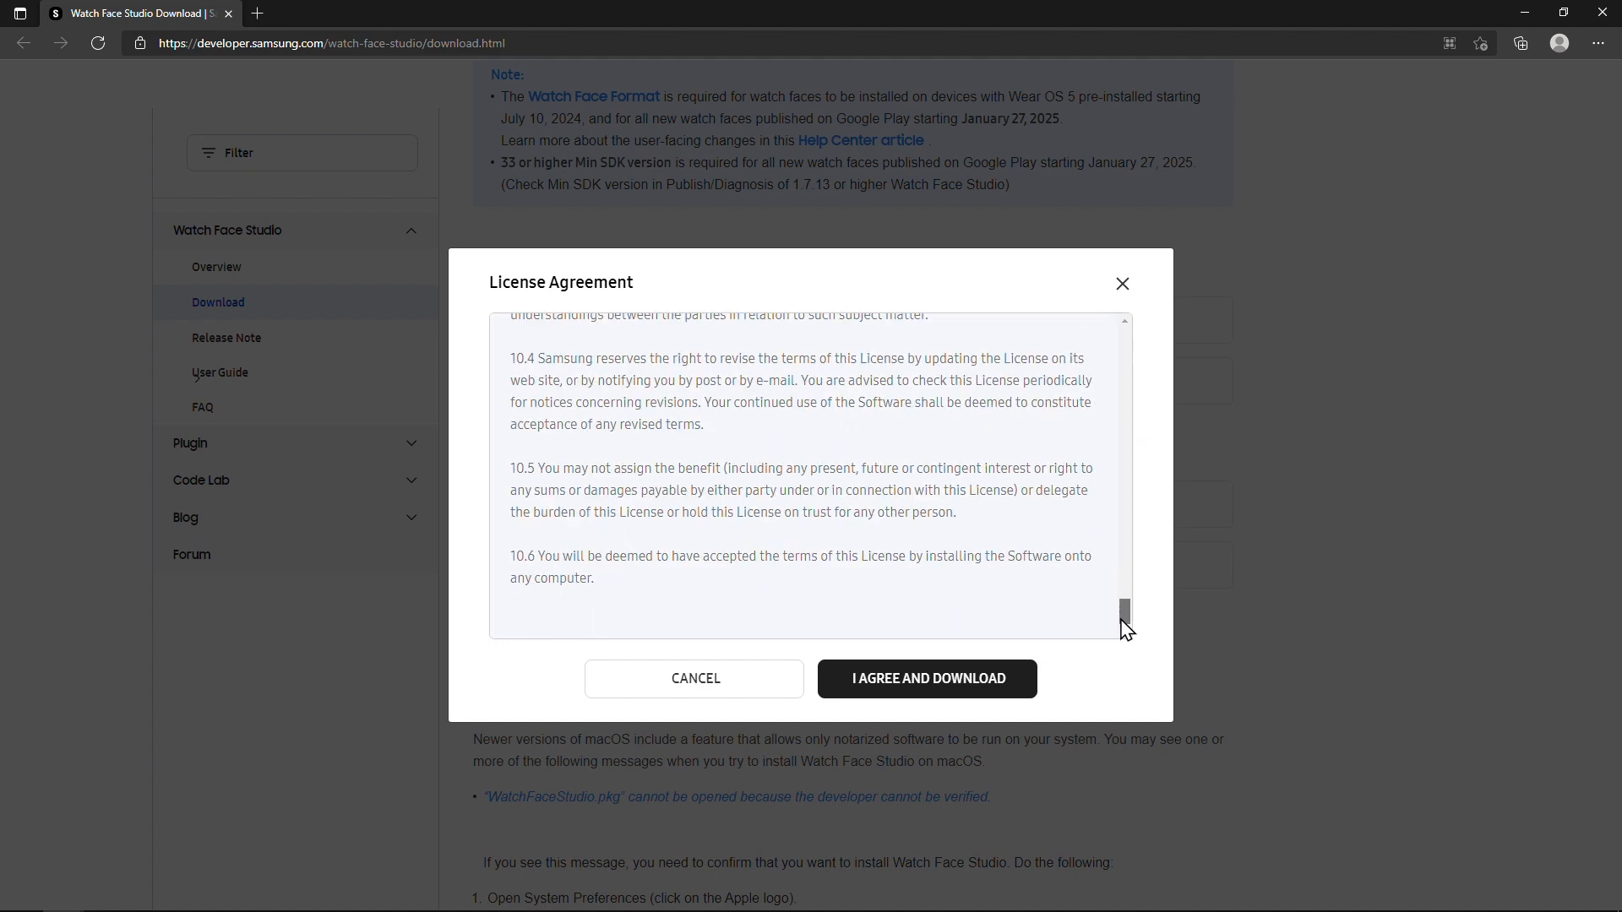
click(933, 689)
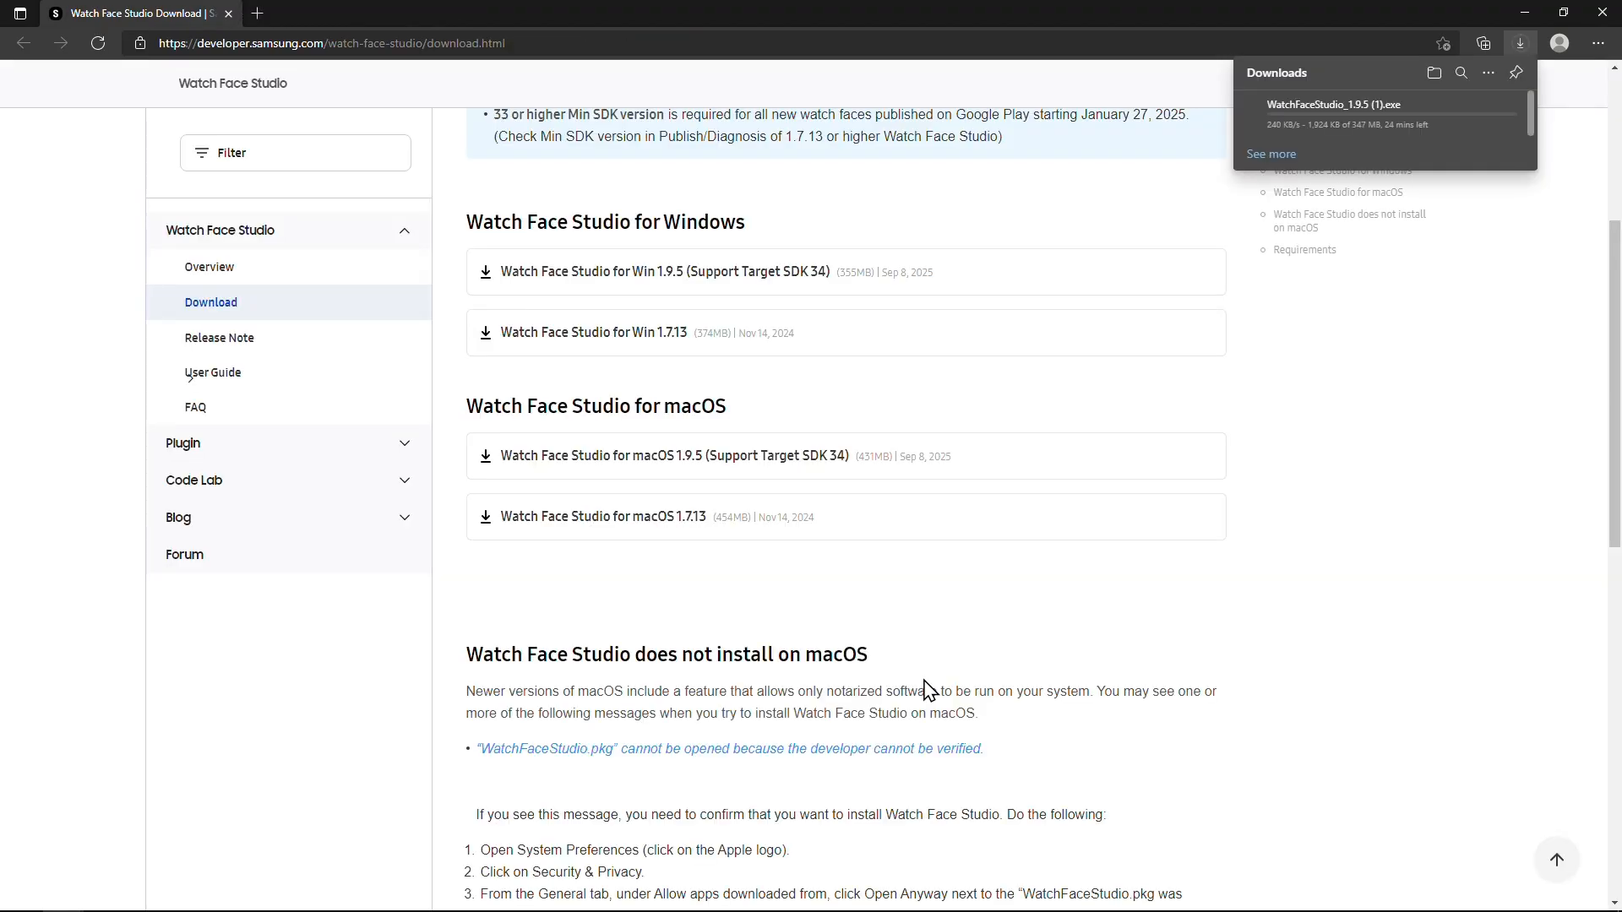
- Launch the downloaded WatchFaceStudio_1.9.5.exe installer from Downloads
scroll(929, 689, down, 3)
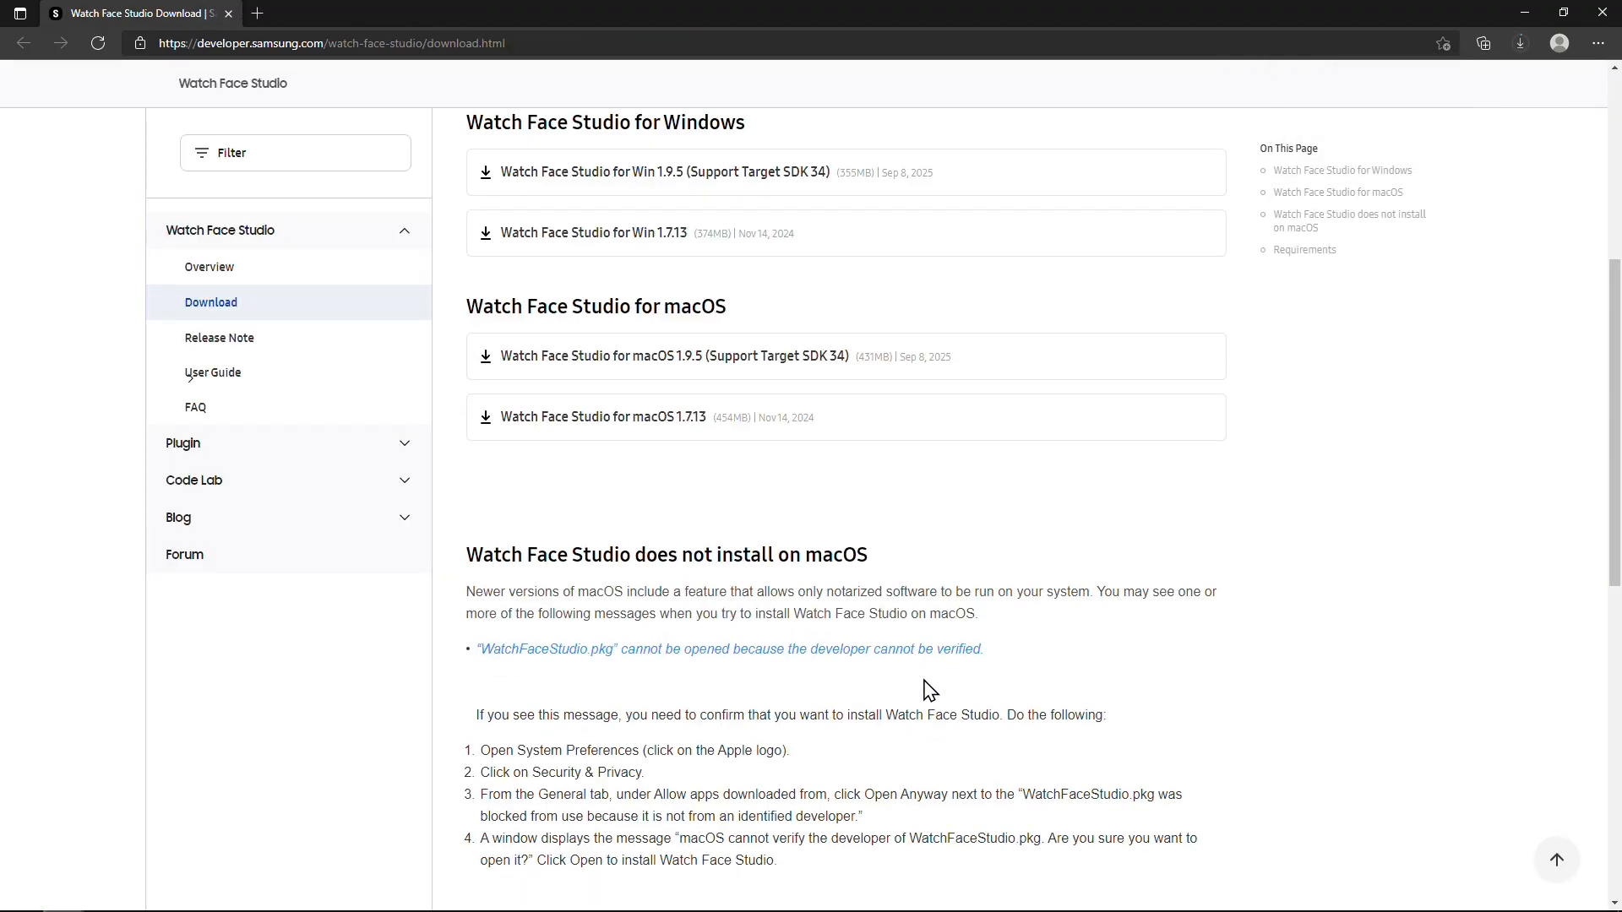
drag(883, 404, 490, 412)
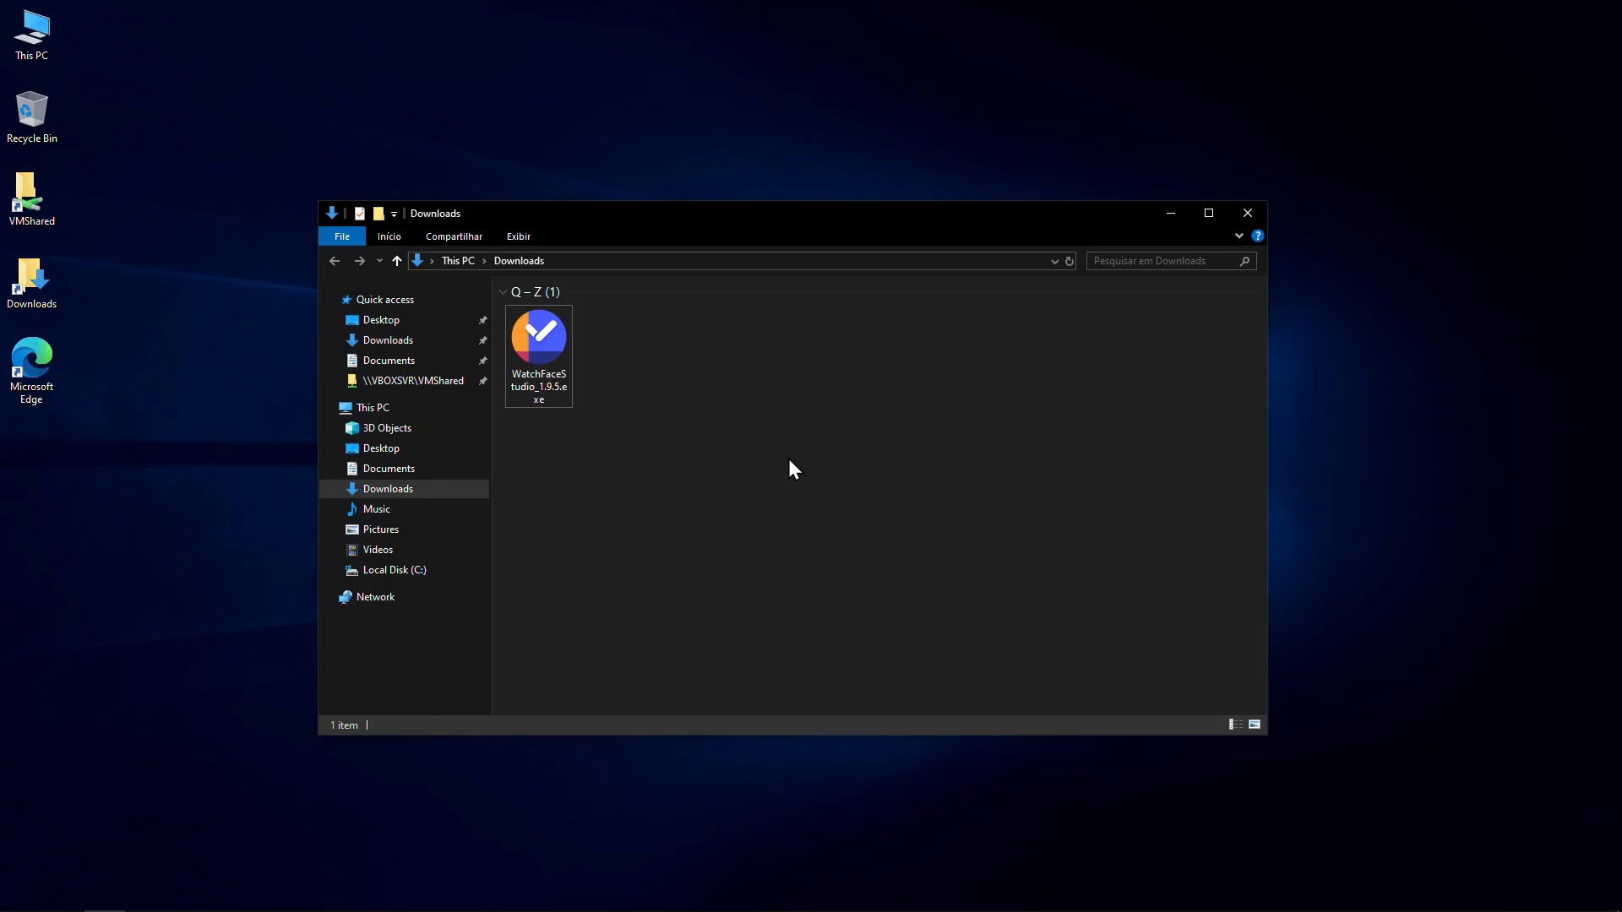
double_click(544, 340)
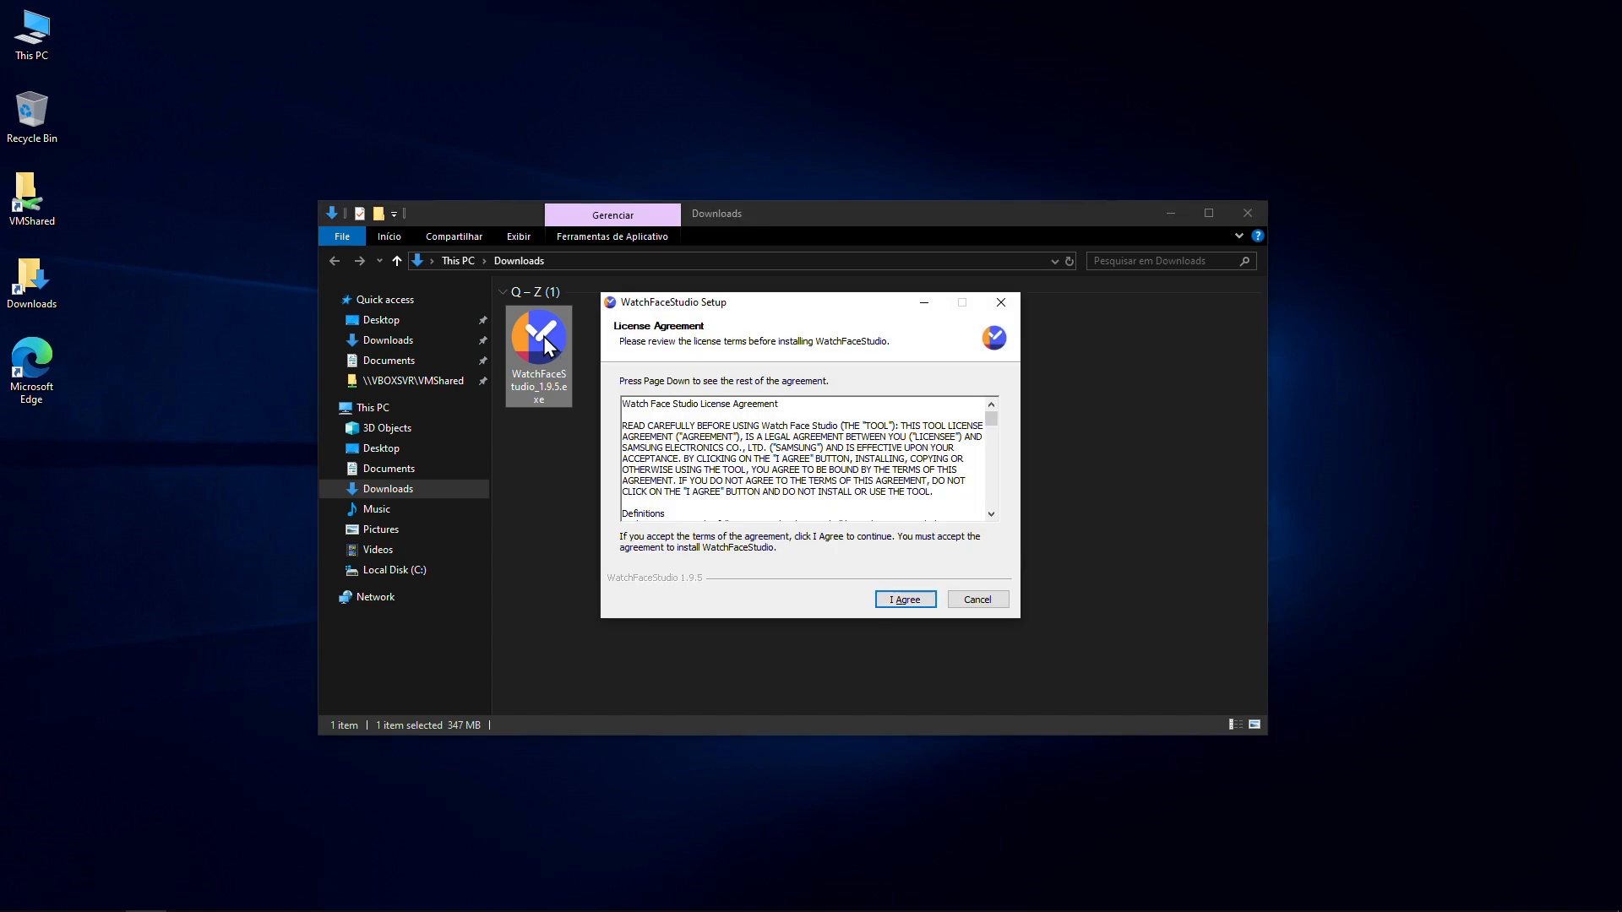
- Accept the setup licence terms and choose 'Anyone who uses this computer (all users)'
click(994, 436)
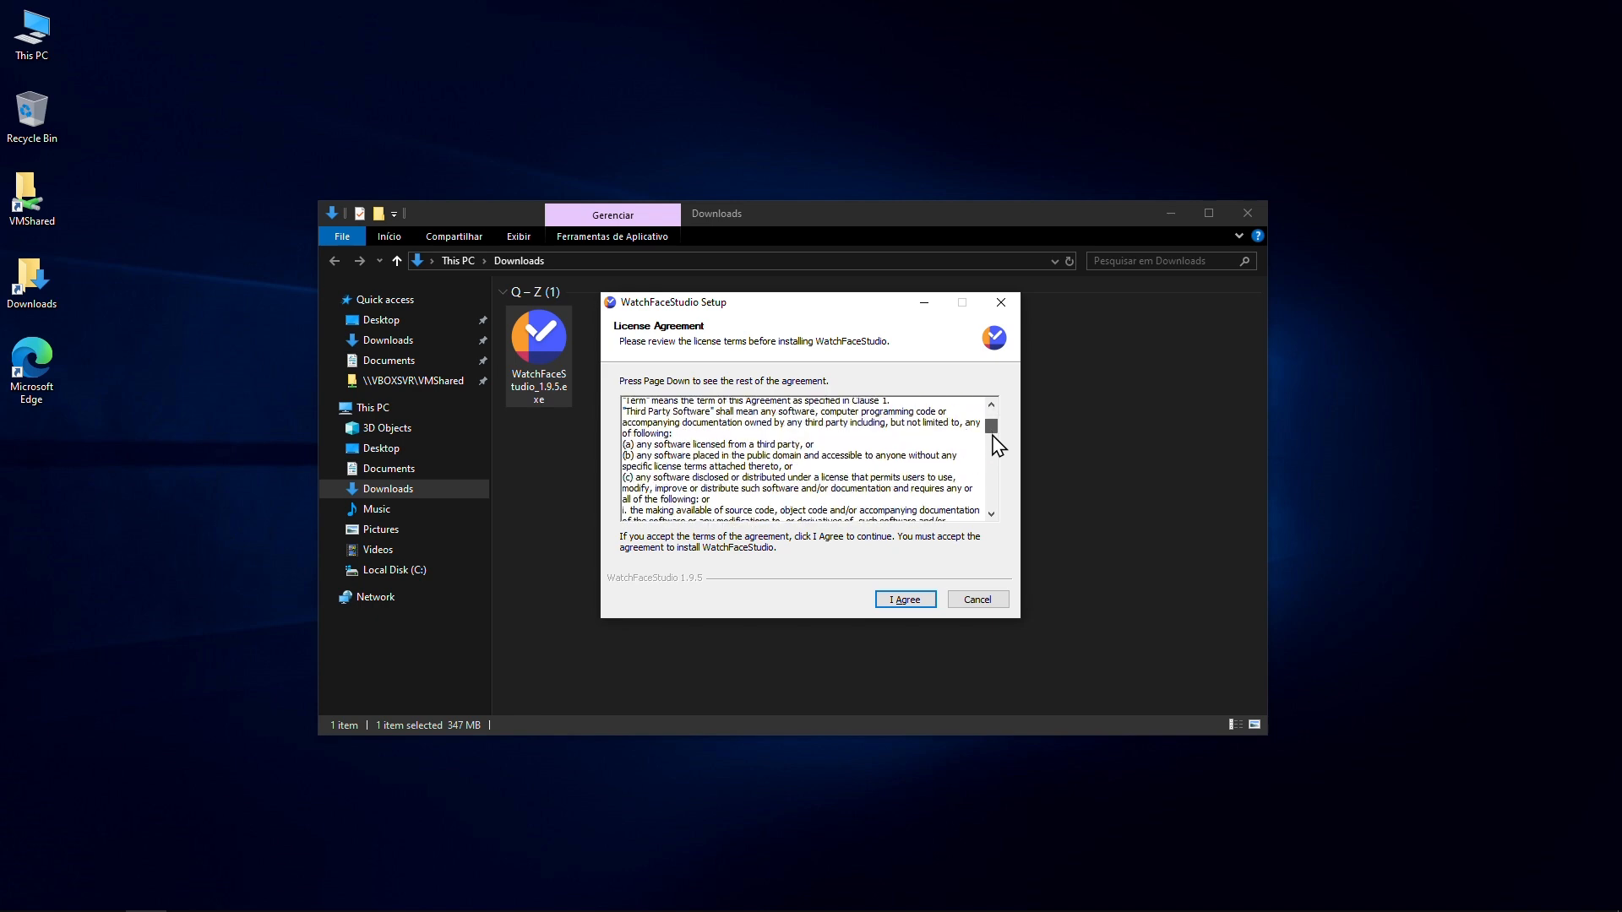
drag(992, 436, 991, 517)
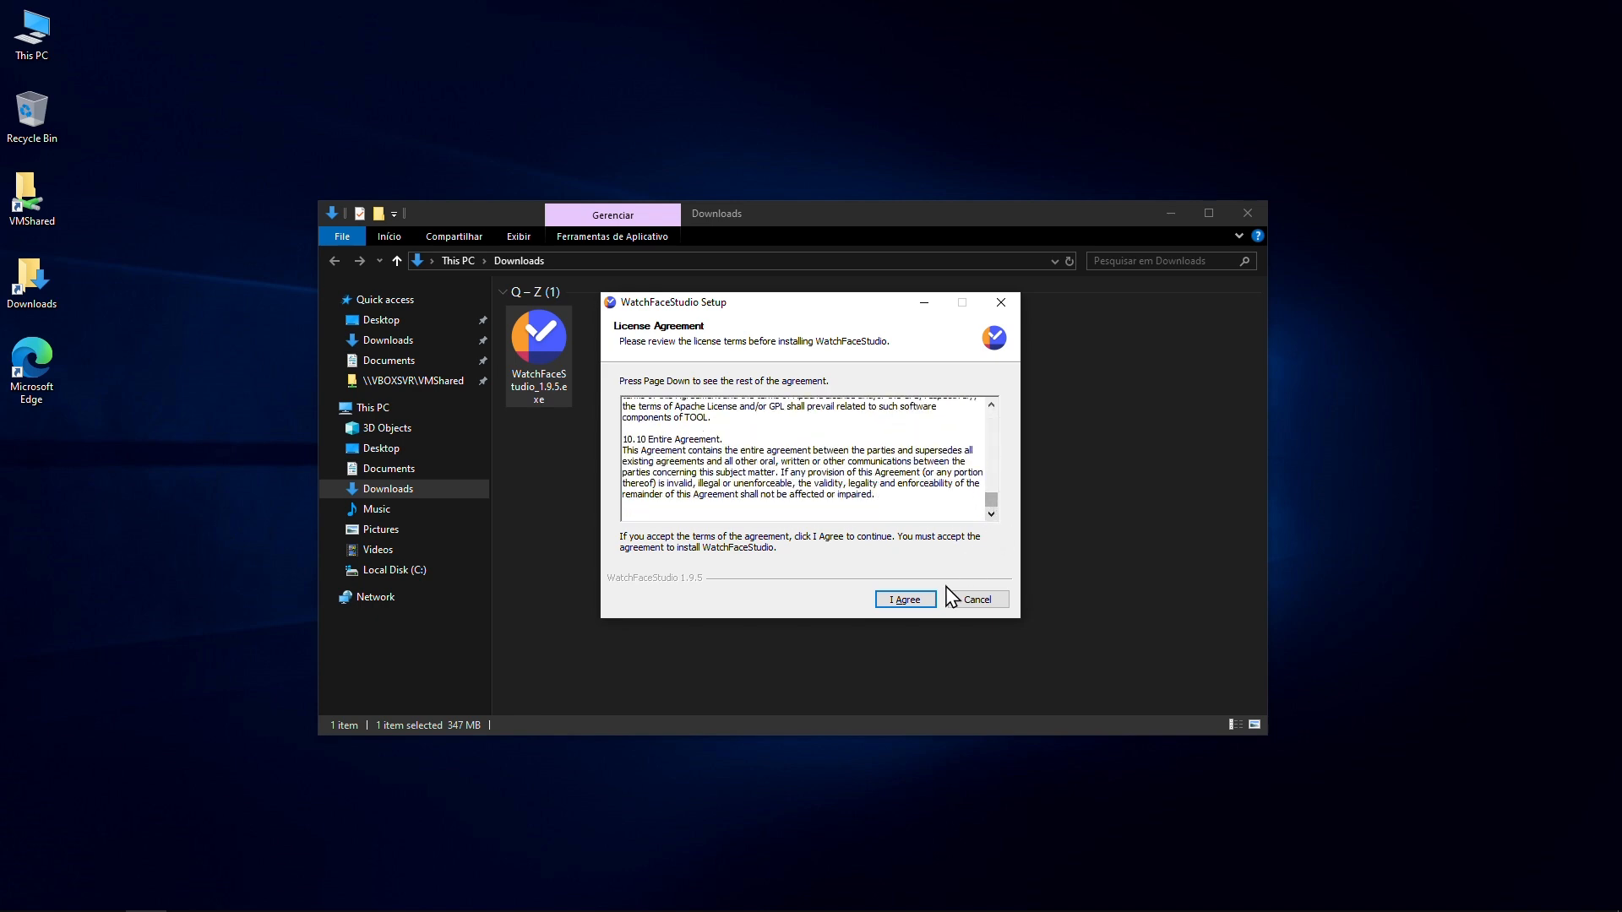
click(905, 600)
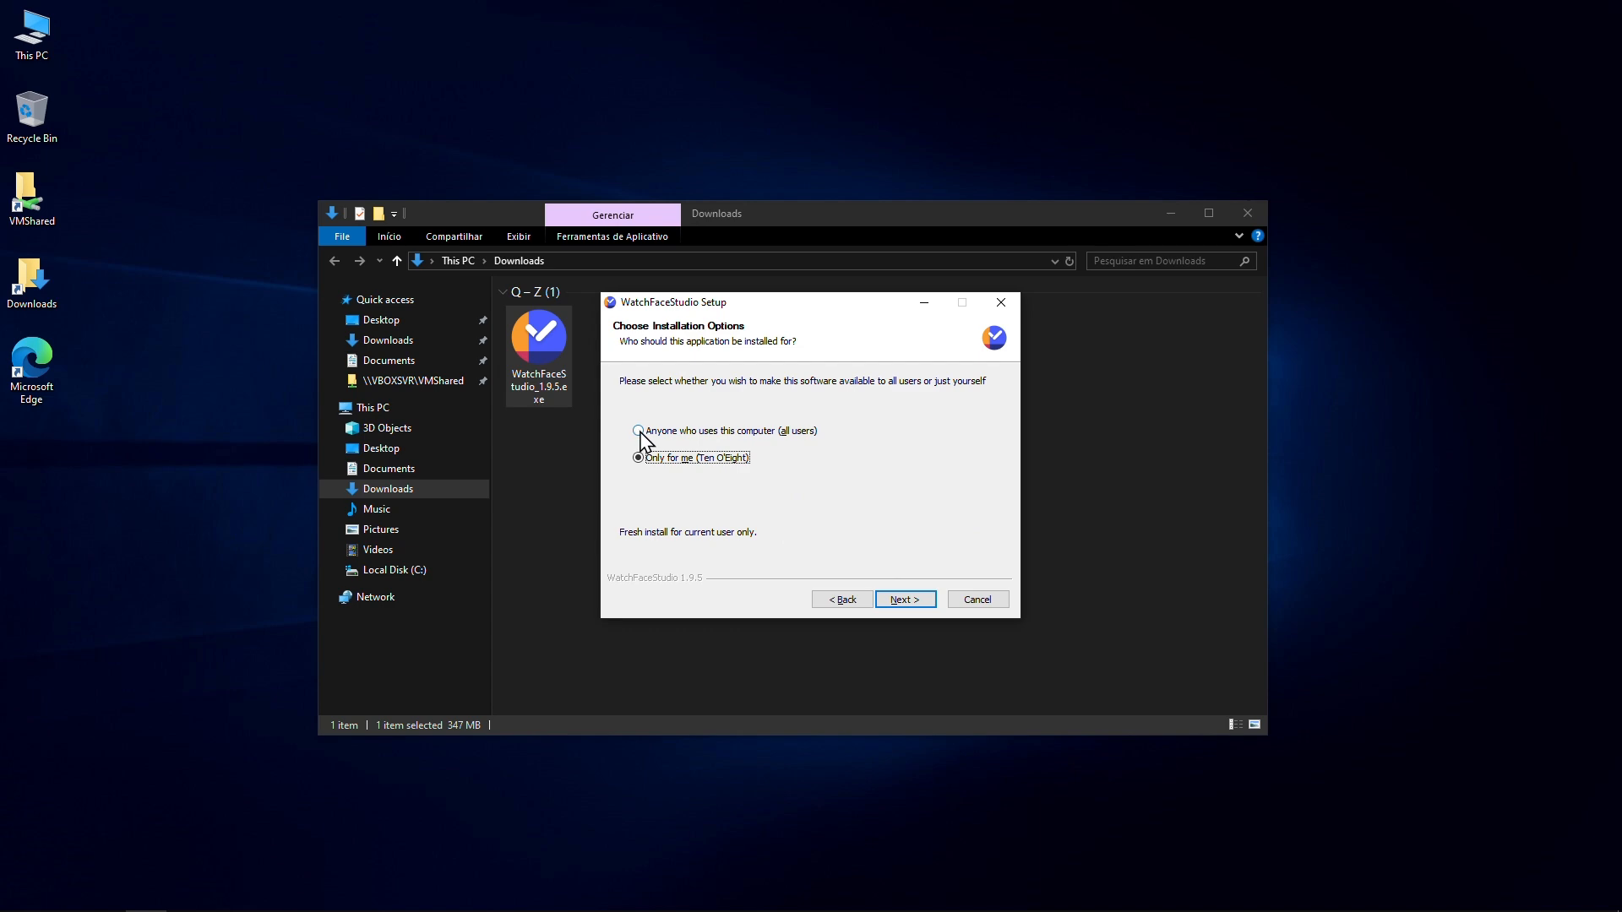
click(639, 432)
click(914, 601)
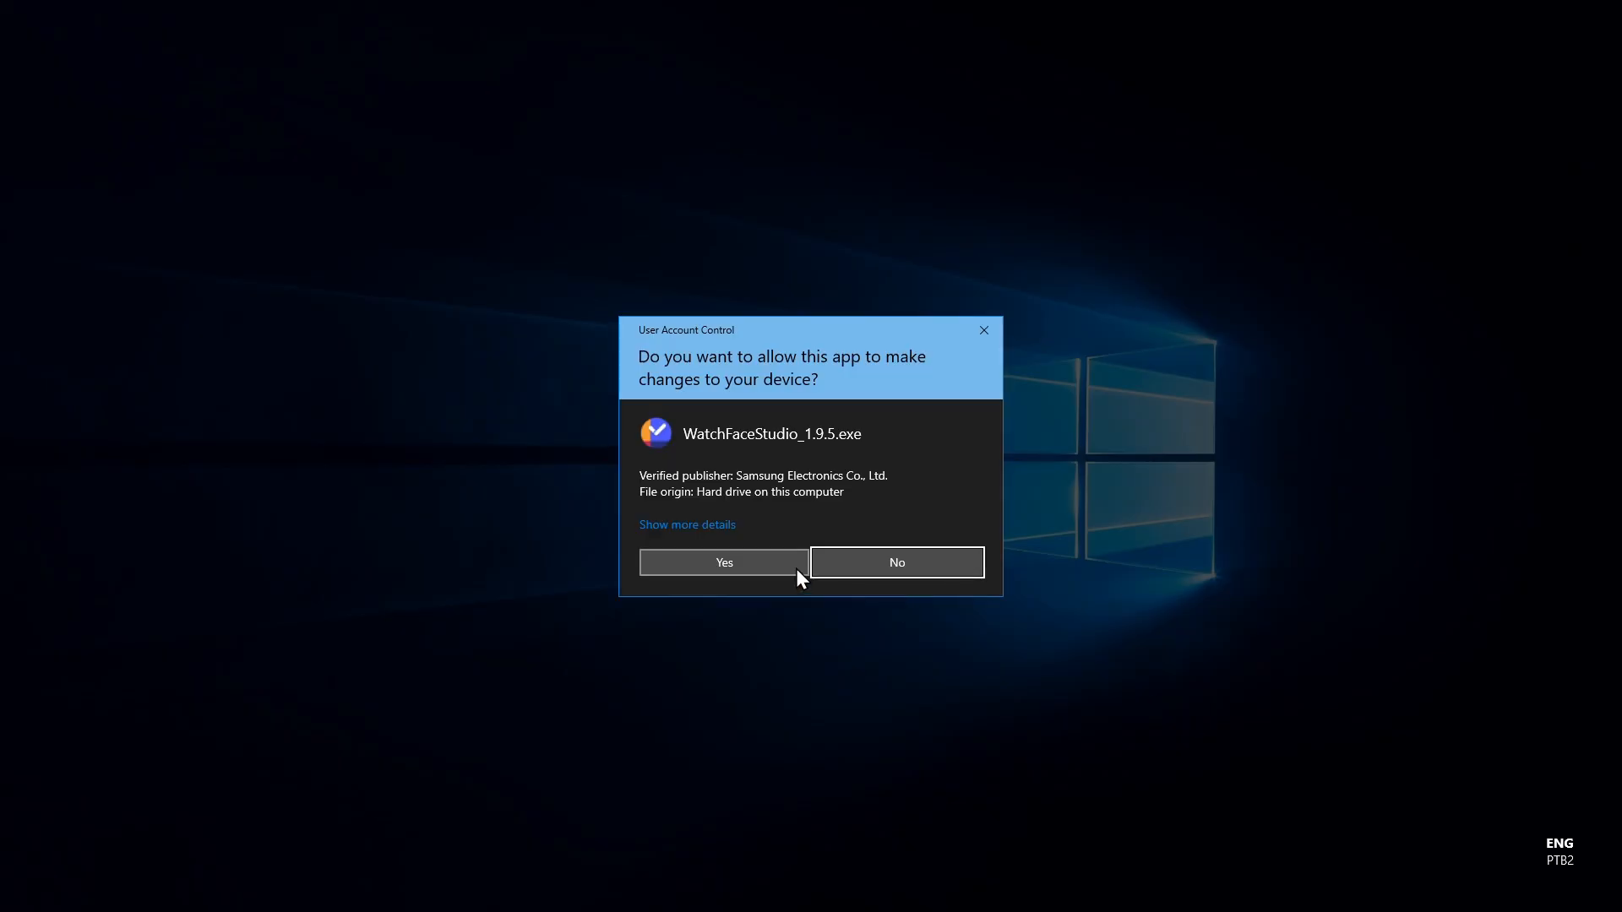
- Allow the admin prompt, install into the default Program Files folder, and run Watch Face Studio
click(743, 564)
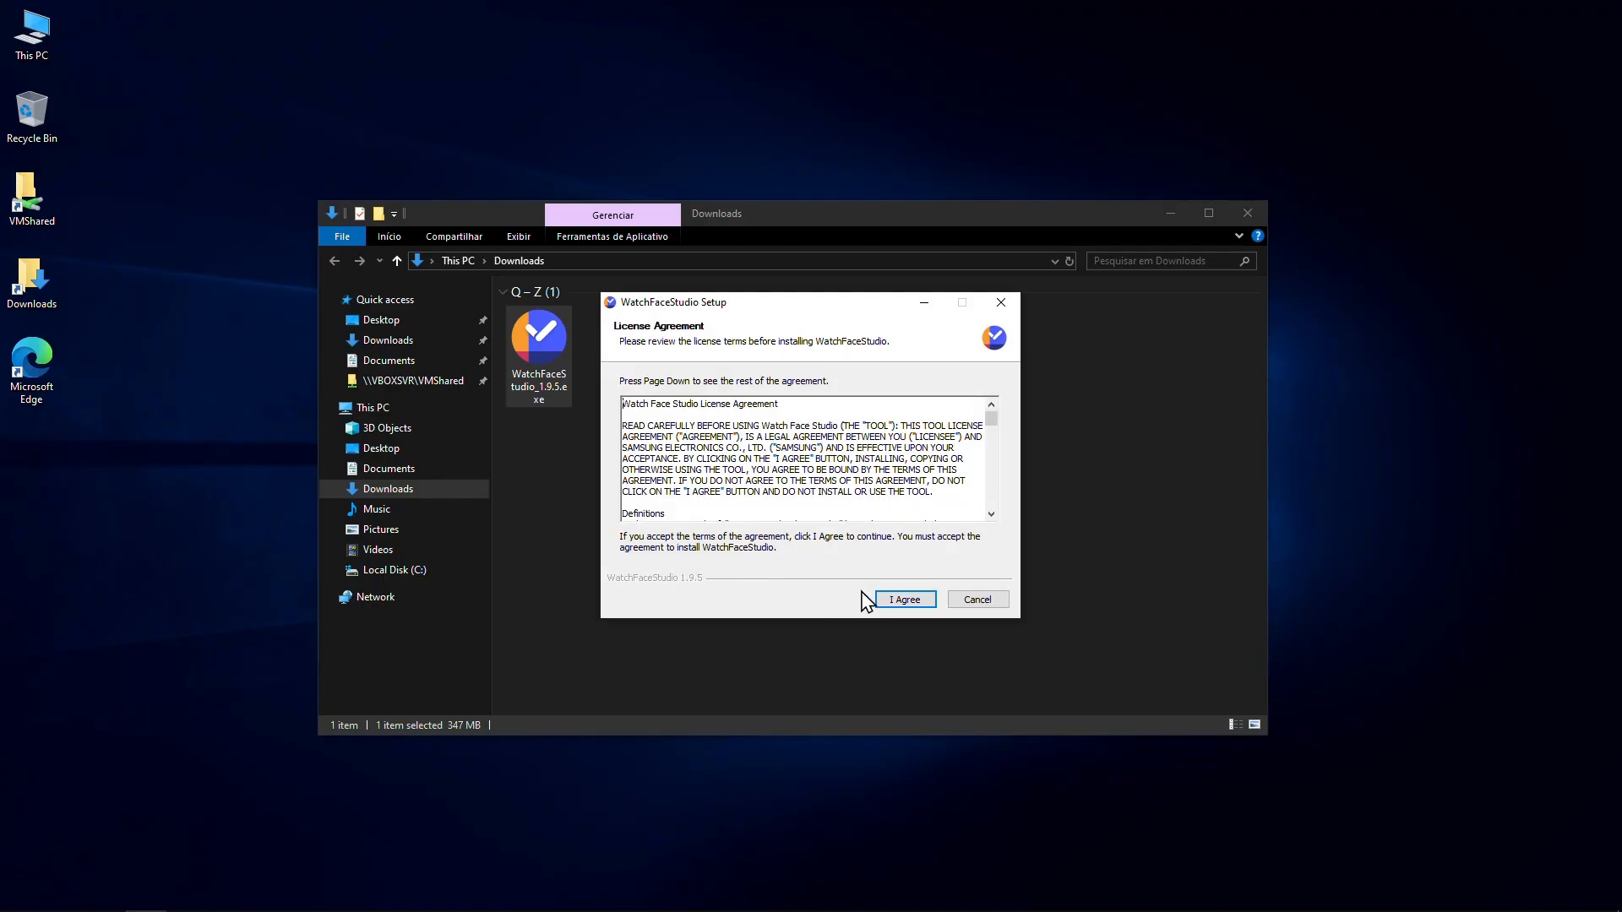
click(903, 599)
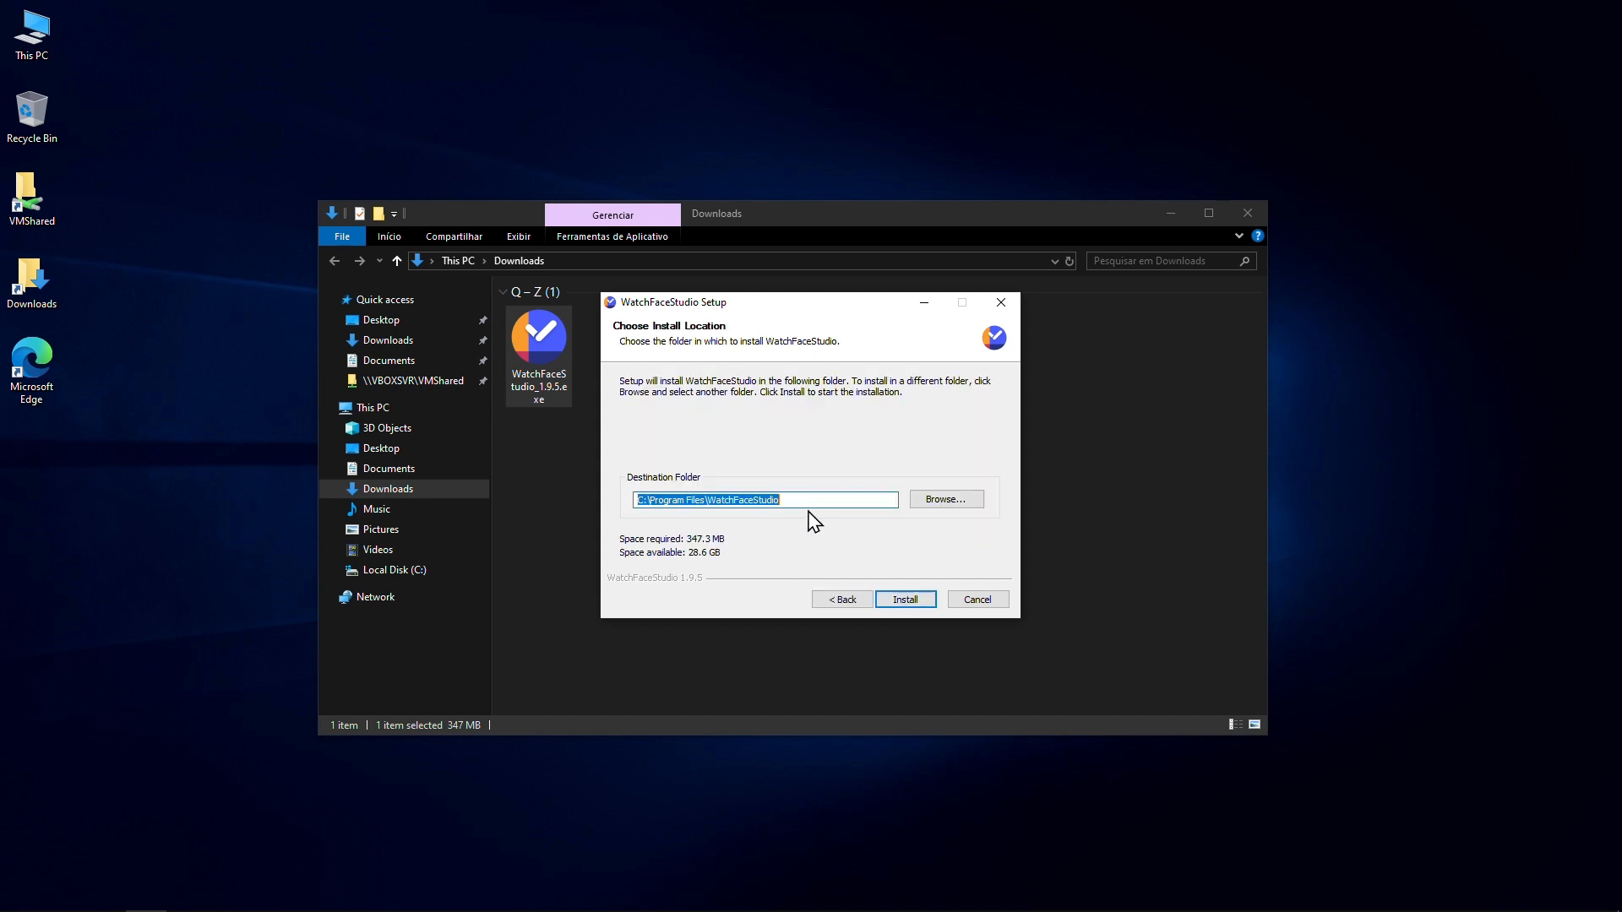
drag(816, 518, 640, 519)
click(900, 600)
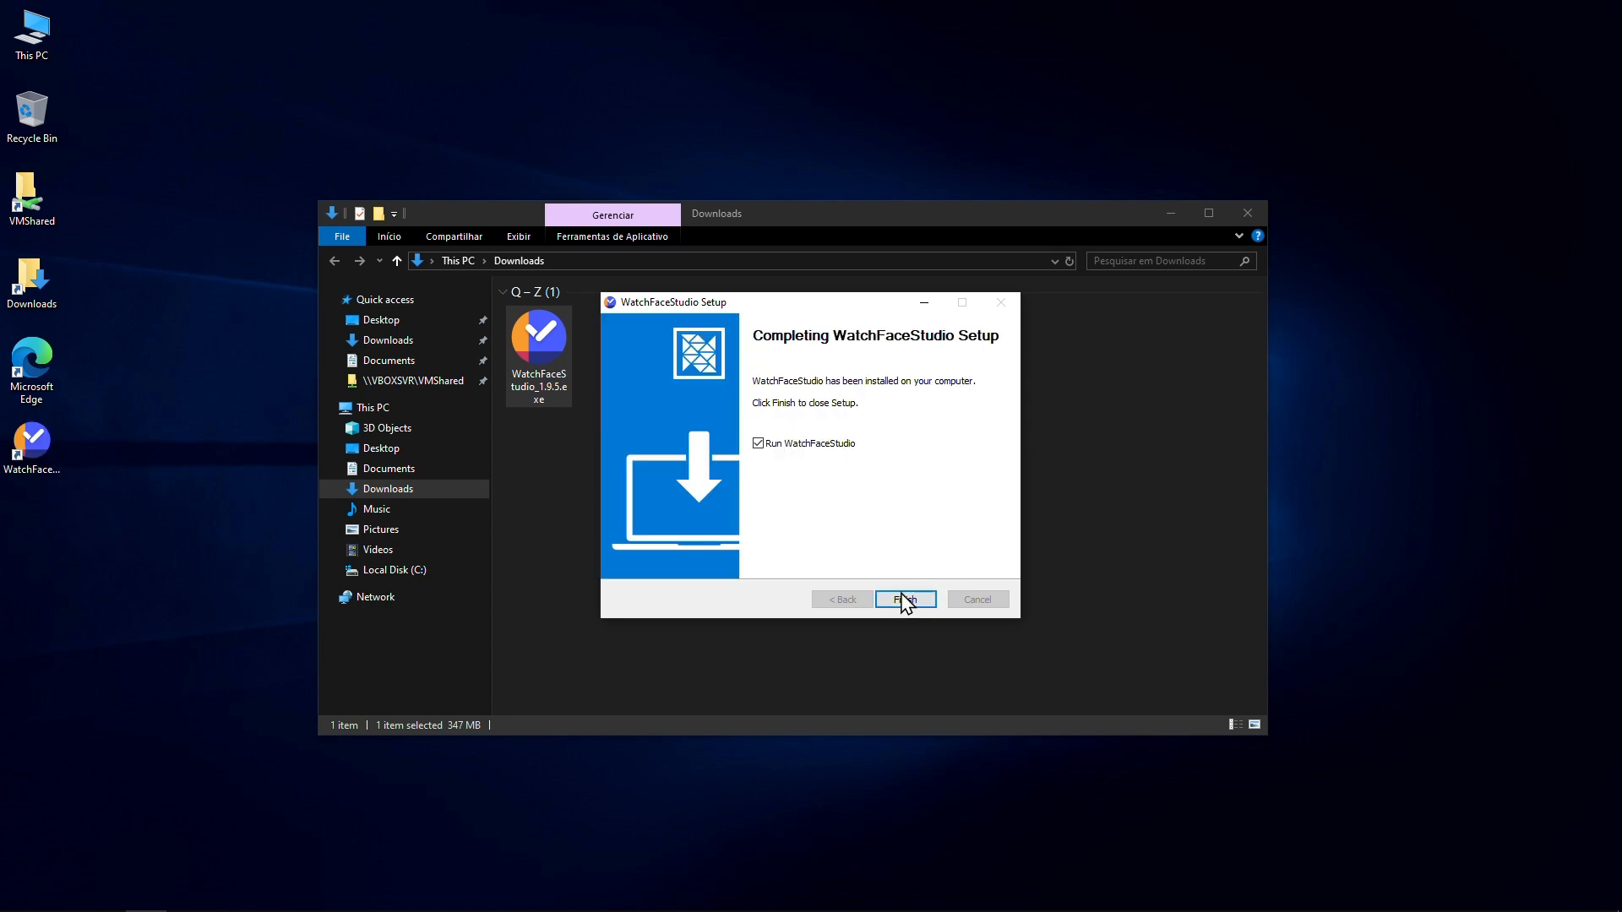
click(905, 600)
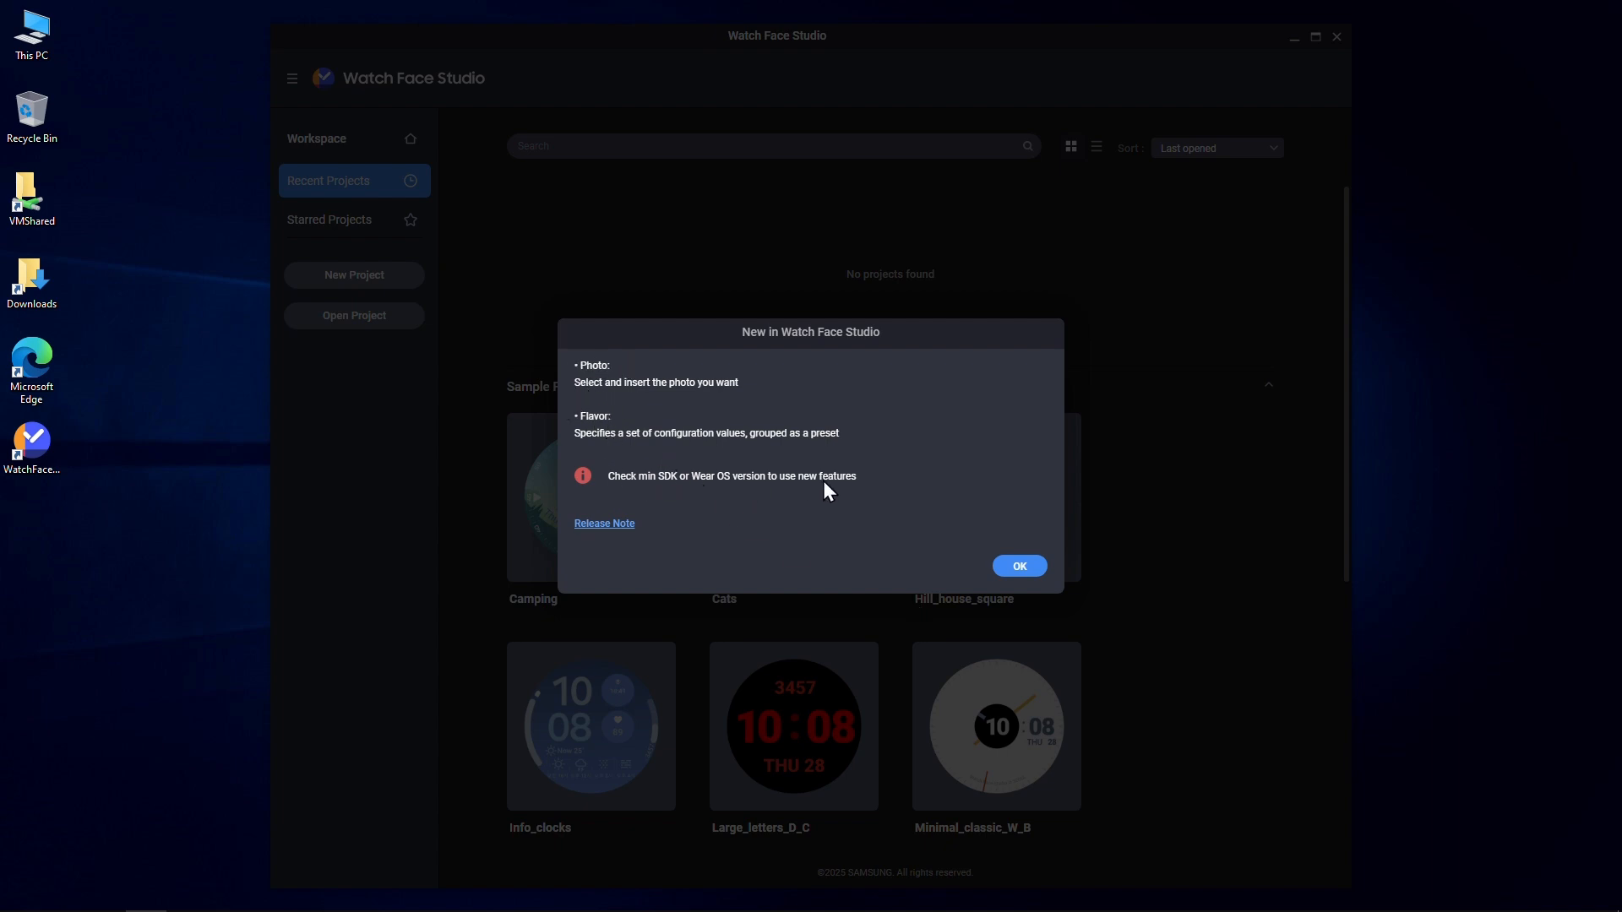
- Close the 'New in Watch Face Studio' notes and browse Workspace, Starred and Recent Projects
click(1021, 566)
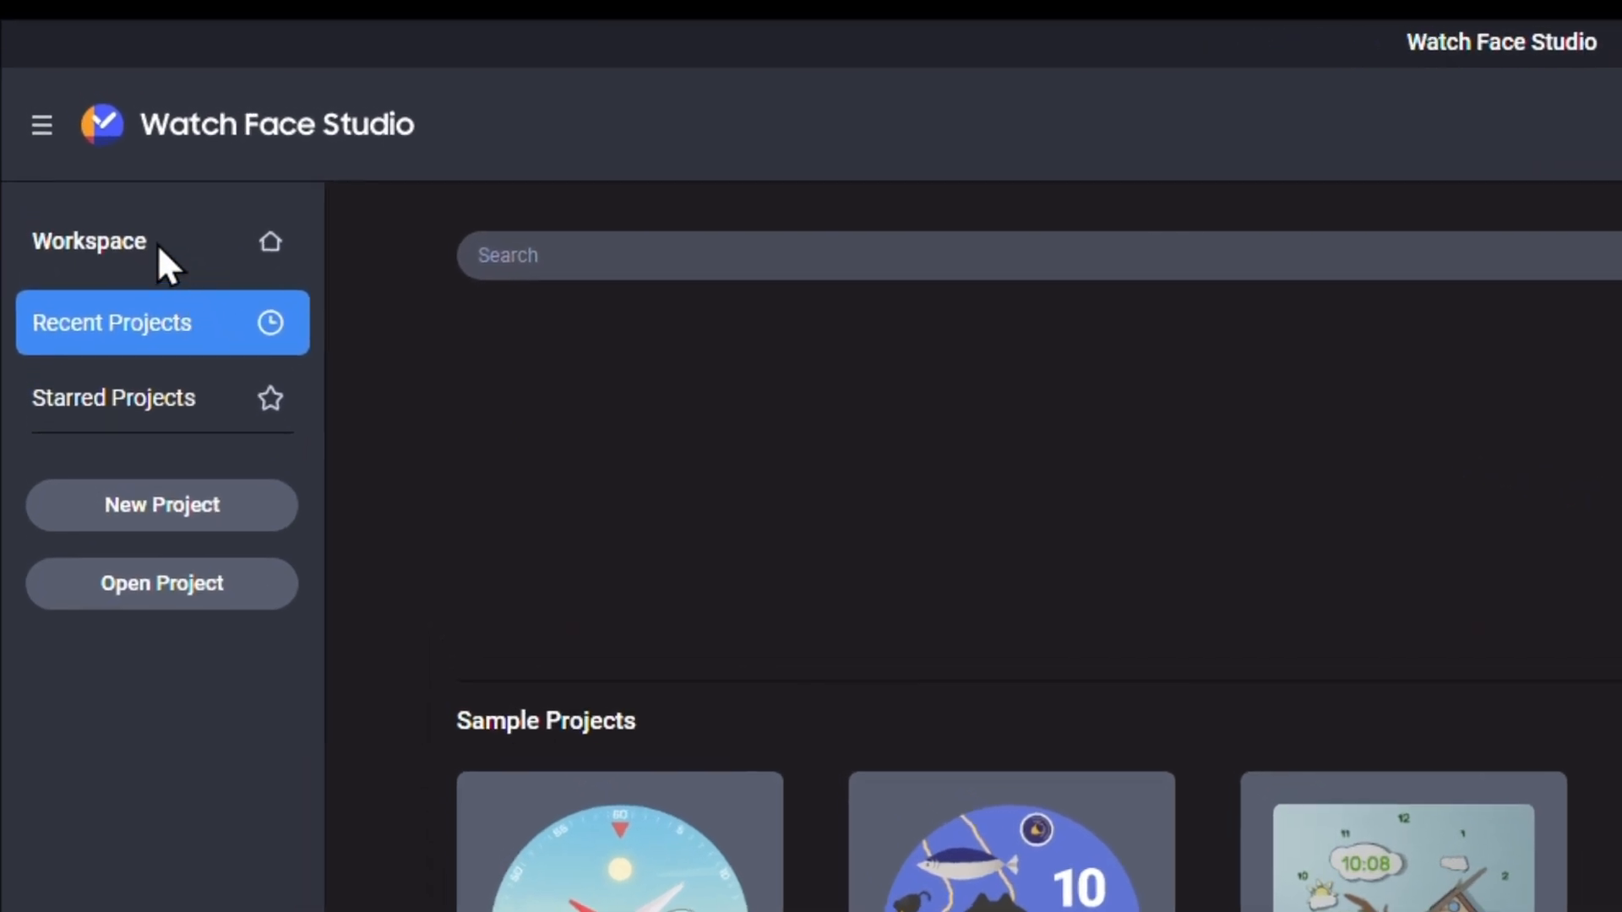
click(174, 242)
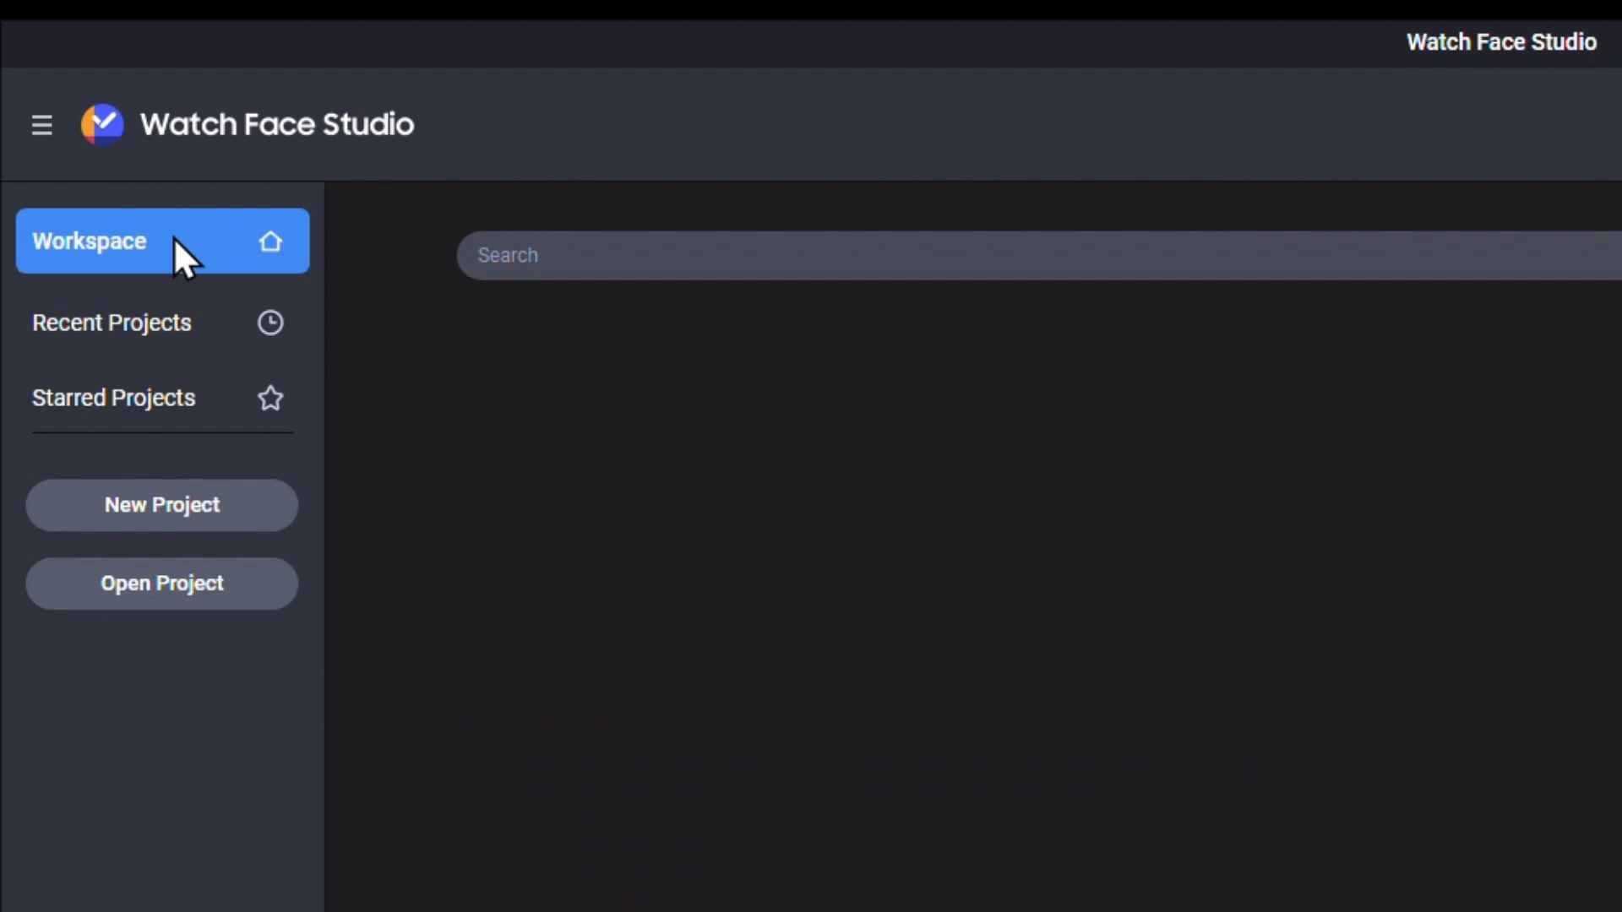
click(135, 404)
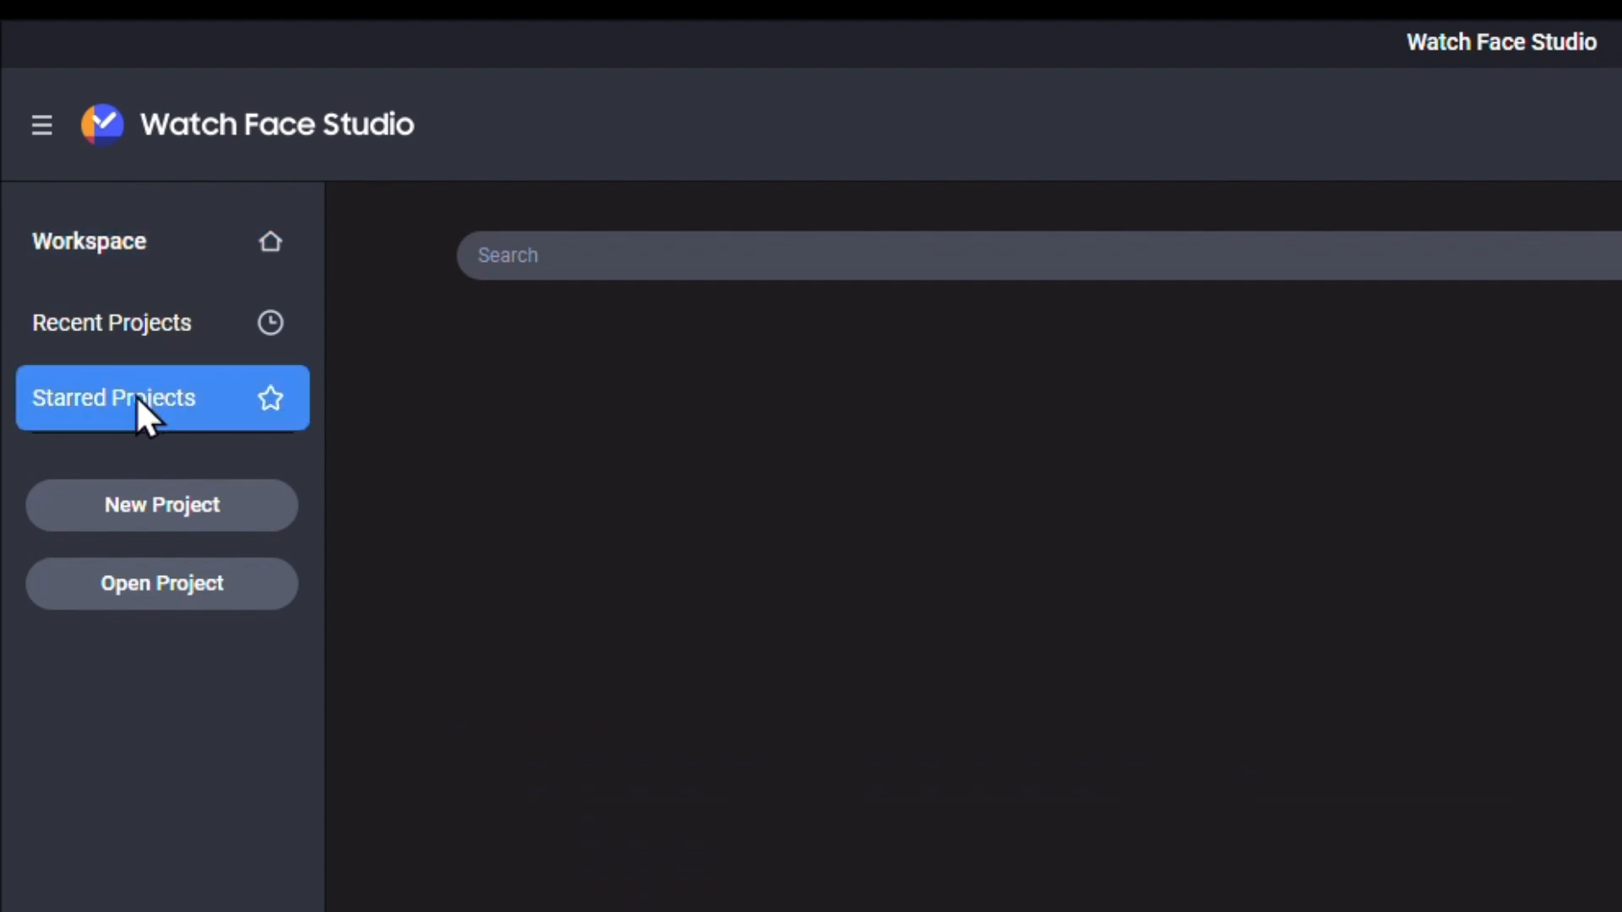
click(139, 319)
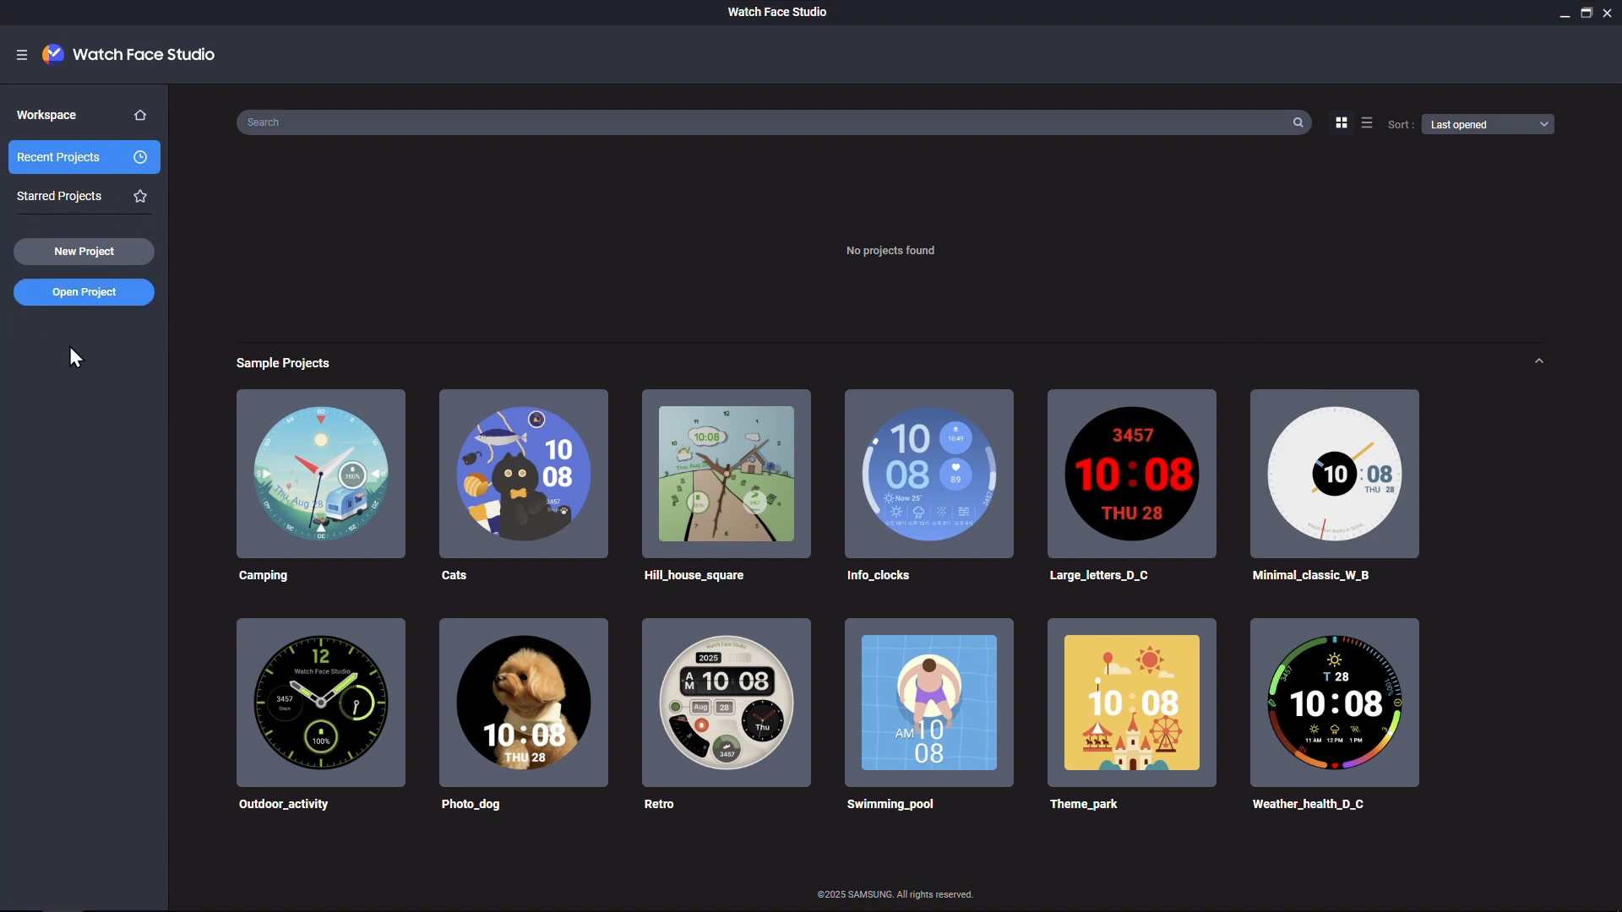
- Create a new 450 x 450 pixel project named 'Just showing'
click(100, 252)
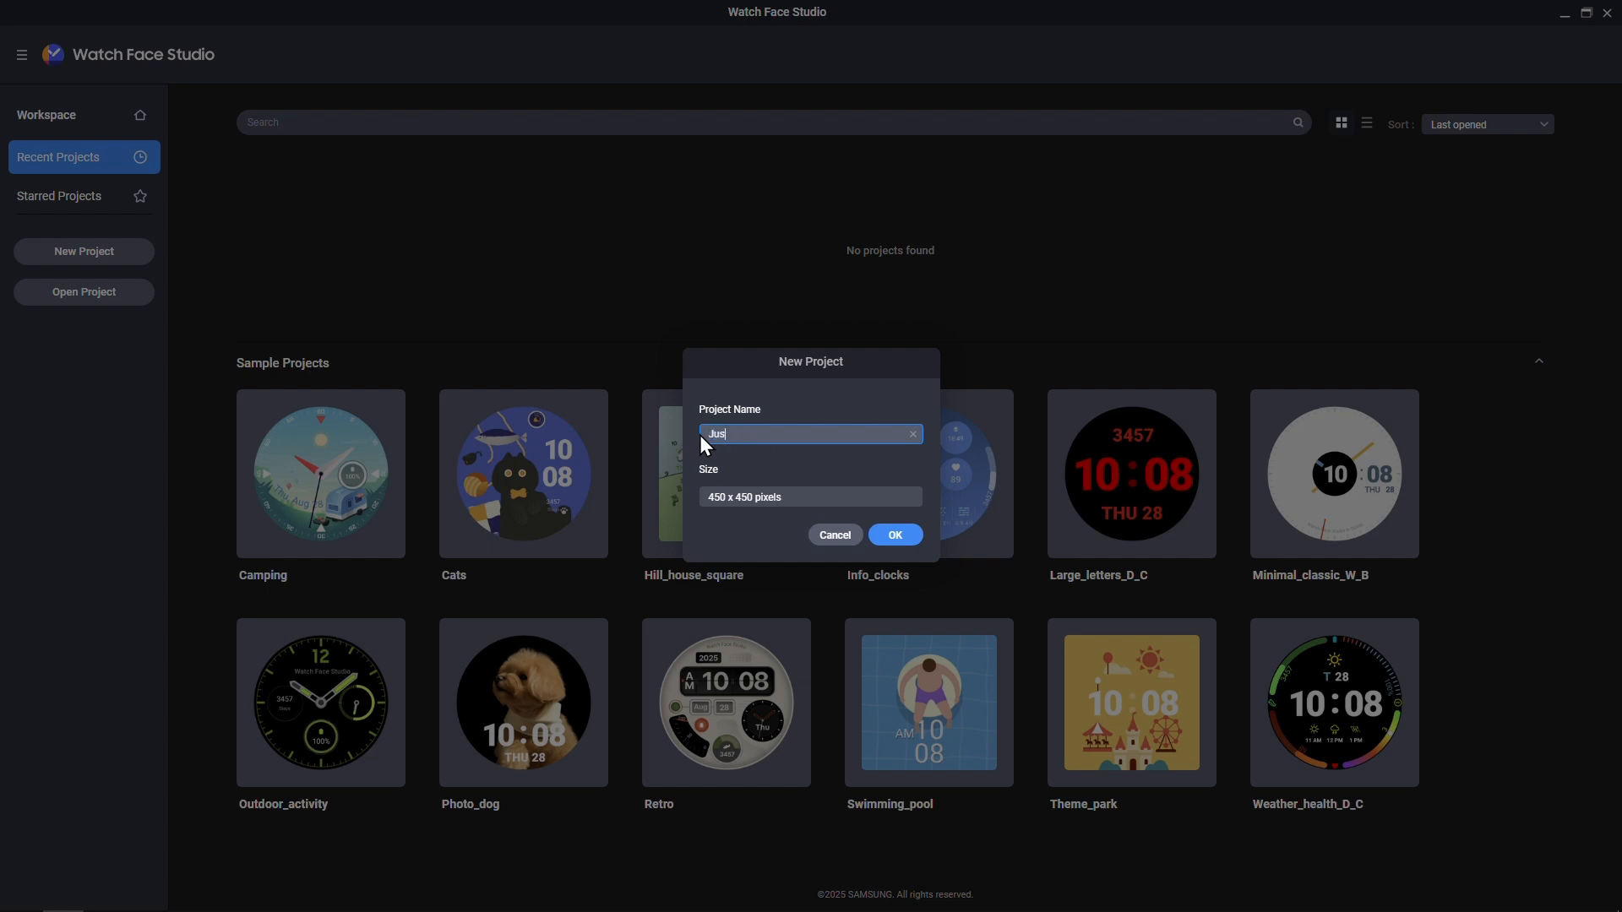
text(Just showing)
click(887, 537)
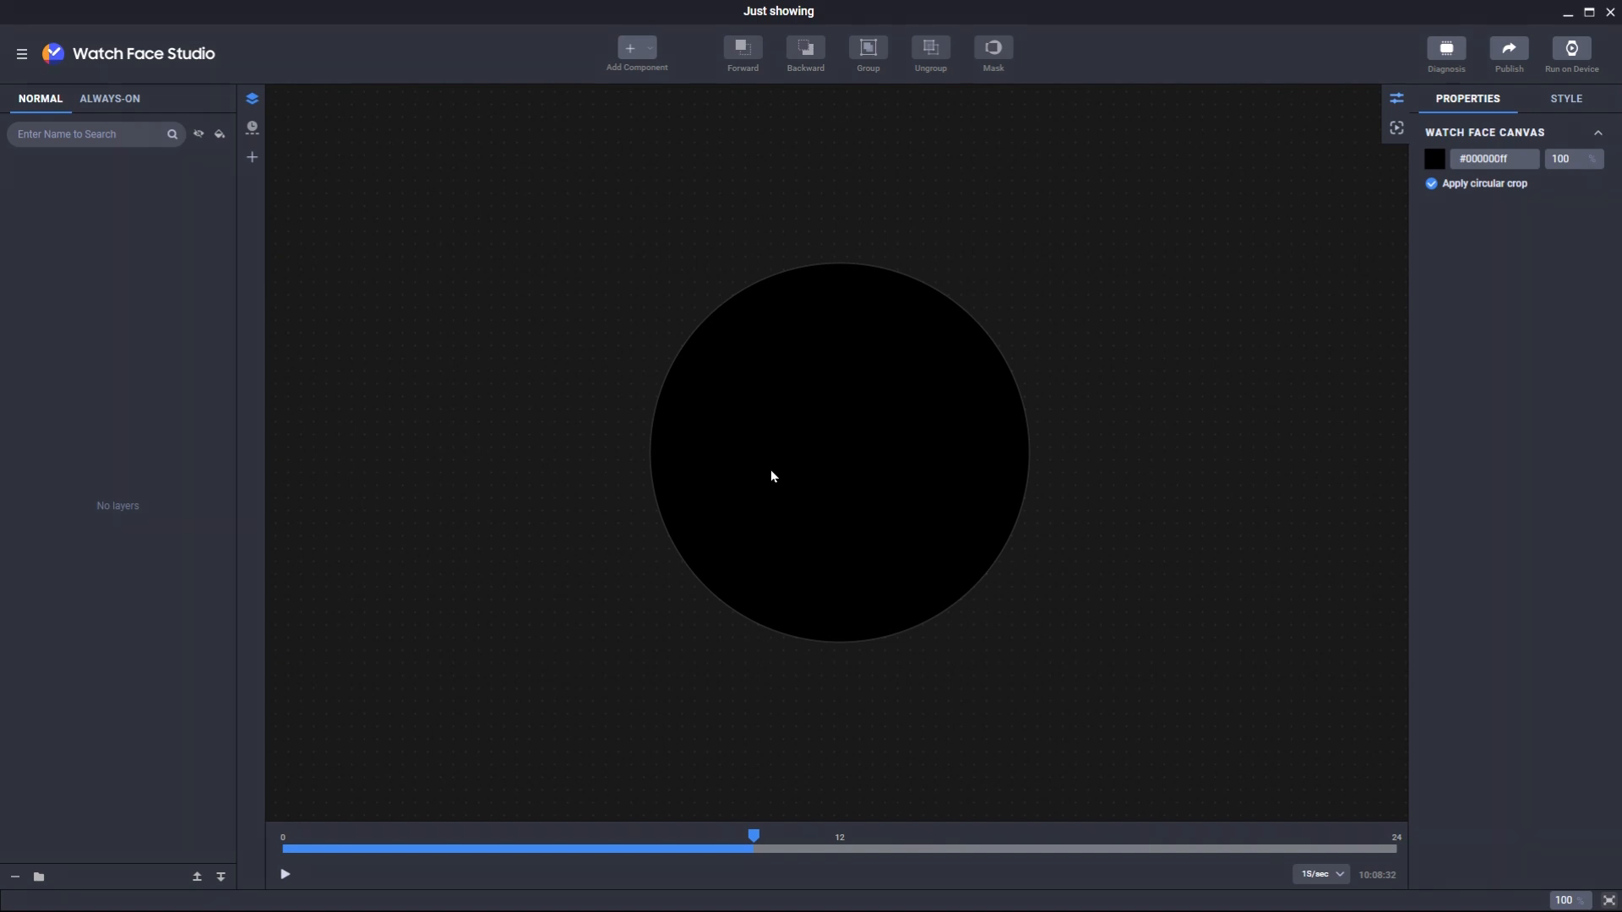
- Add an HH:MM:SS digital clock component to the watch face
click(649, 51)
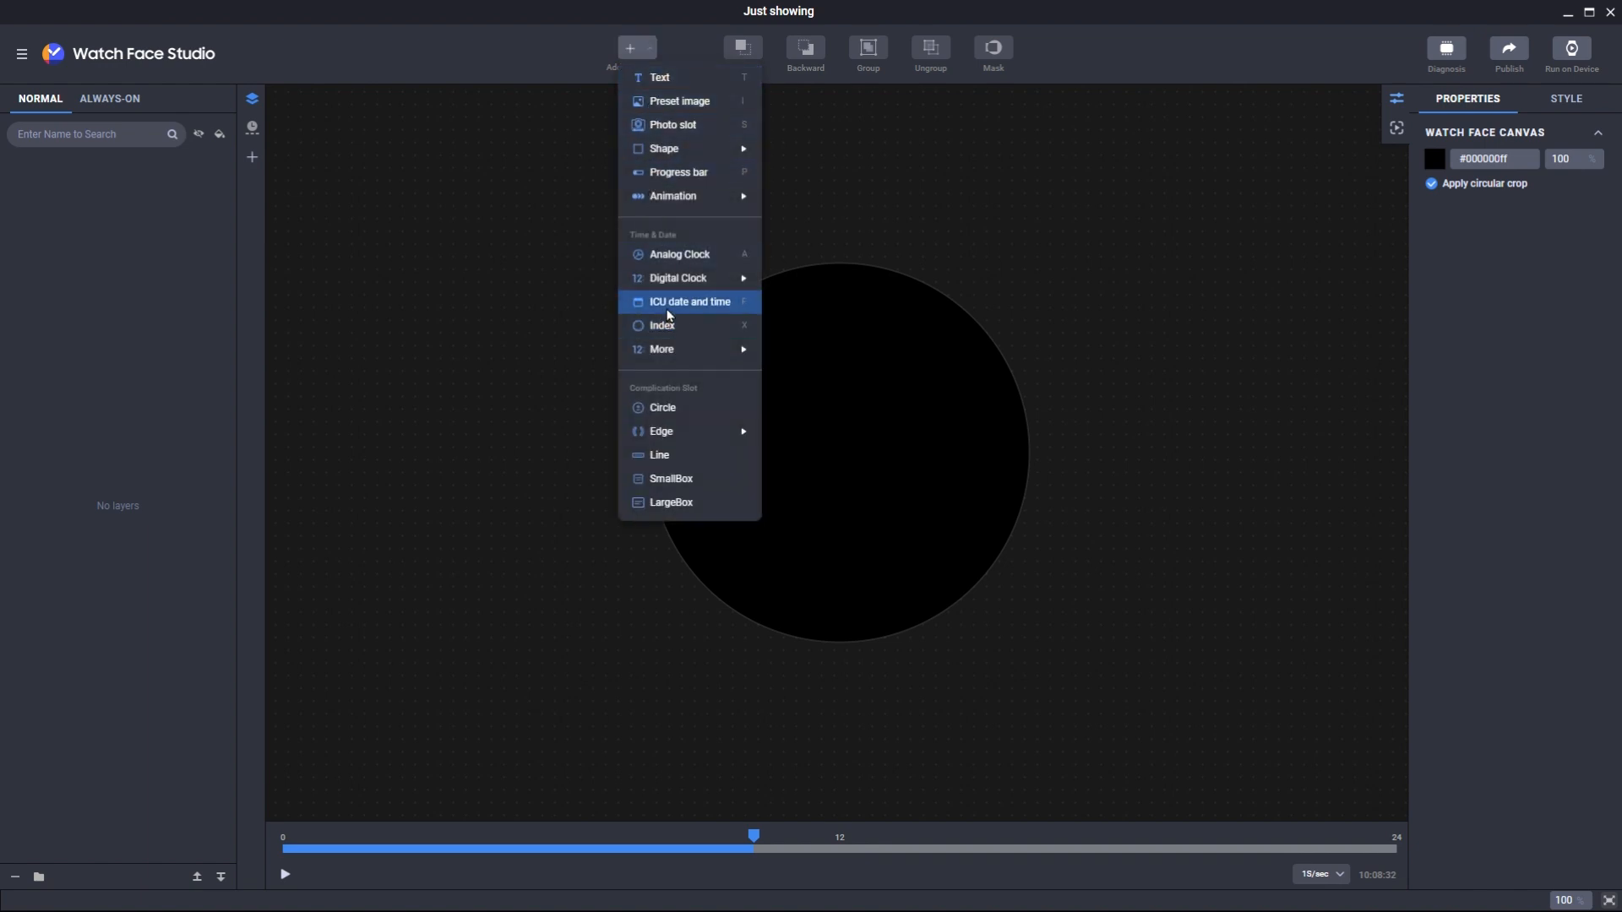
mouse_move(676, 279)
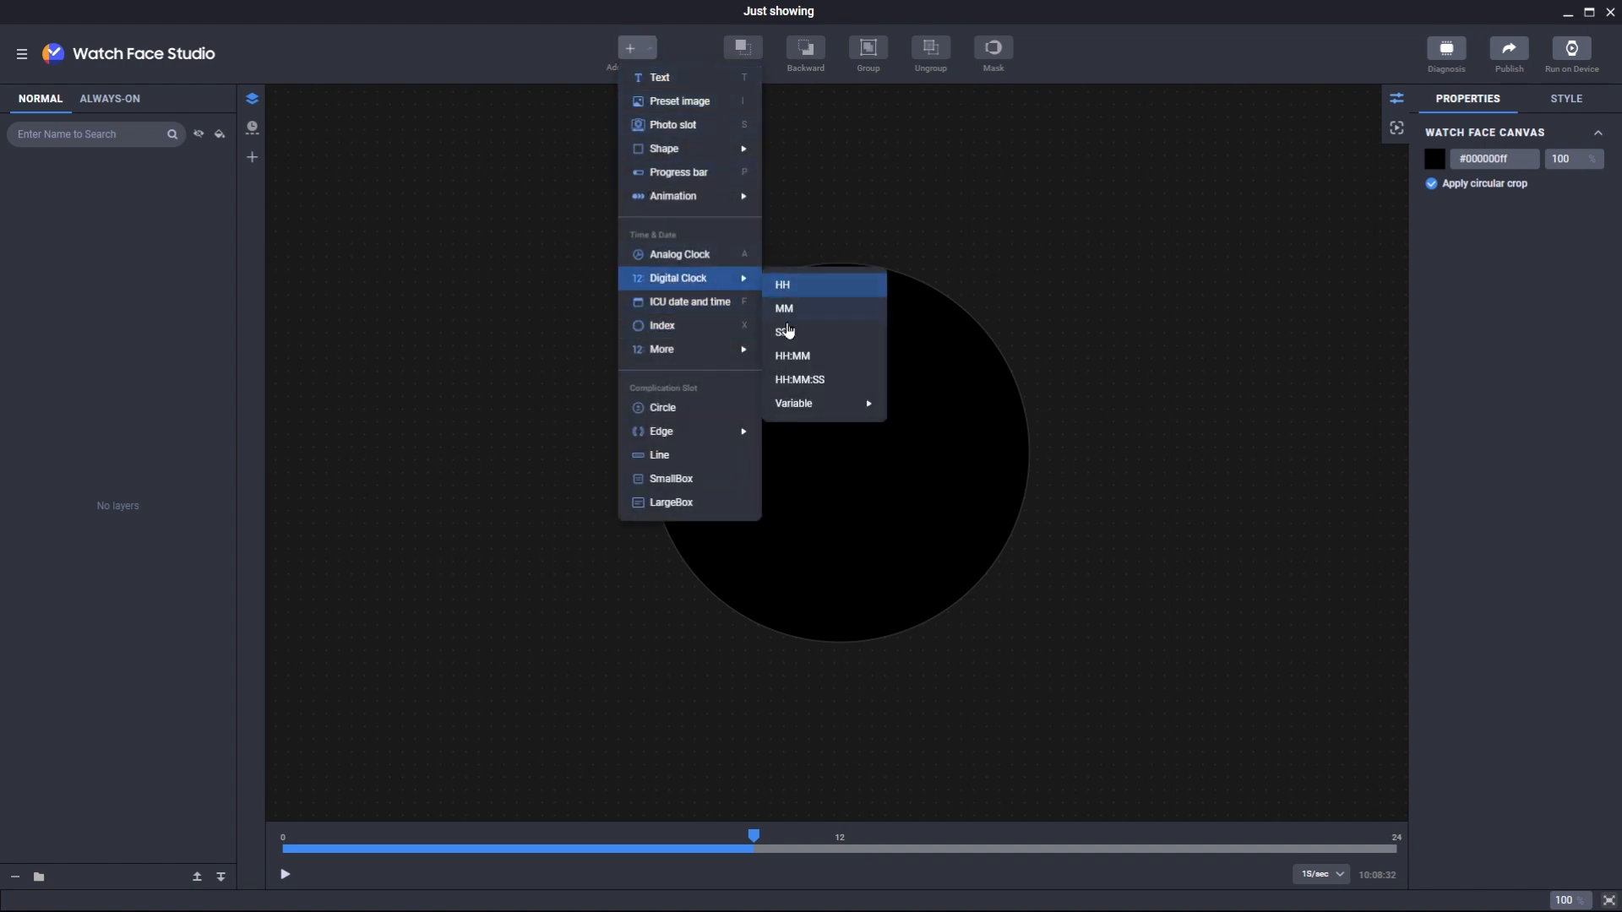
click(818, 380)
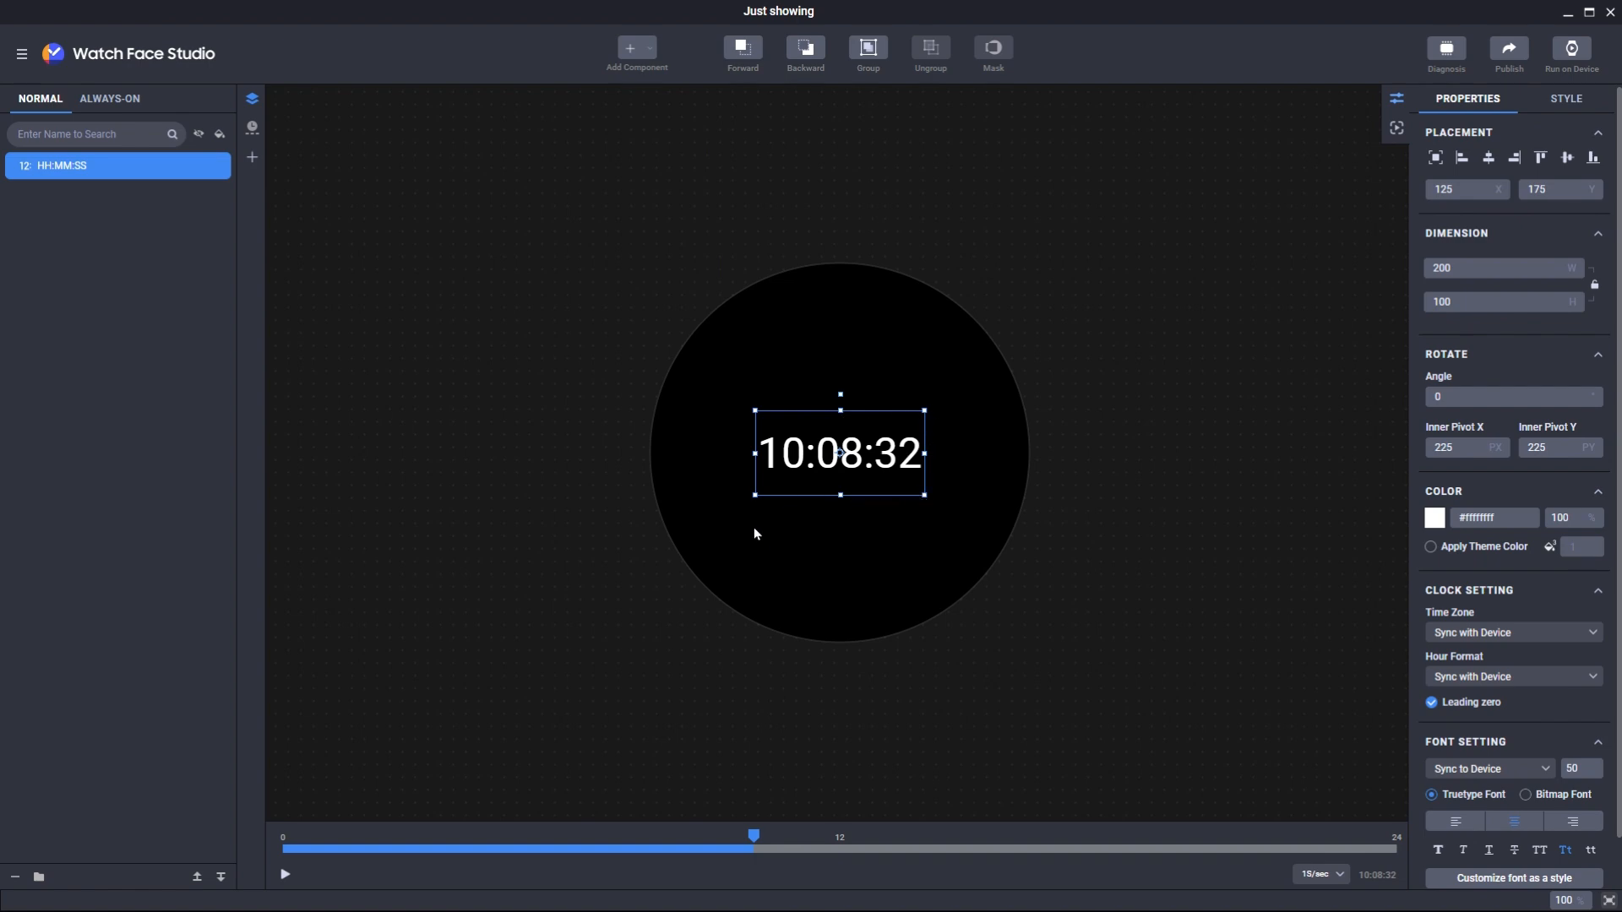
- Enlarge the digital clock to 238 x 132 and move it to 84, 311 in the lower half
click(754, 496)
click(778, 472)
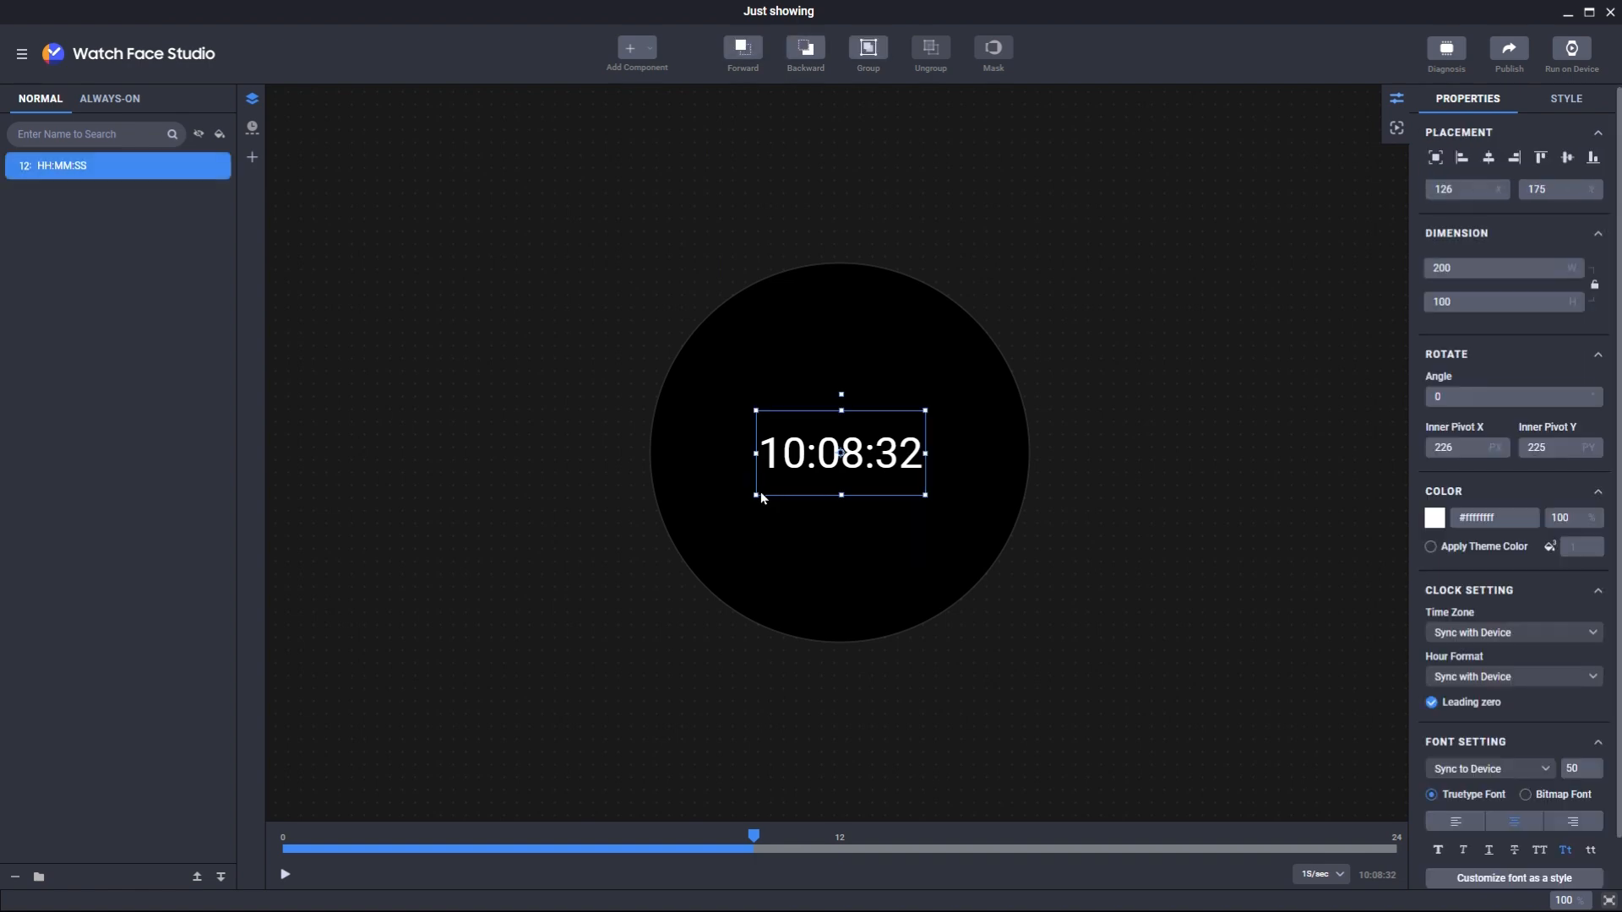
drag(755, 495, 724, 522)
drag(845, 485, 893, 429)
drag(818, 535, 844, 611)
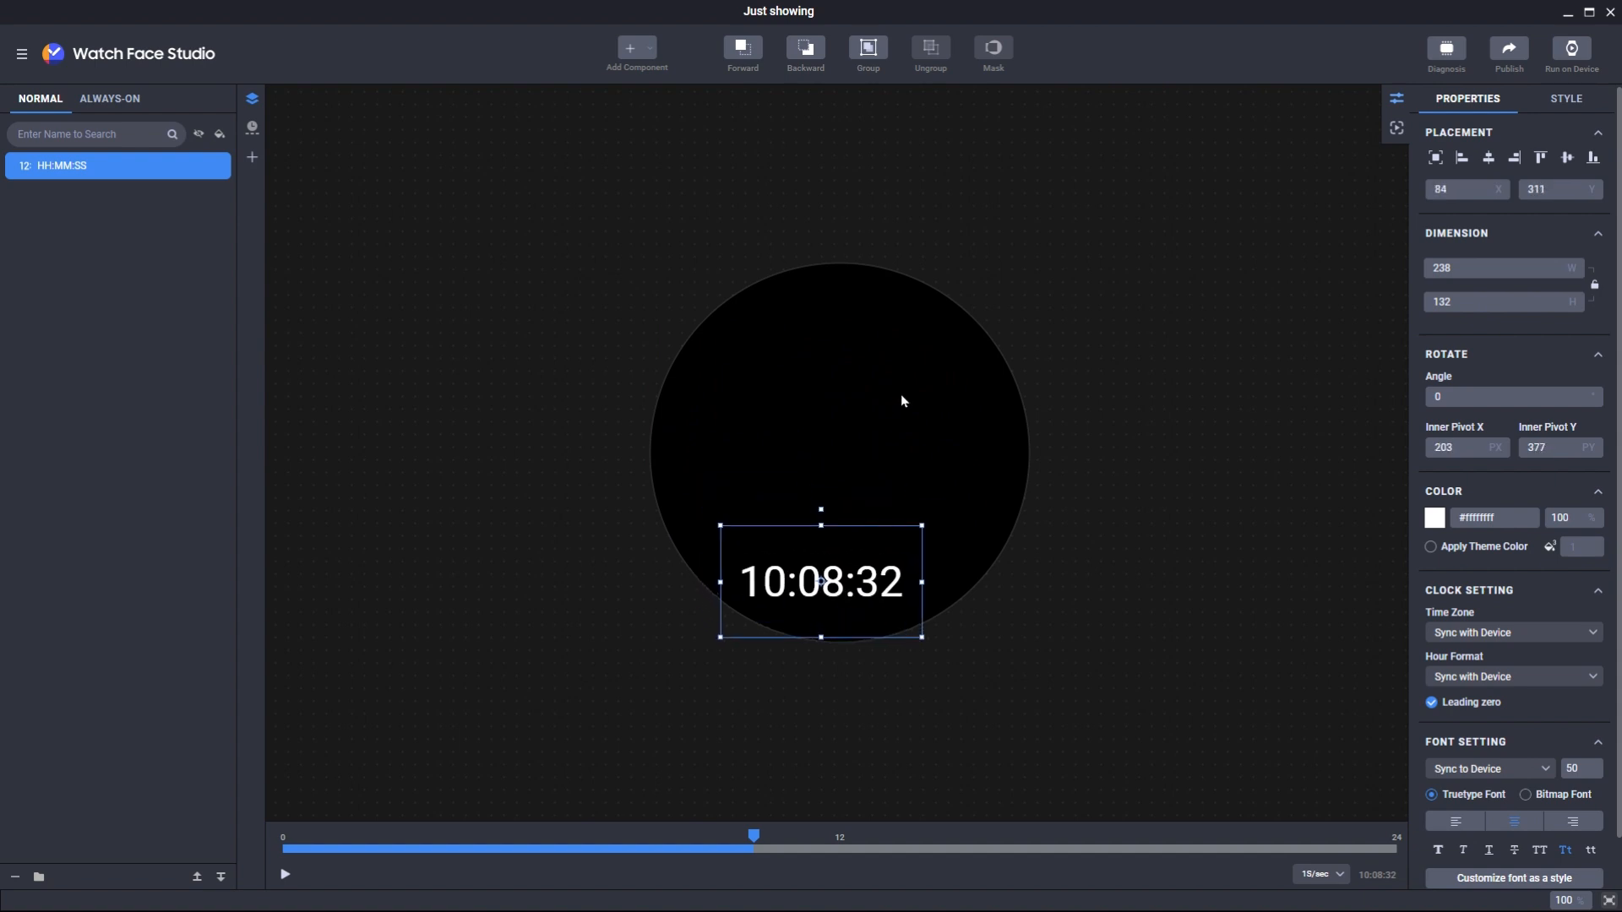
- Add an Analog Clock component beneath the HH:MM:SS digital clock layer
click(640, 52)
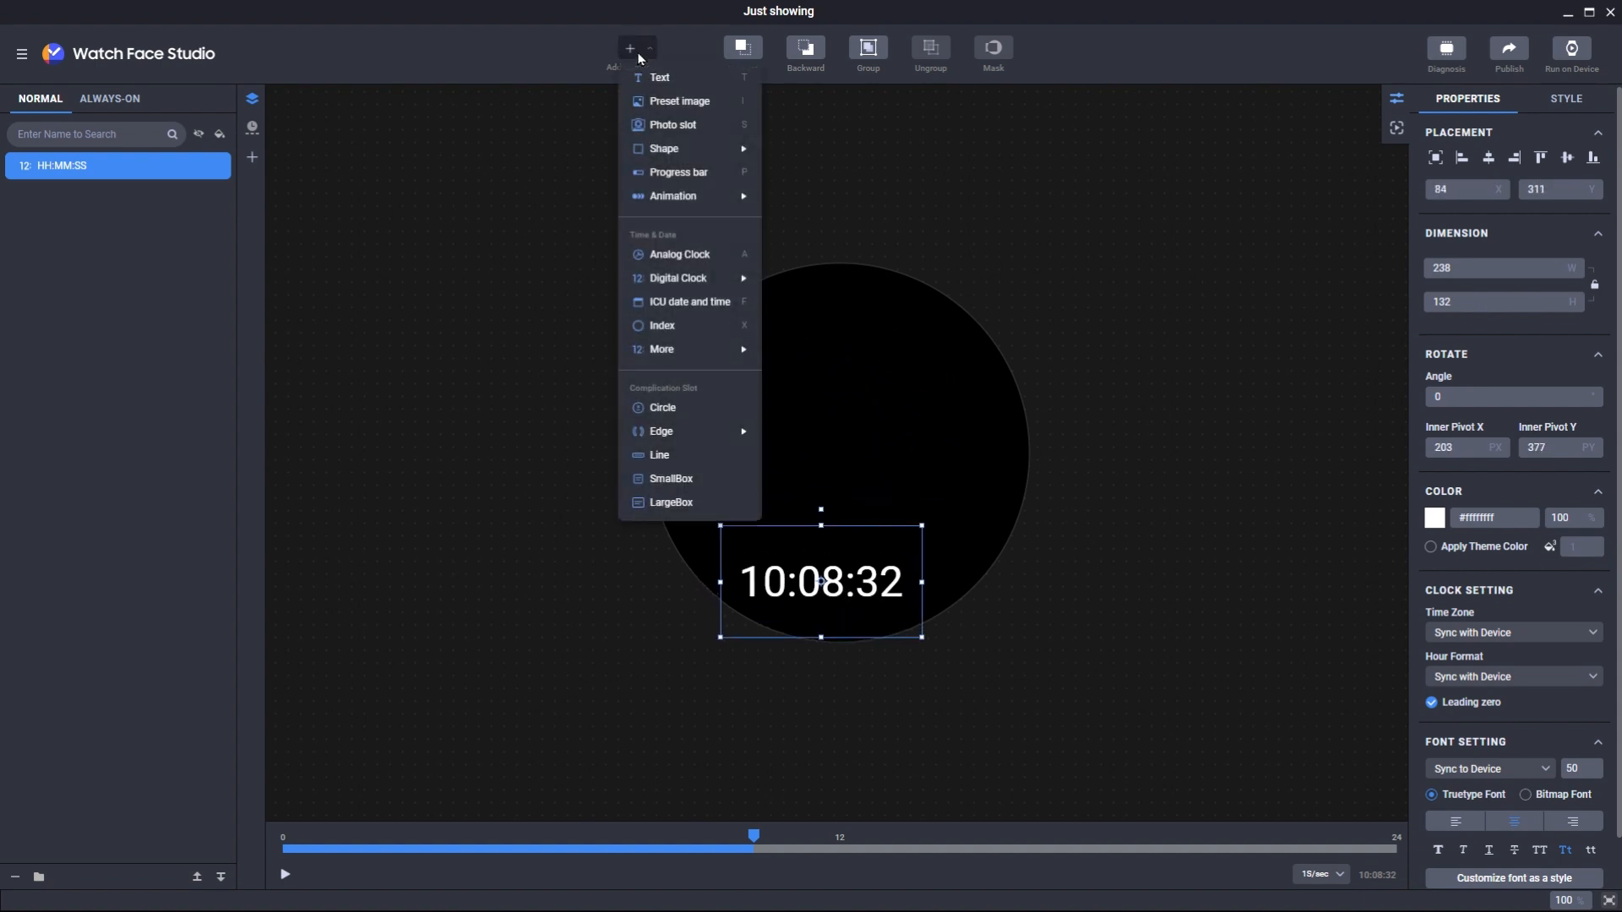
click(696, 257)
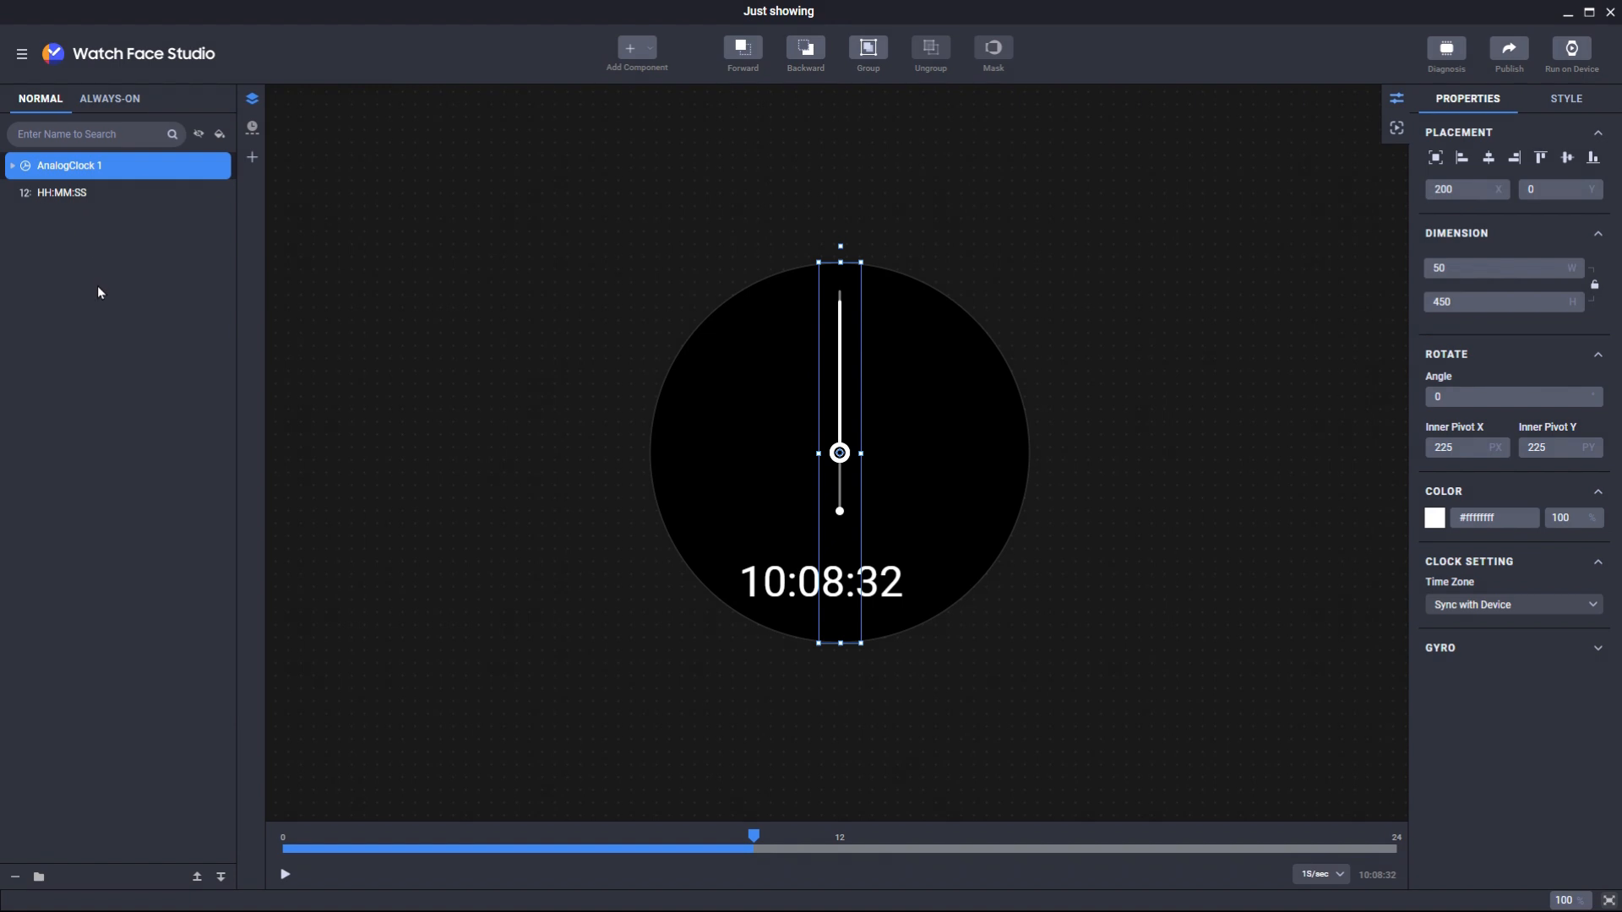
click(95, 195)
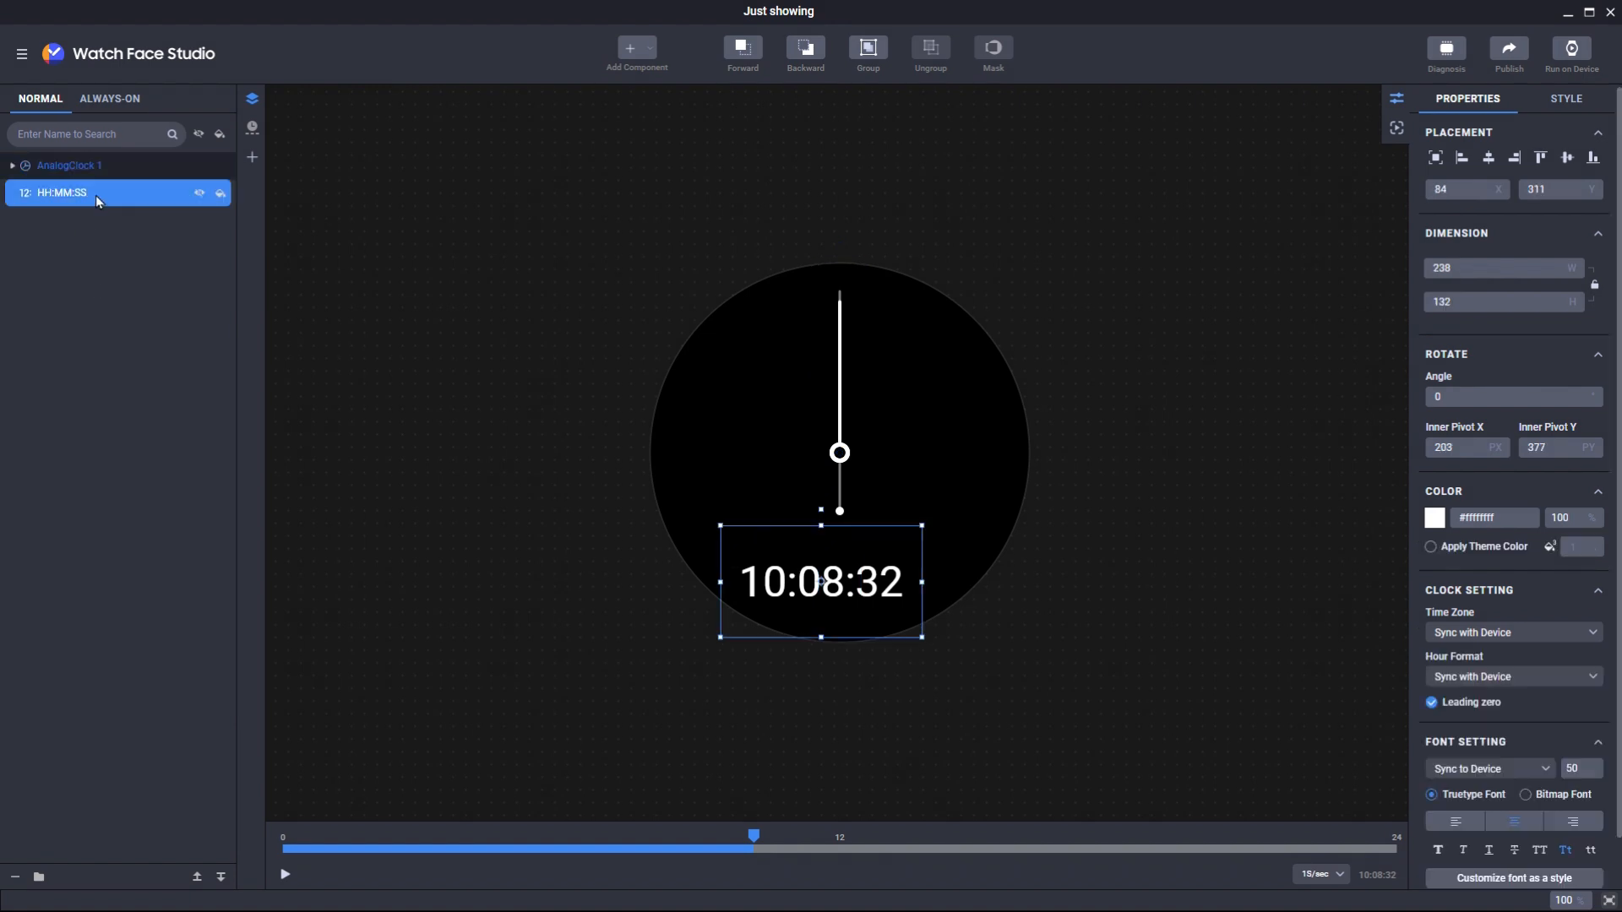
click(109, 164)
click(99, 195)
drag(109, 198, 110, 161)
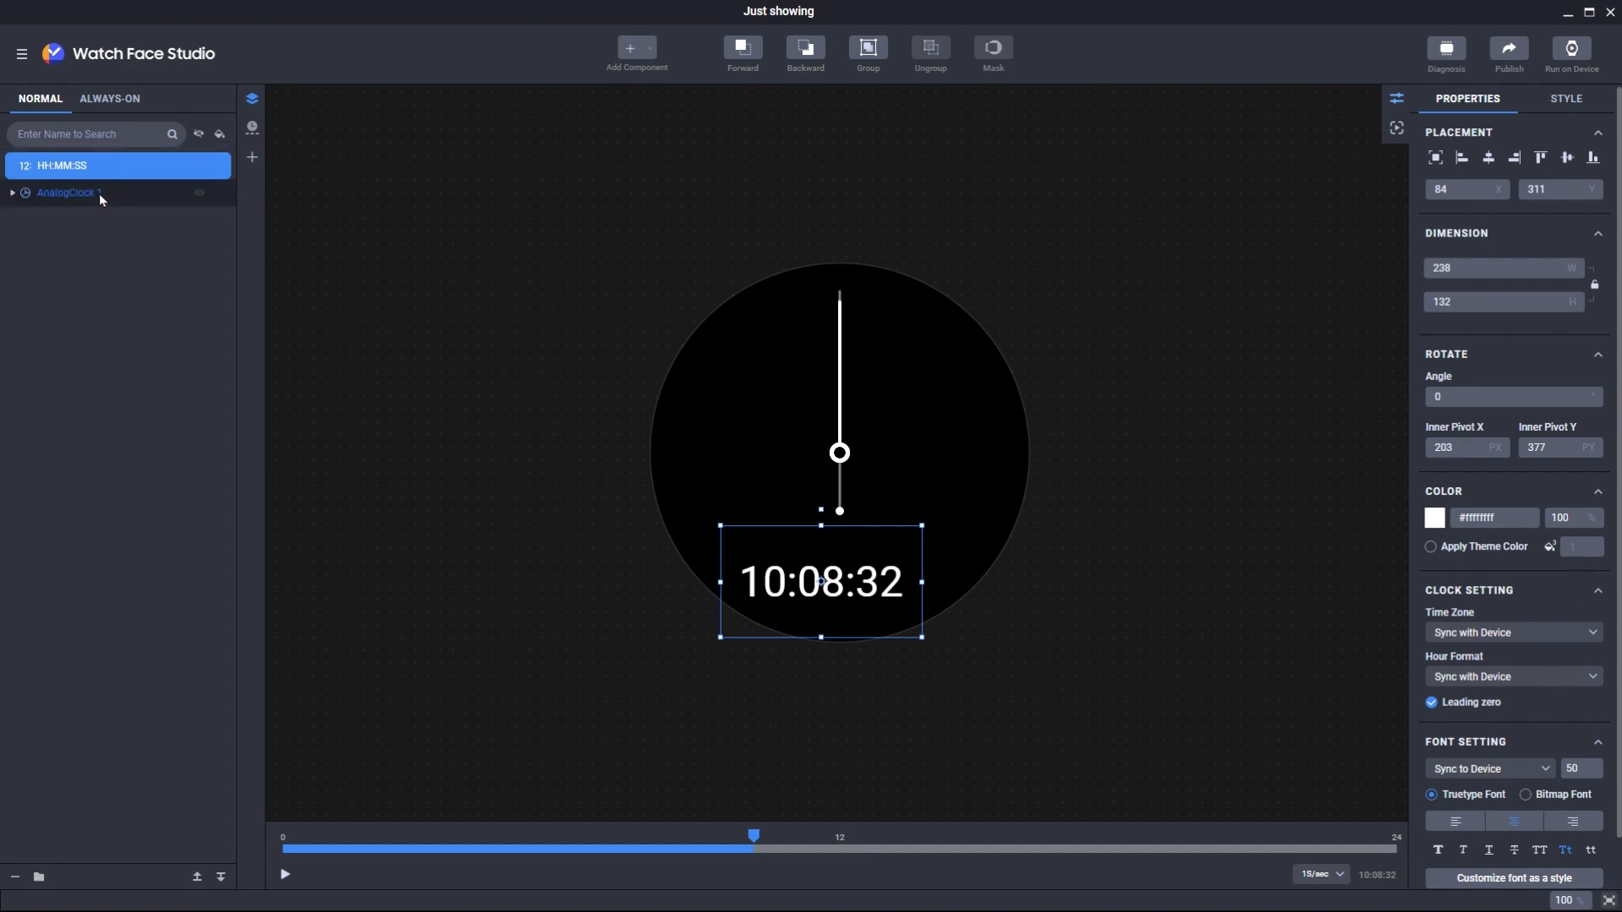
click(98, 194)
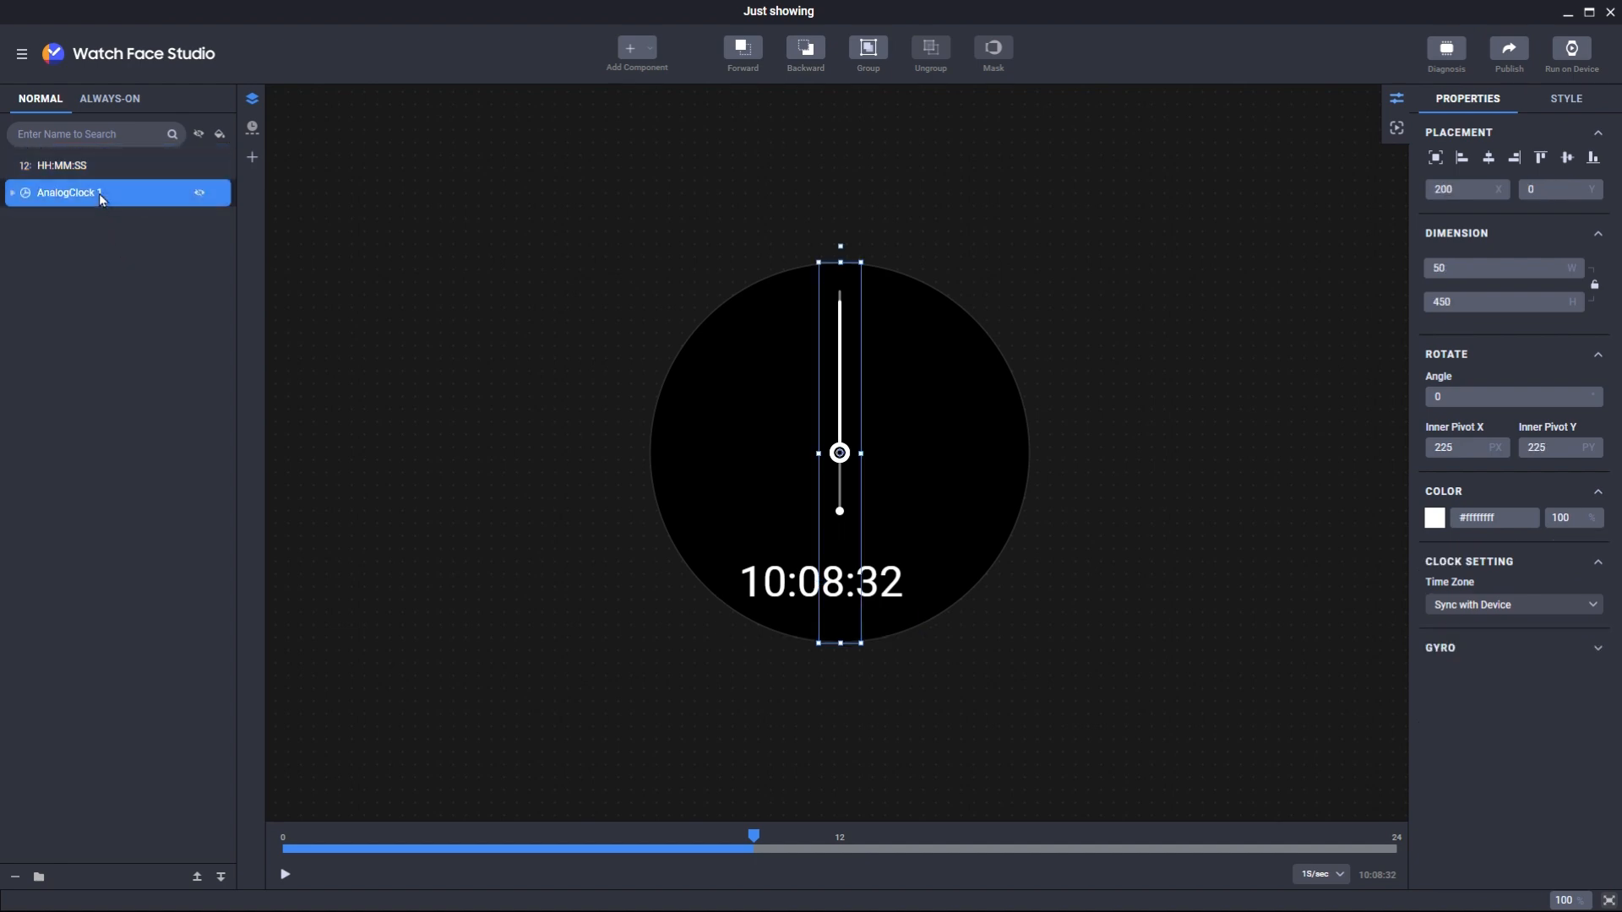
click(200, 880)
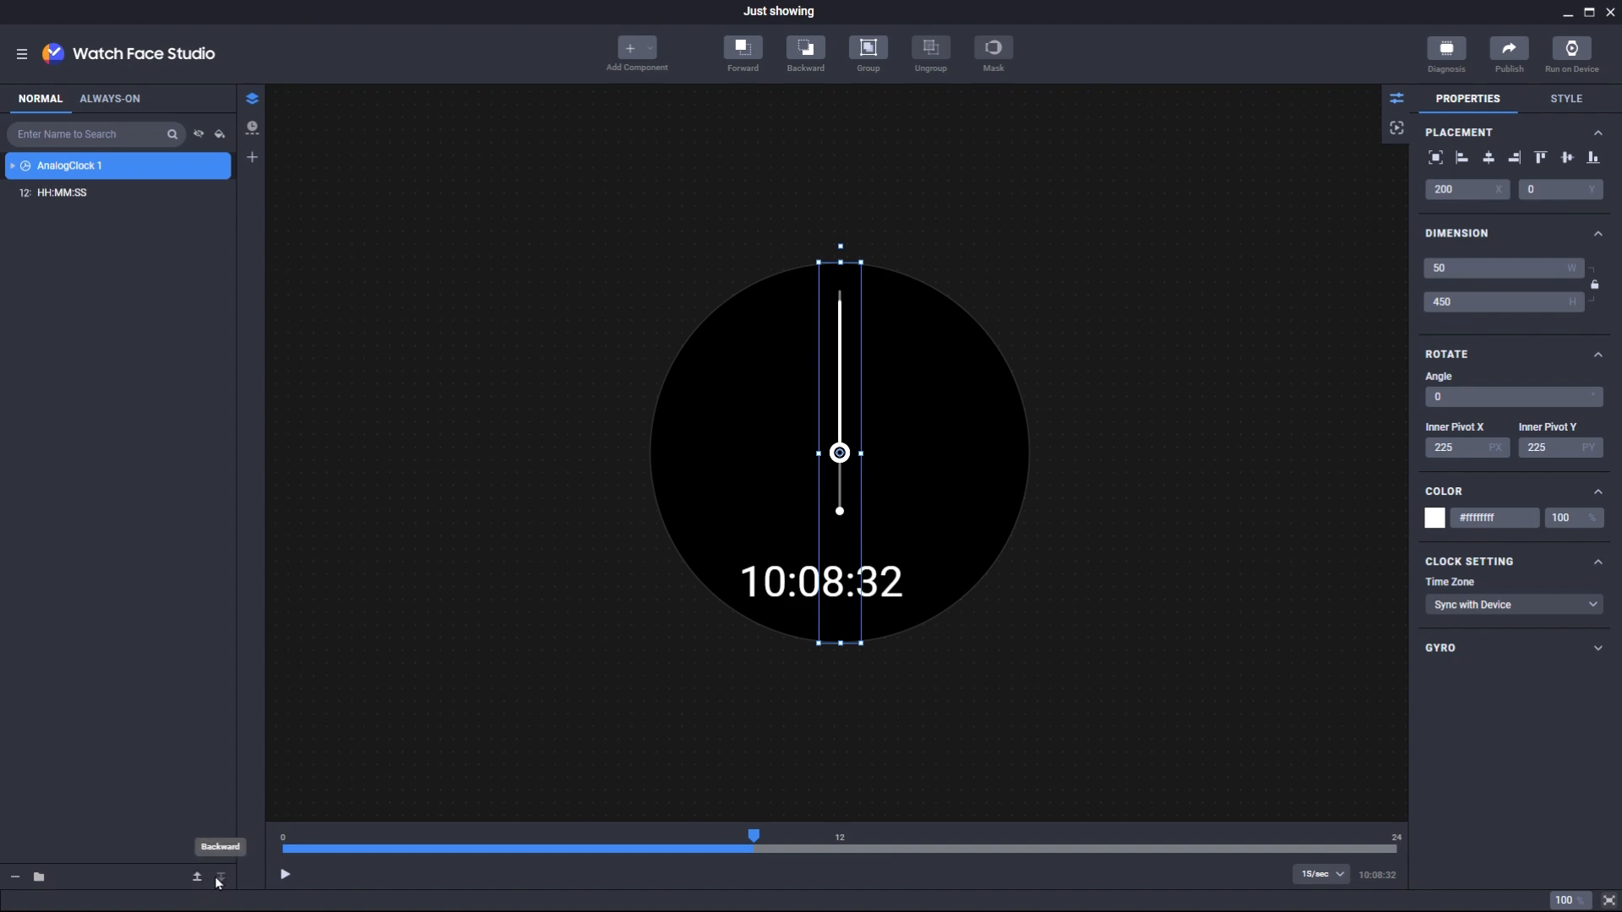
click(218, 880)
click(200, 880)
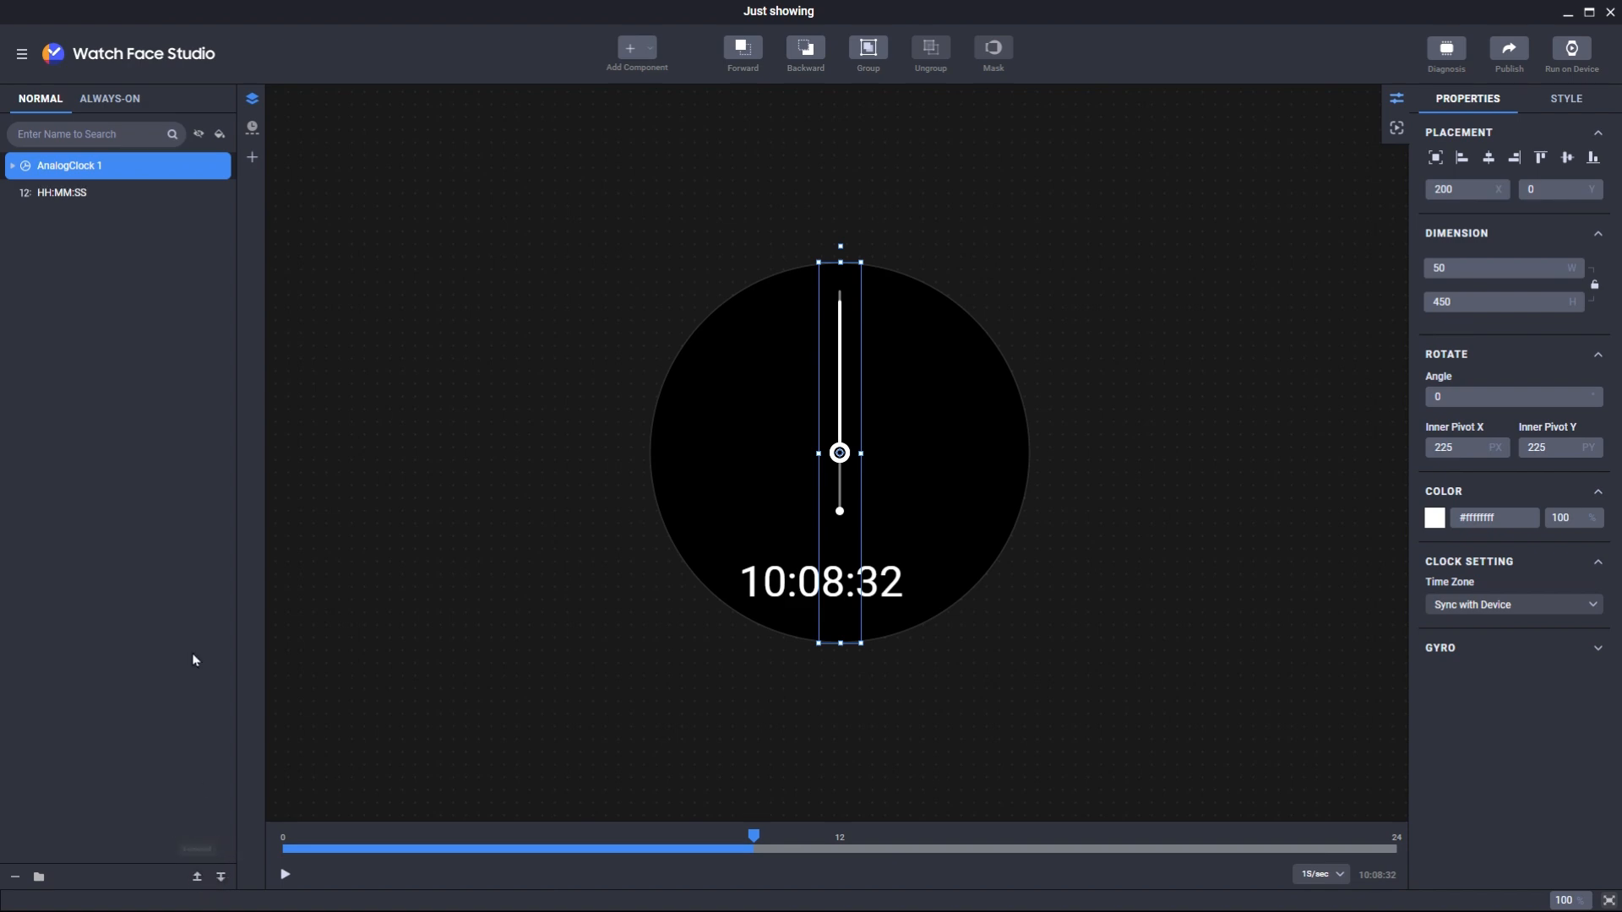
- Rename the digital time layer to DIGITAL_CLOCK
right_click(69, 195)
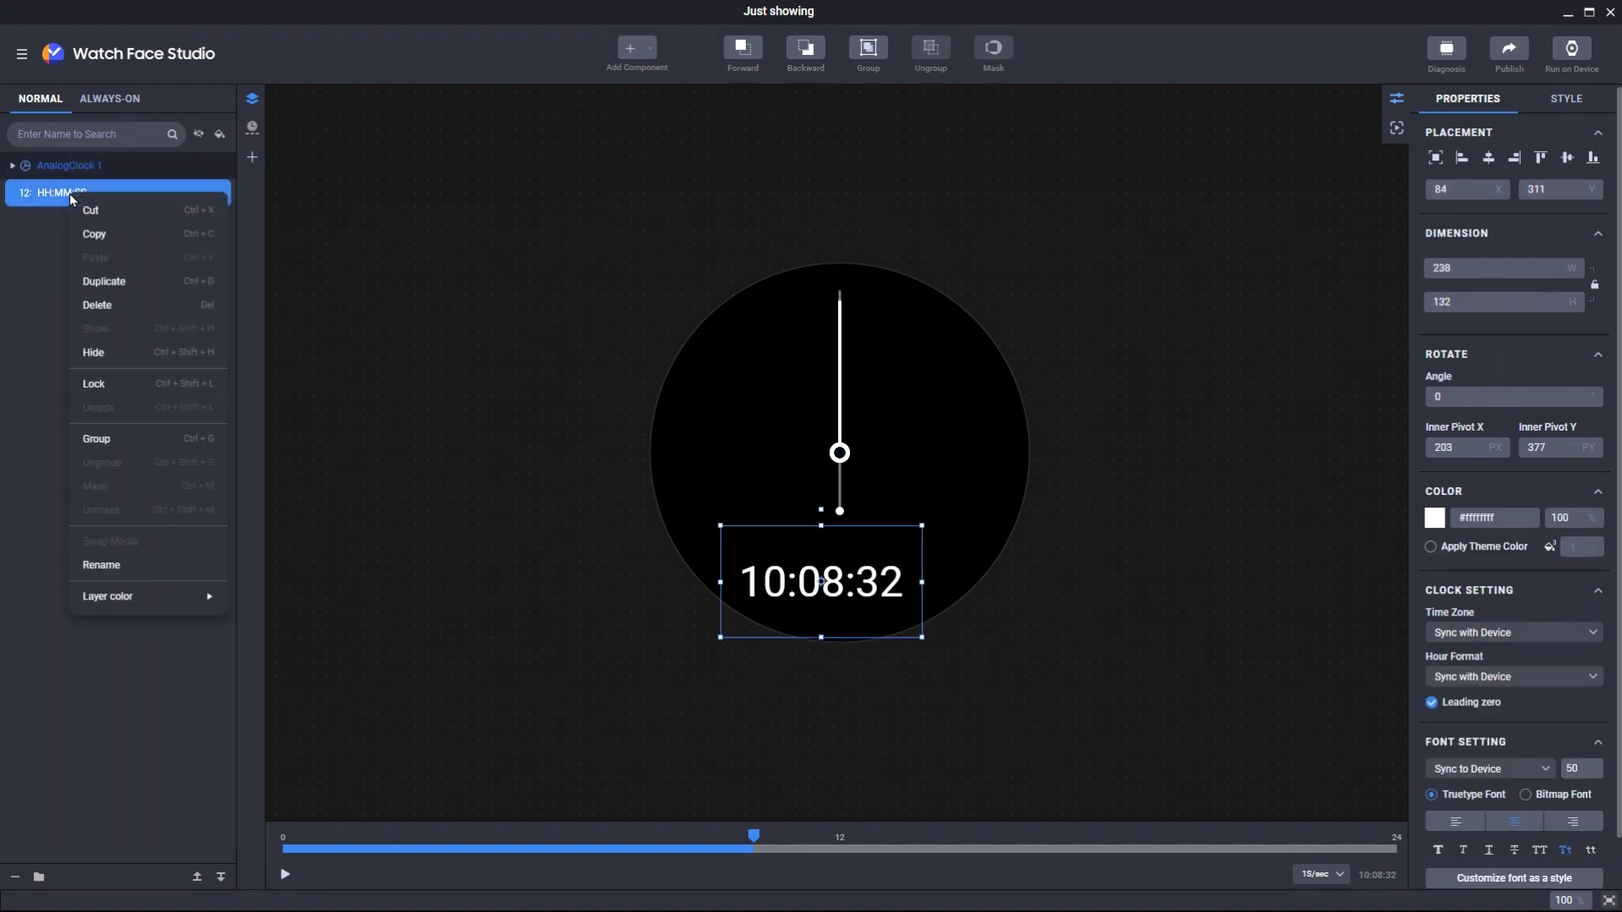
click(144, 564)
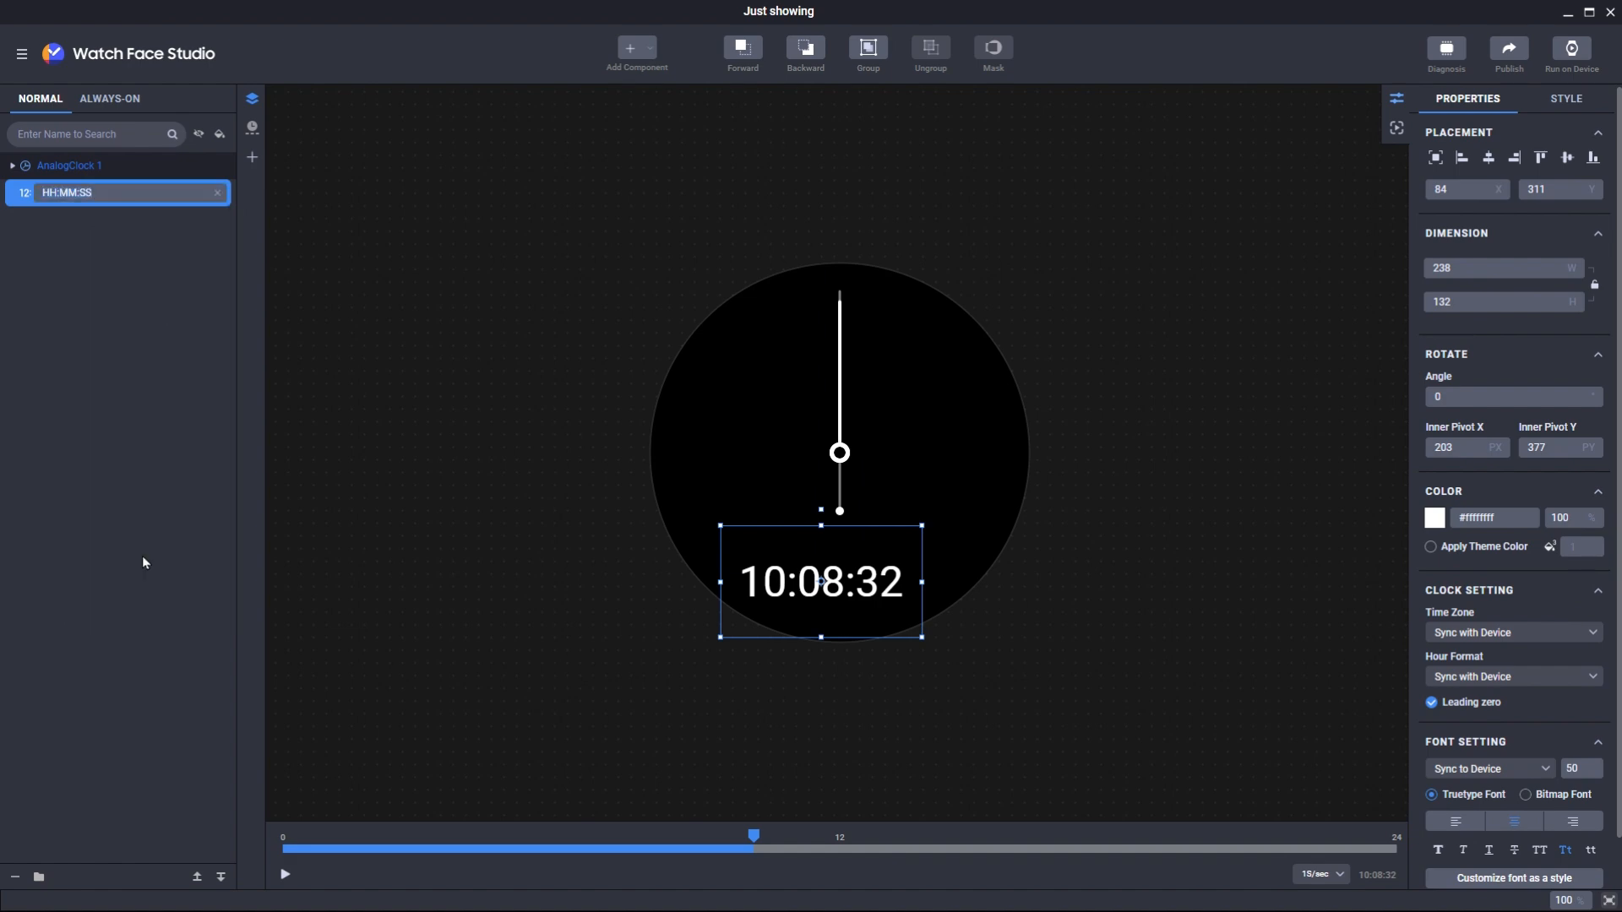
text(DIGITAL_CLOCK)
key(Return)
- Rename the analog clock layer to ANALOG_CLOCK and expand it to show its hand layers
click(93, 167)
right_click(76, 161)
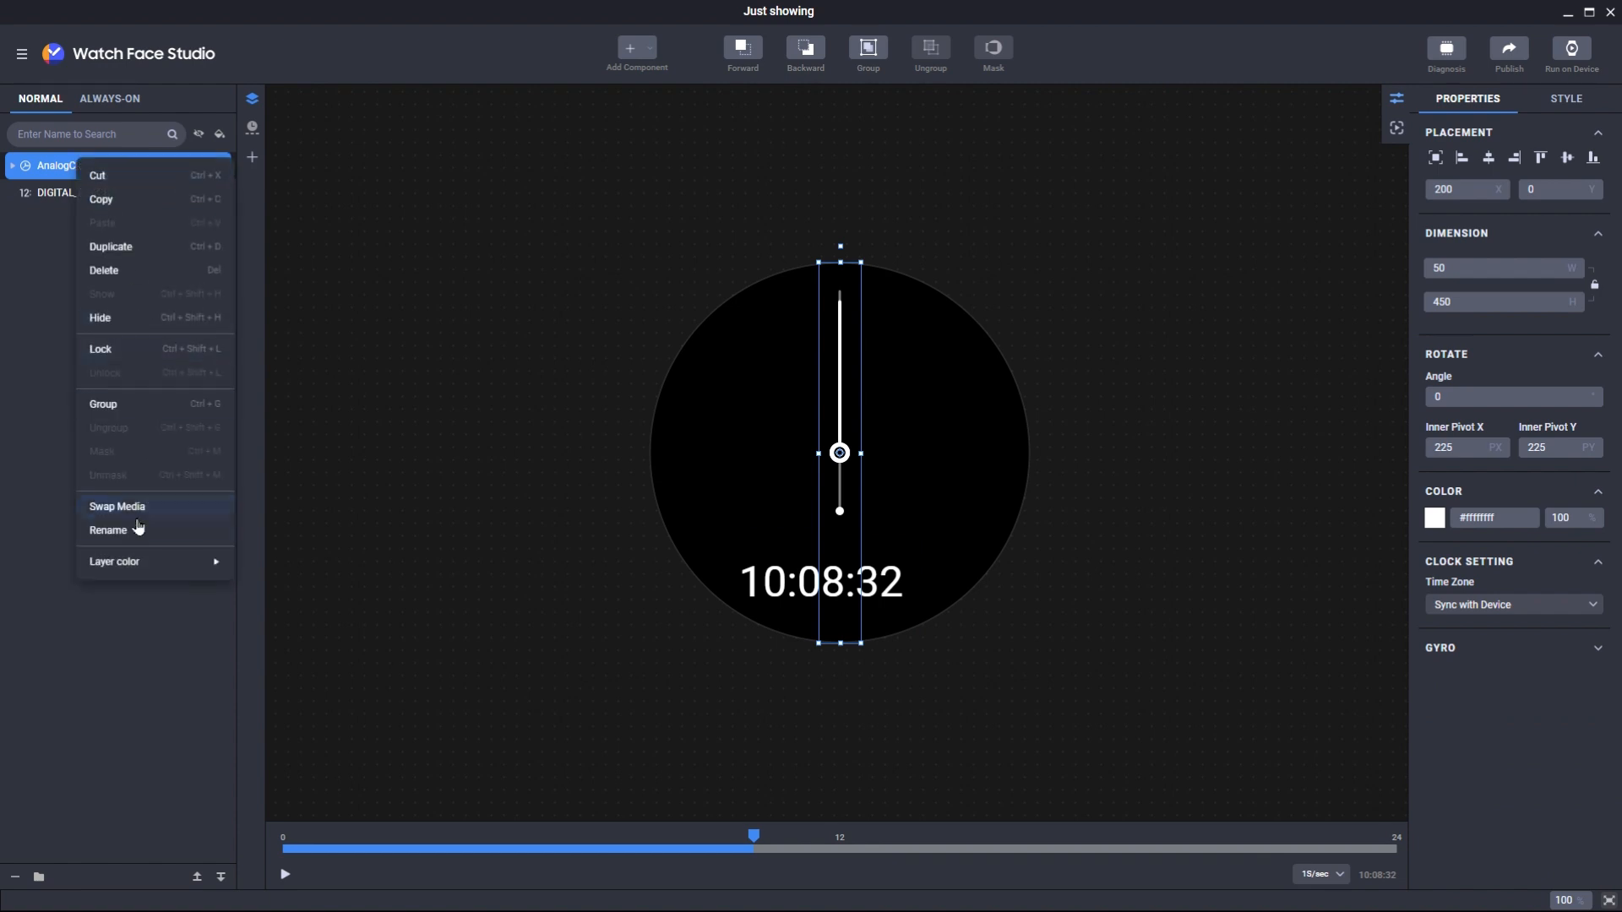
click(129, 529)
text(ANALOG_CLOCK)
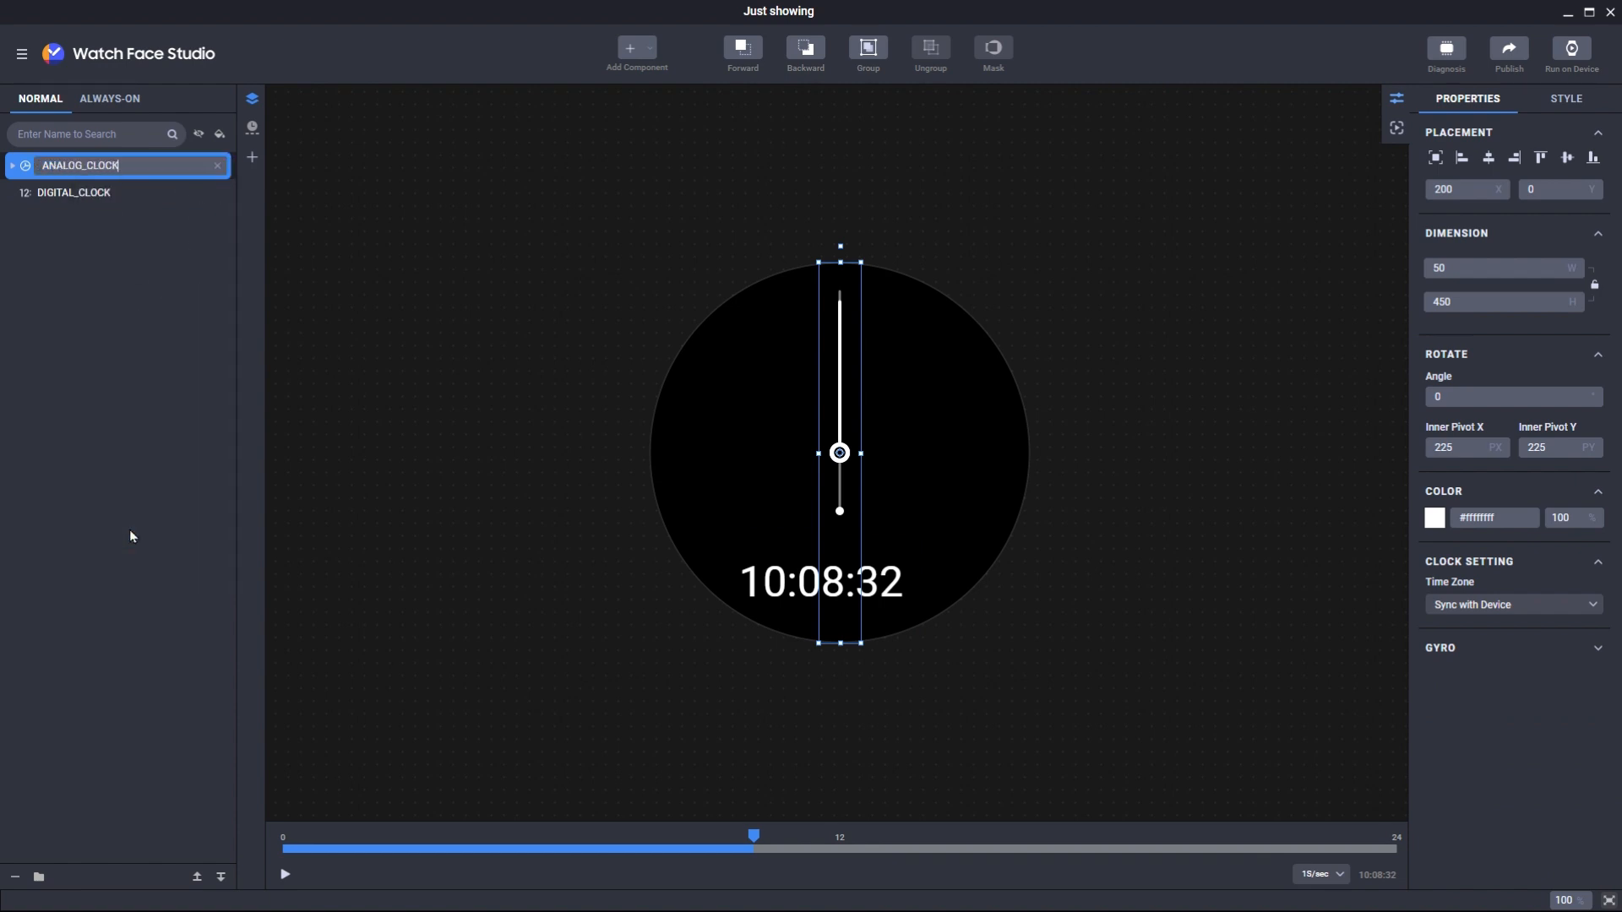
key(Return)
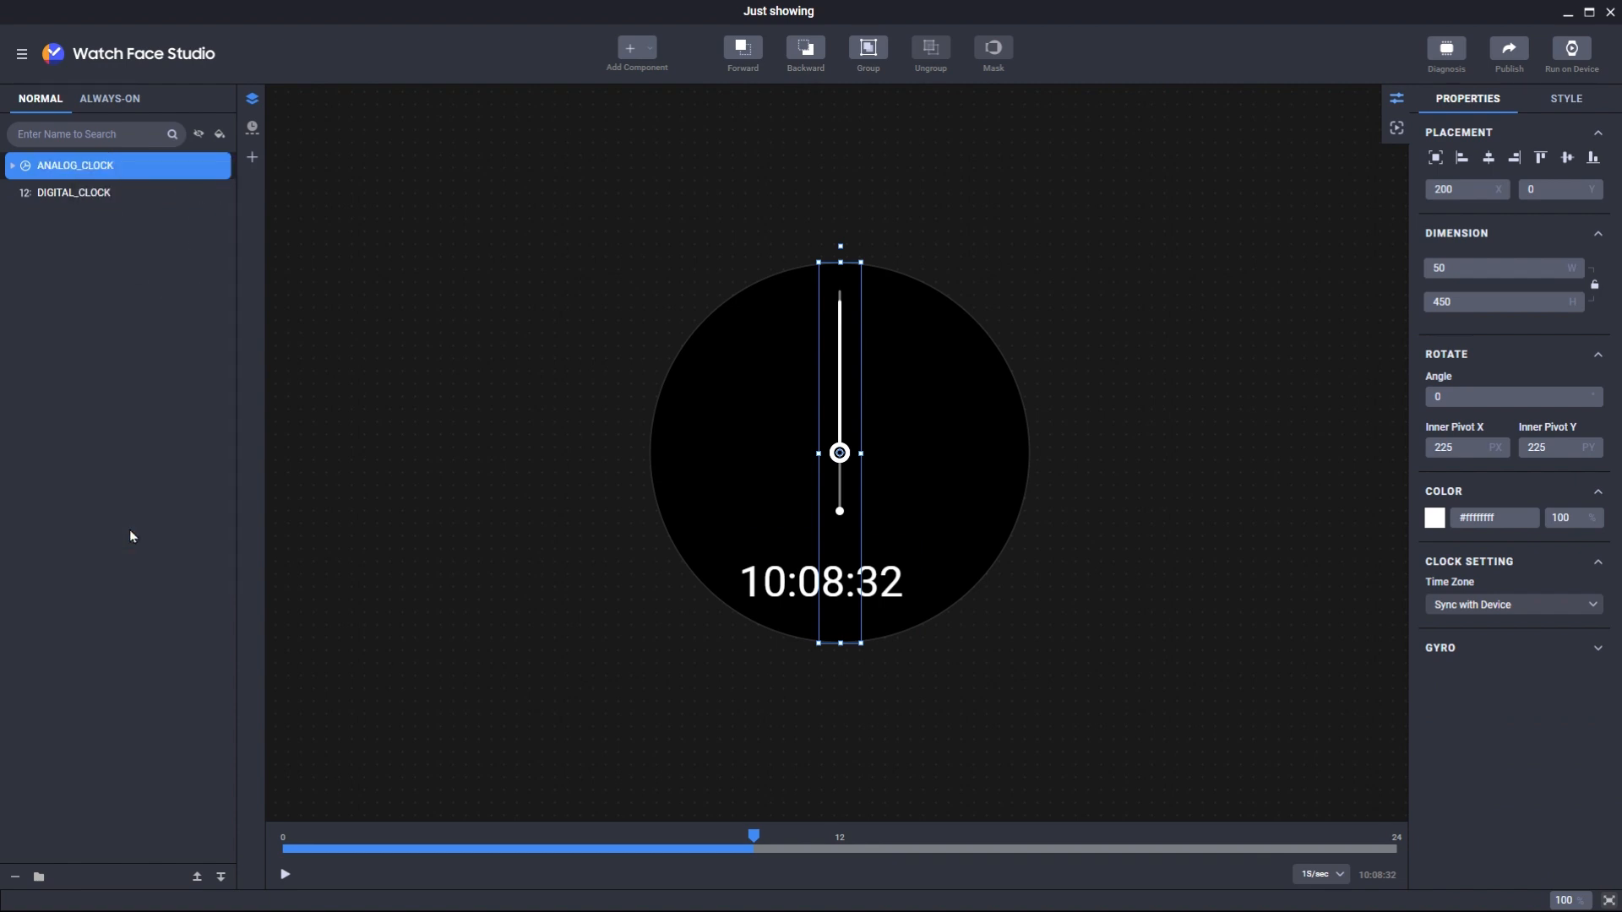
click(12, 169)
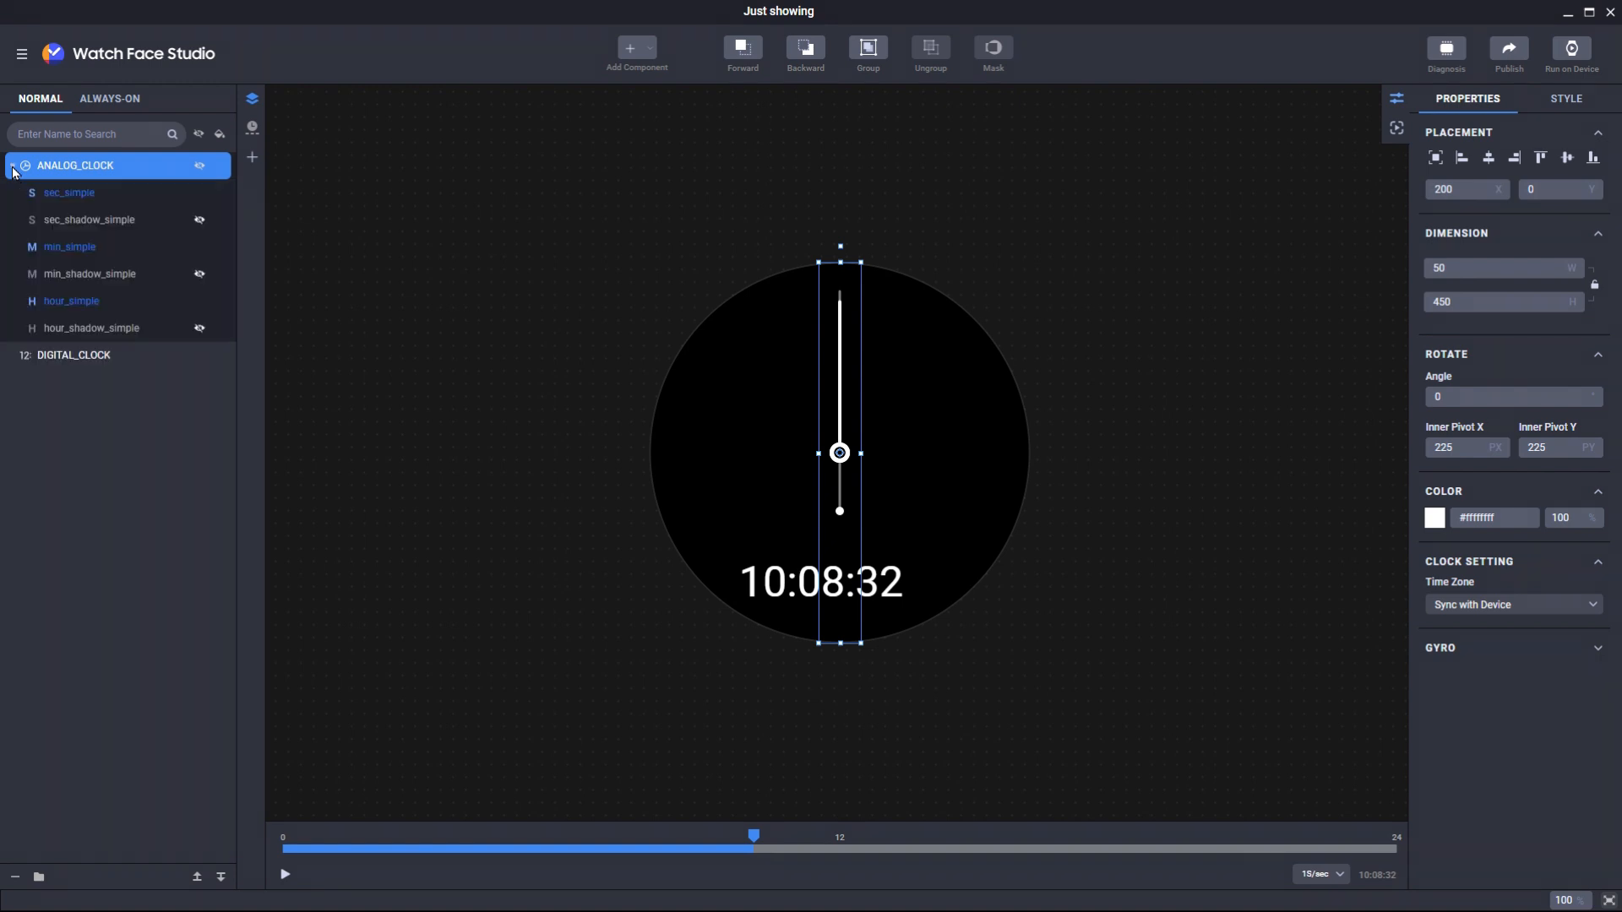
- Review the sec, min and hour hand layers and switch to the Always-On version
click(103, 195)
click(96, 246)
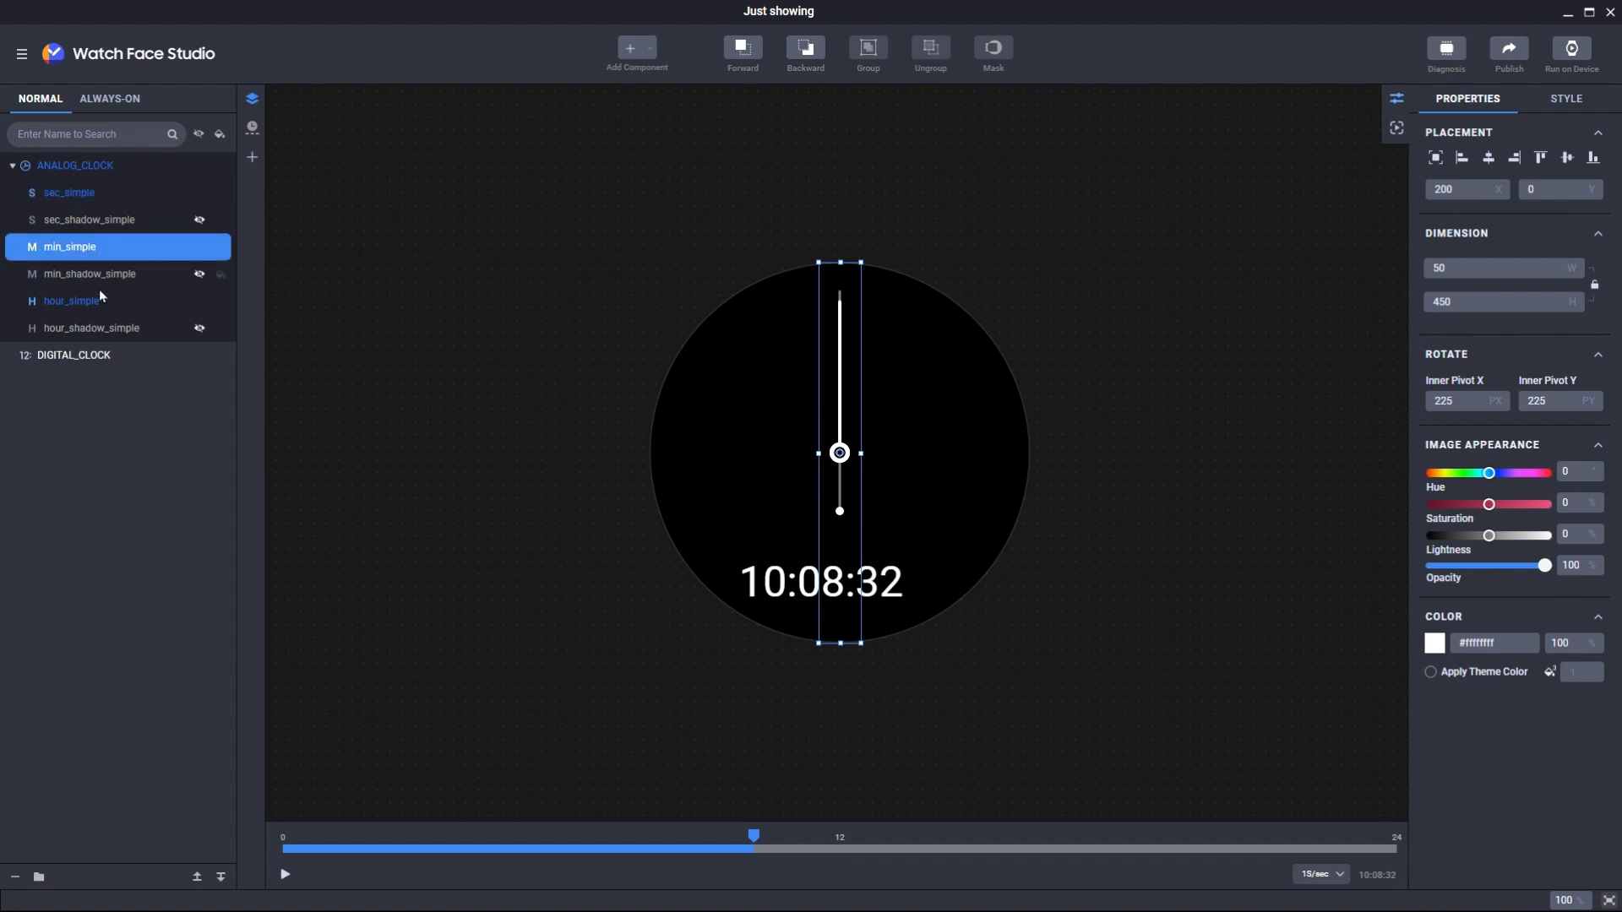
click(99, 301)
click(115, 194)
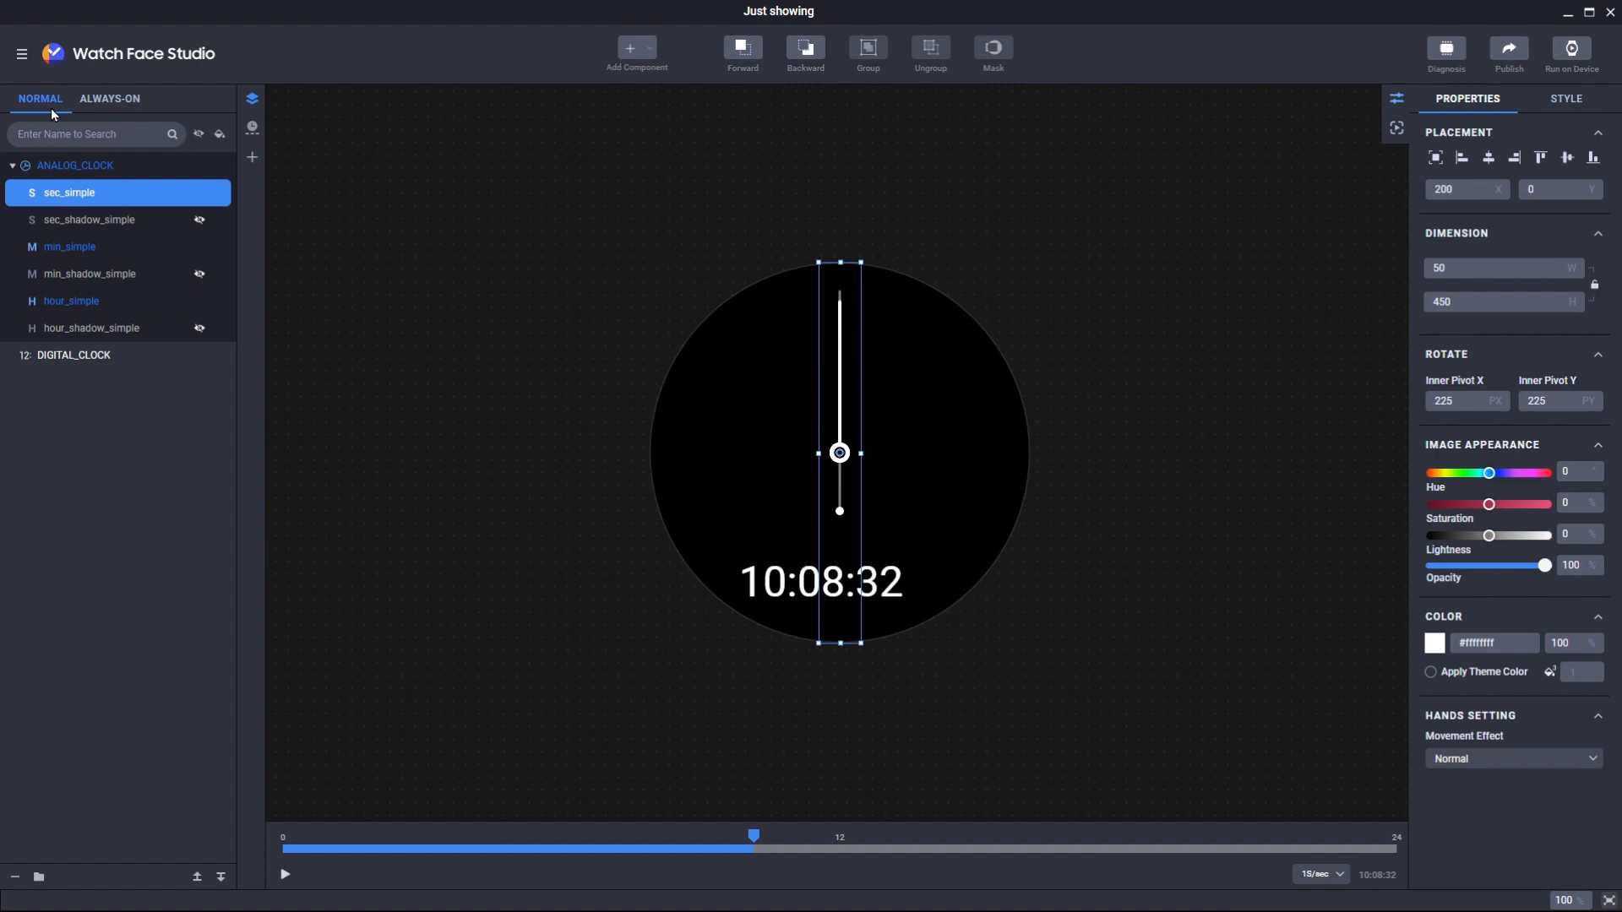
click(105, 98)
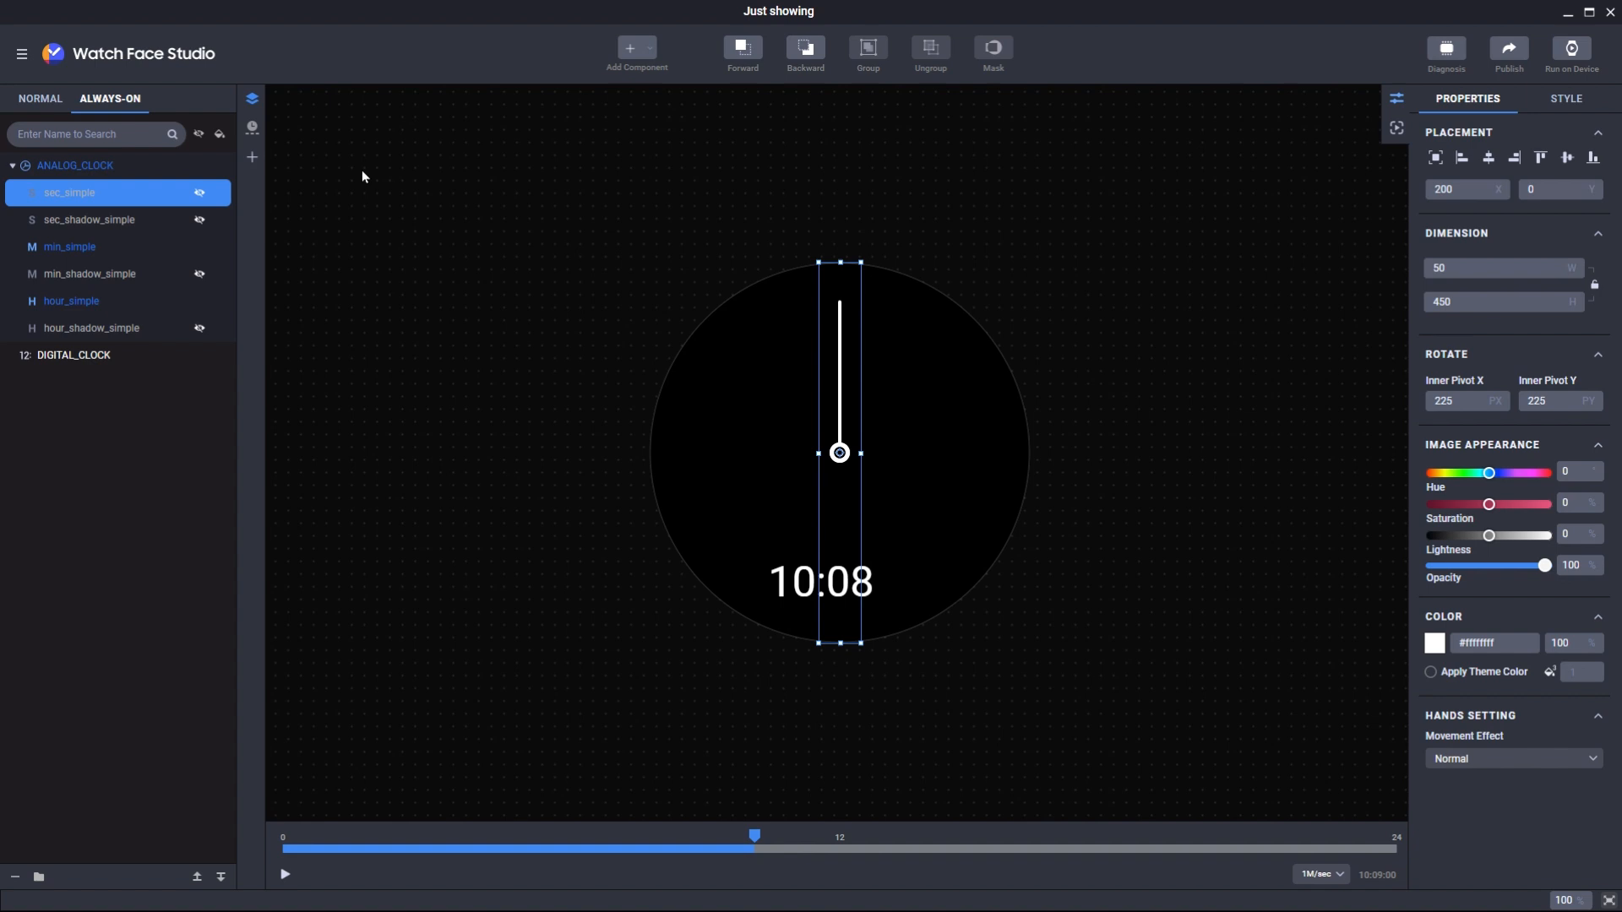
click(59, 98)
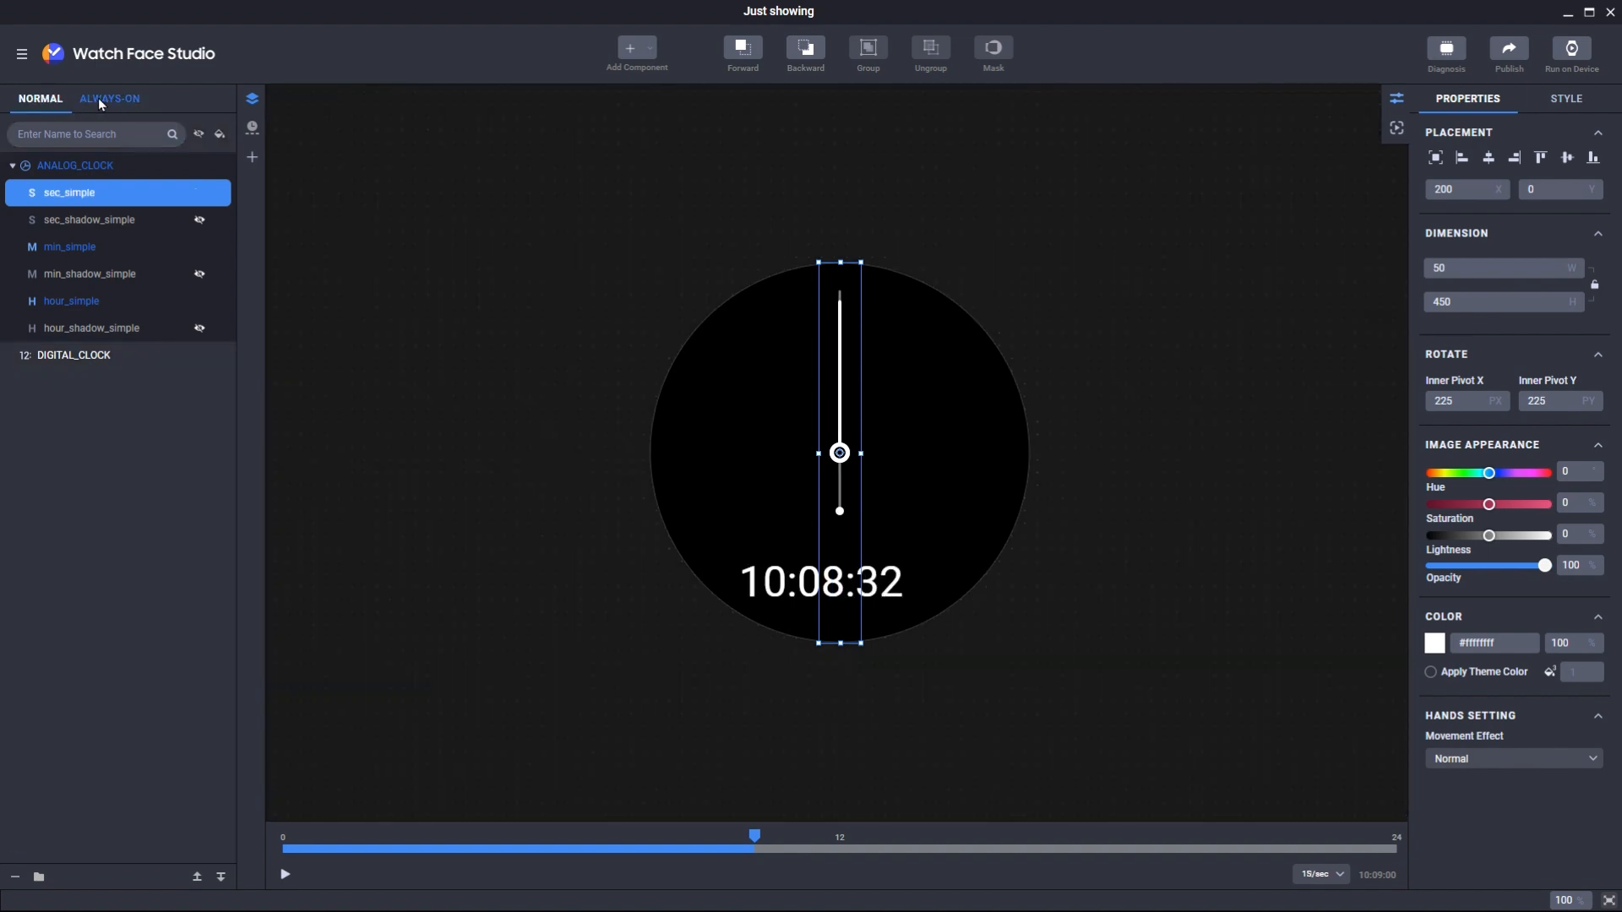
click(99, 99)
- In always-on mode, hide the sec_simple hand and the DIGITAL_CLOCK layer
click(98, 252)
click(95, 299)
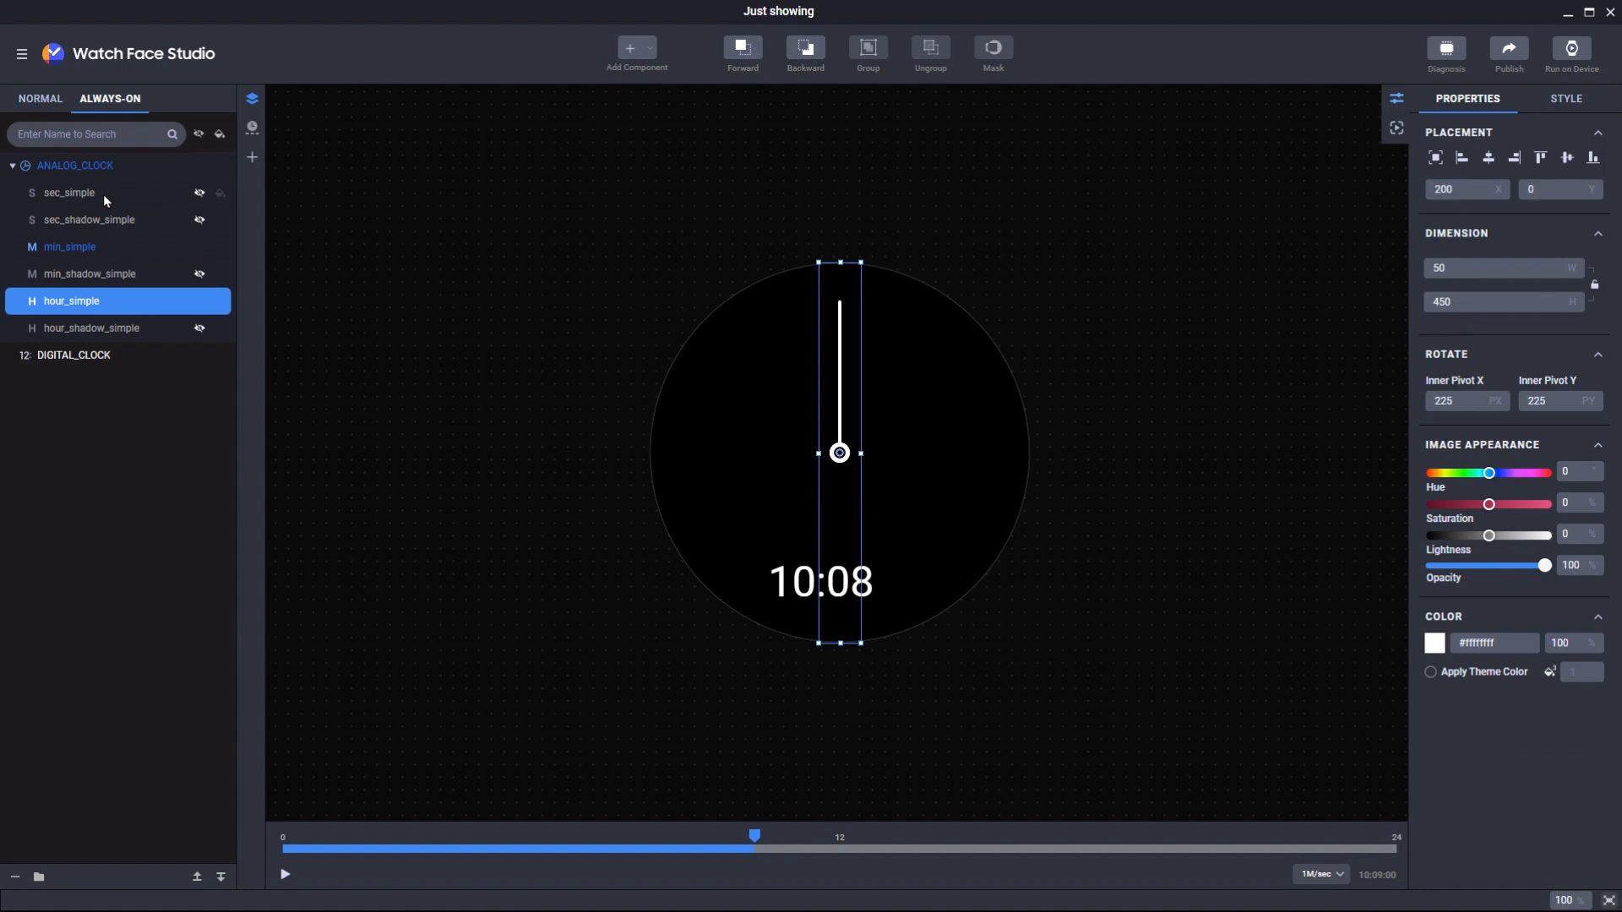
click(103, 194)
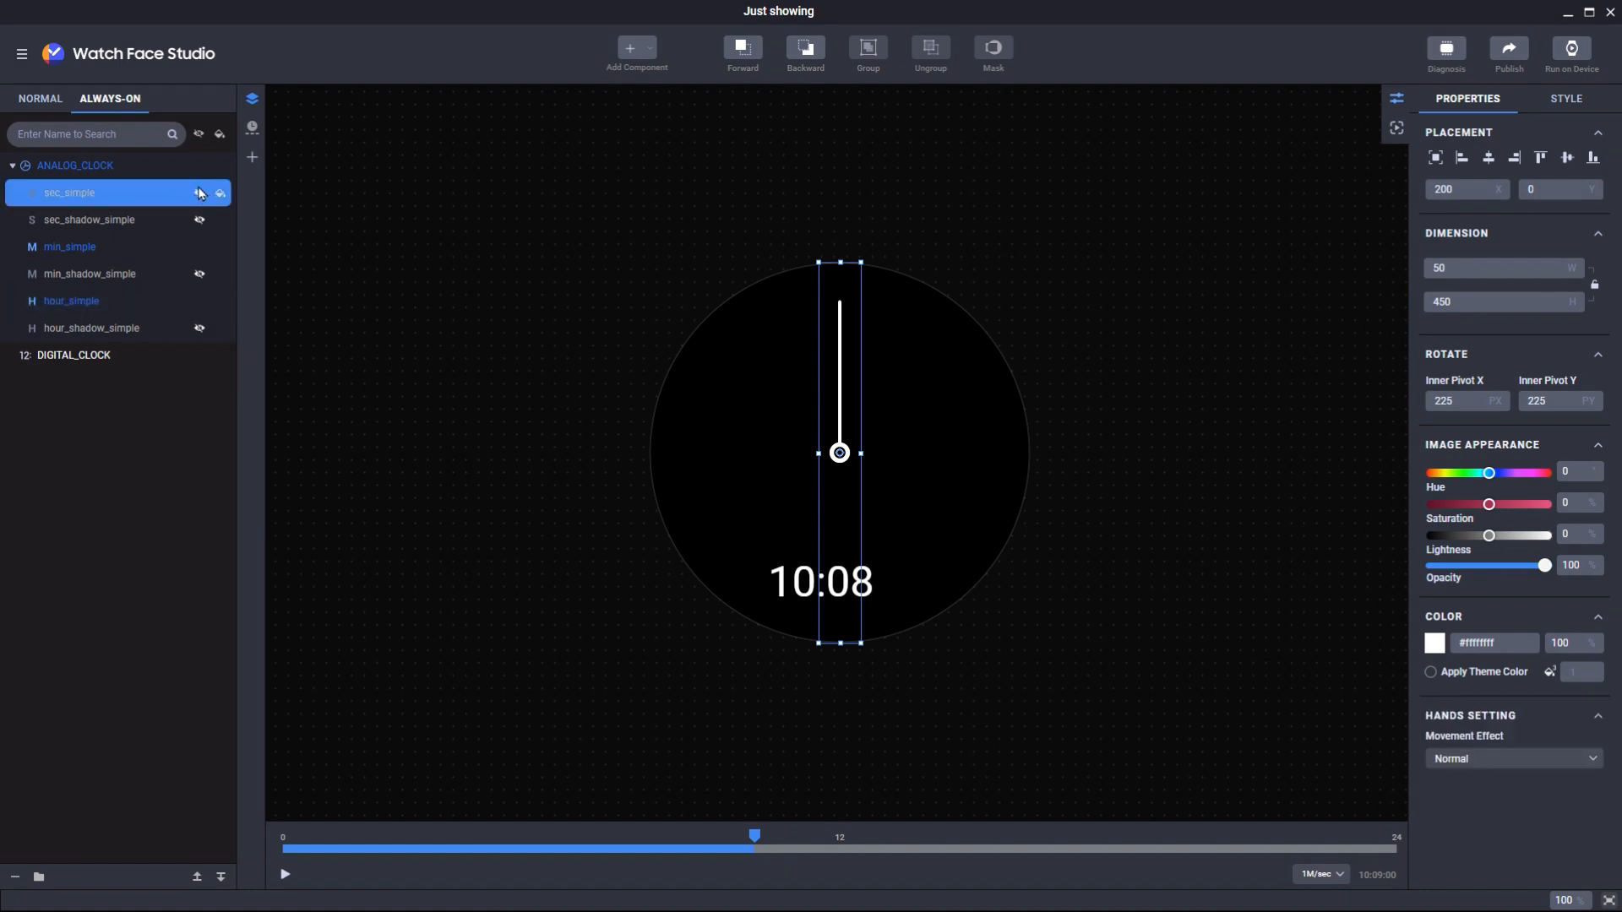
click(200, 193)
click(200, 193)
click(188, 363)
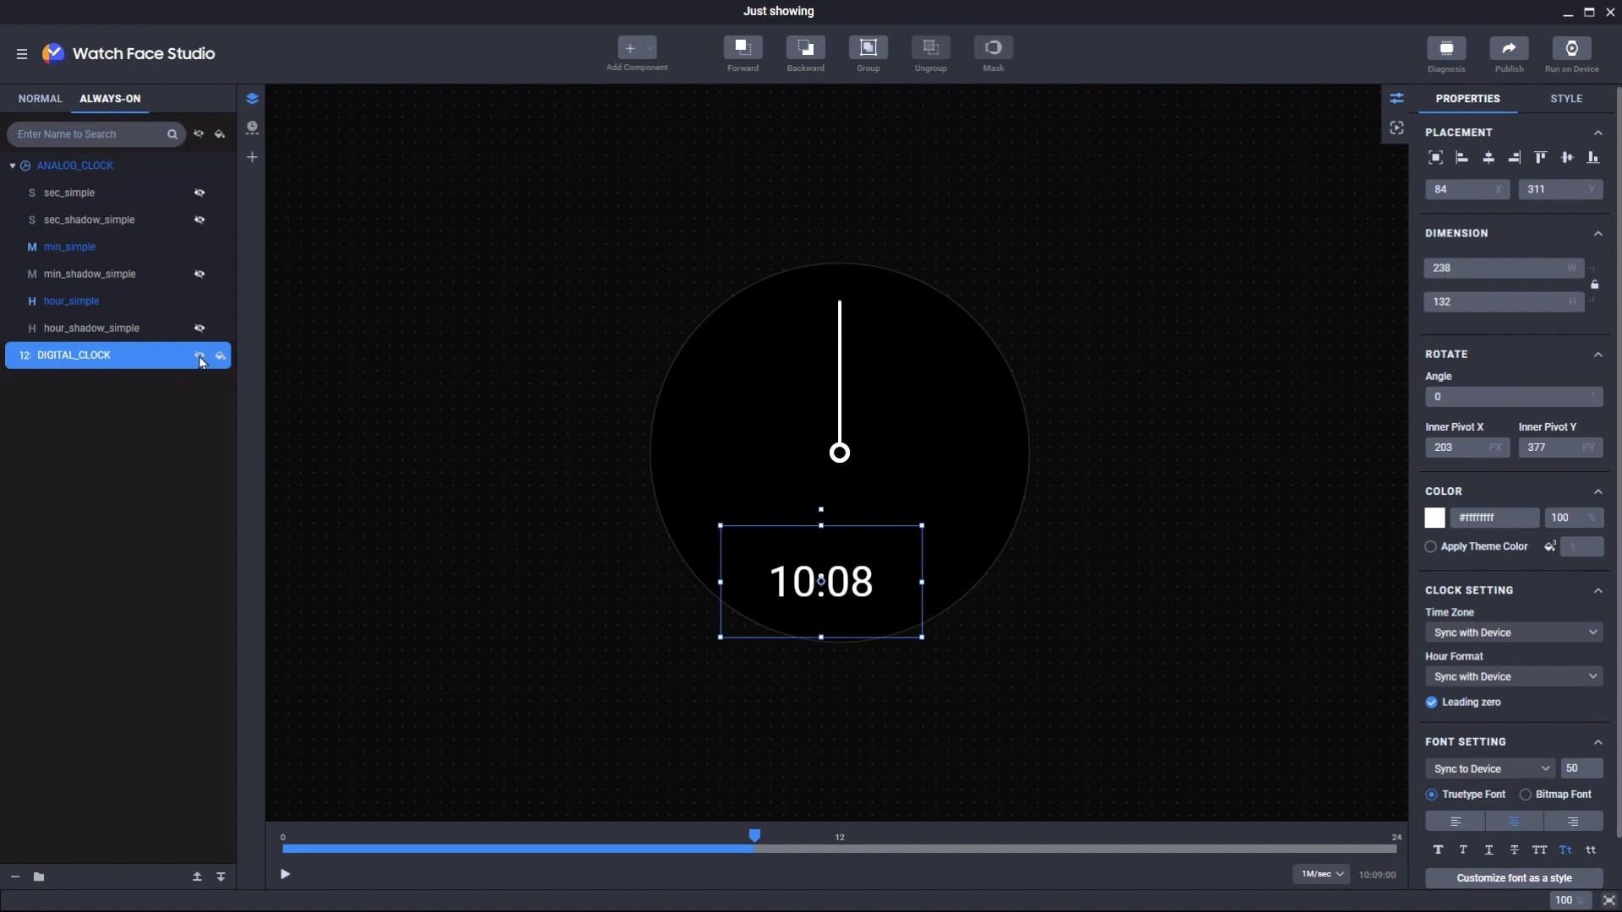
click(200, 358)
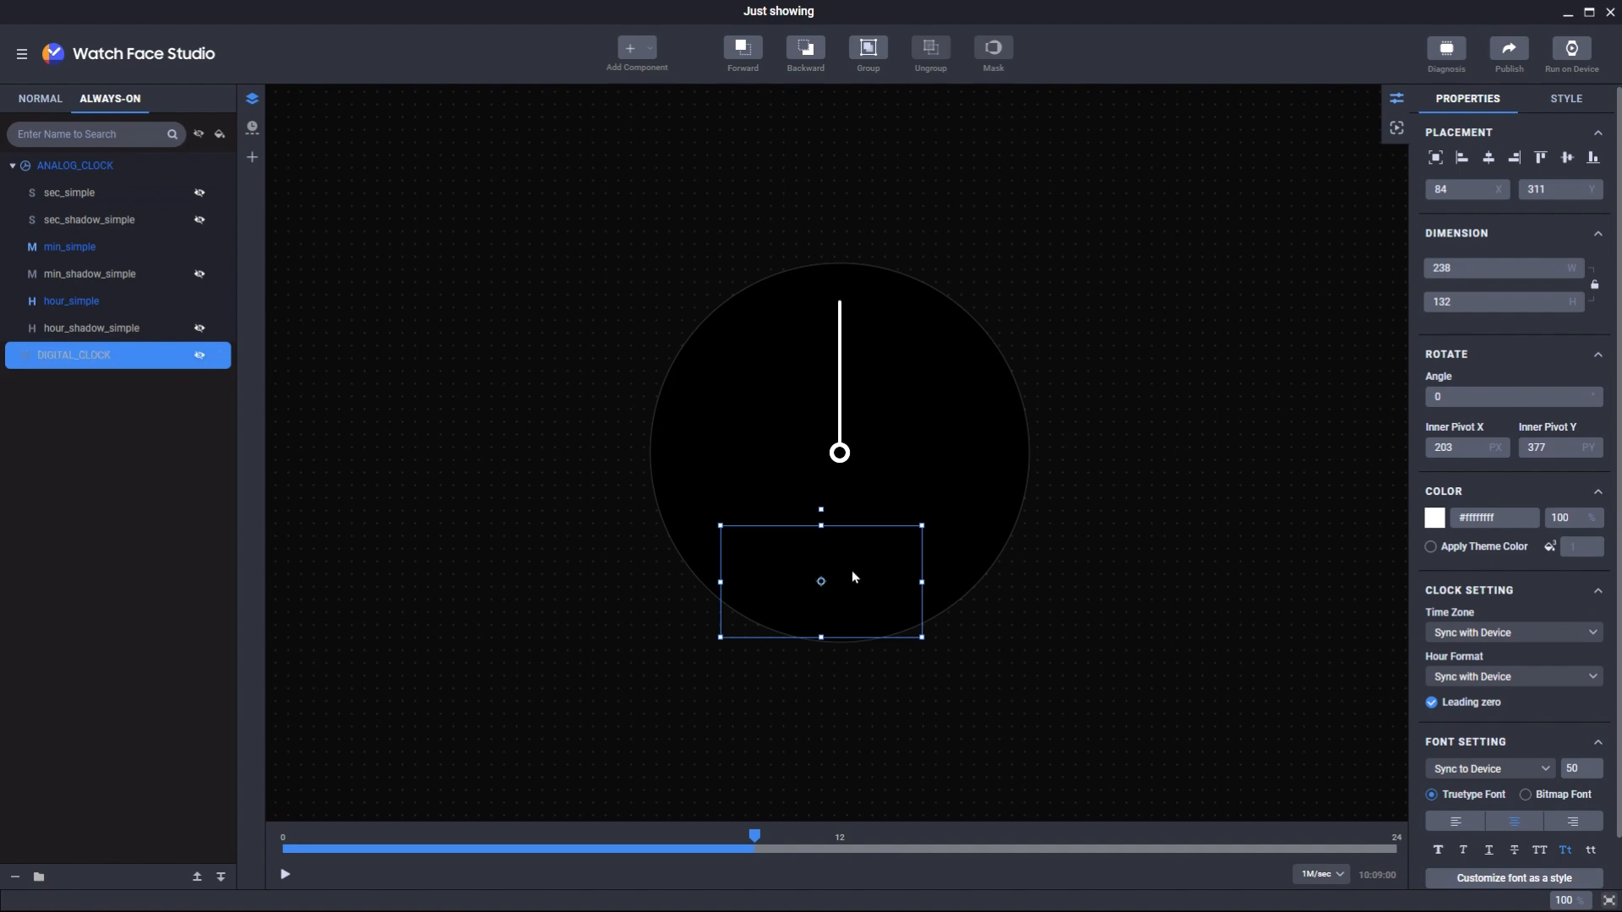
- On the Normal face, centre DIGITAL_CLOCK horizontally at 106, 311
click(33, 99)
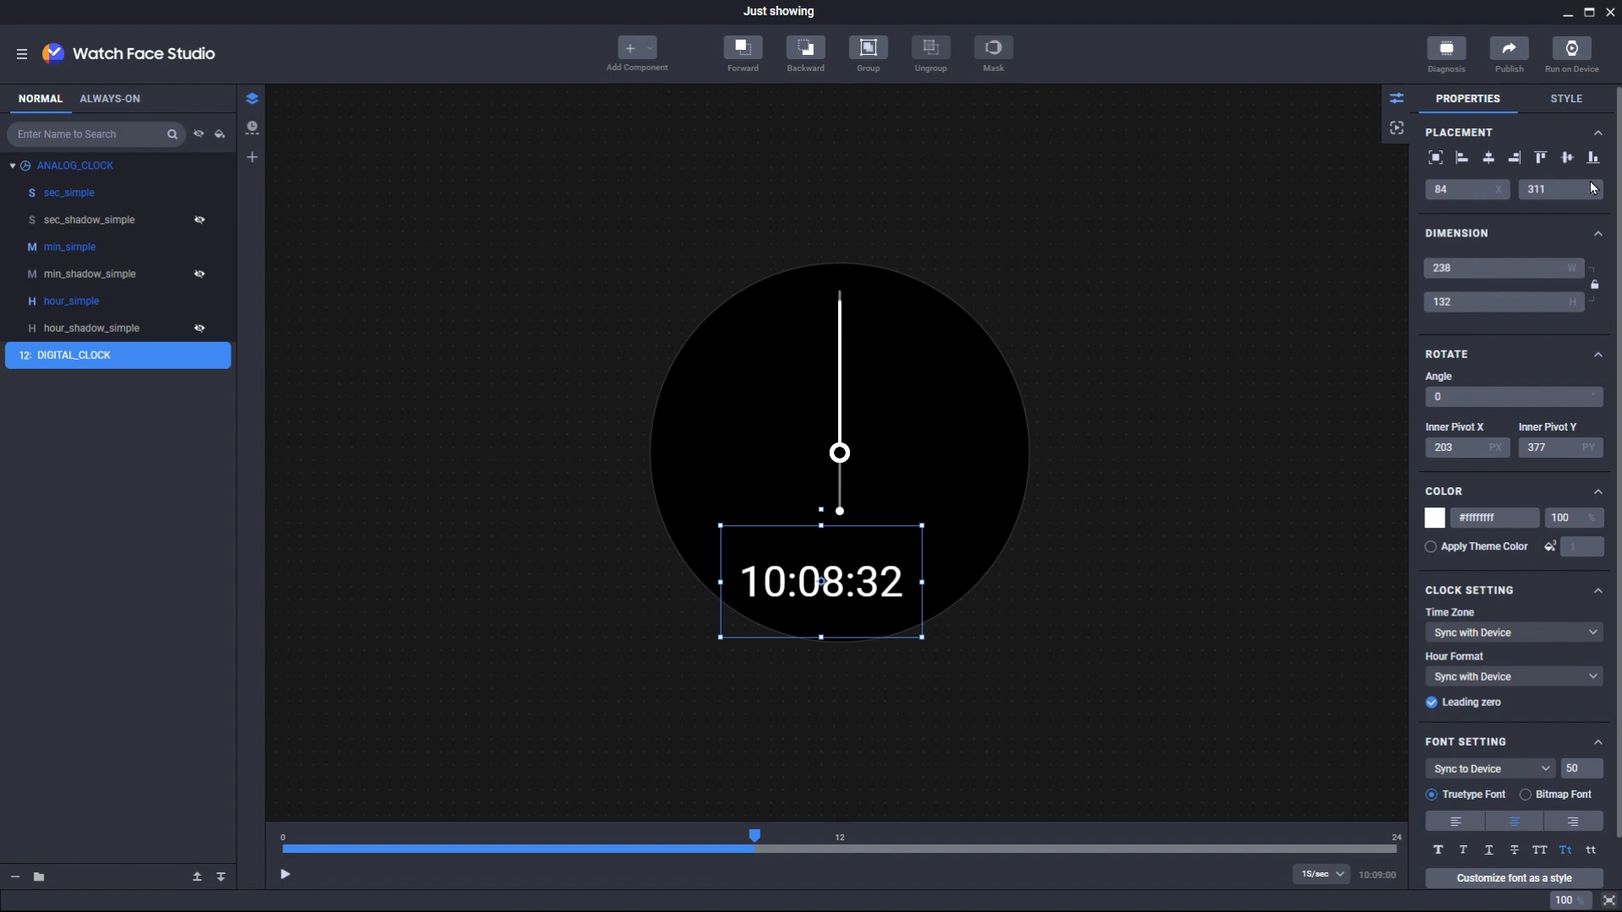
click(1461, 158)
click(1514, 159)
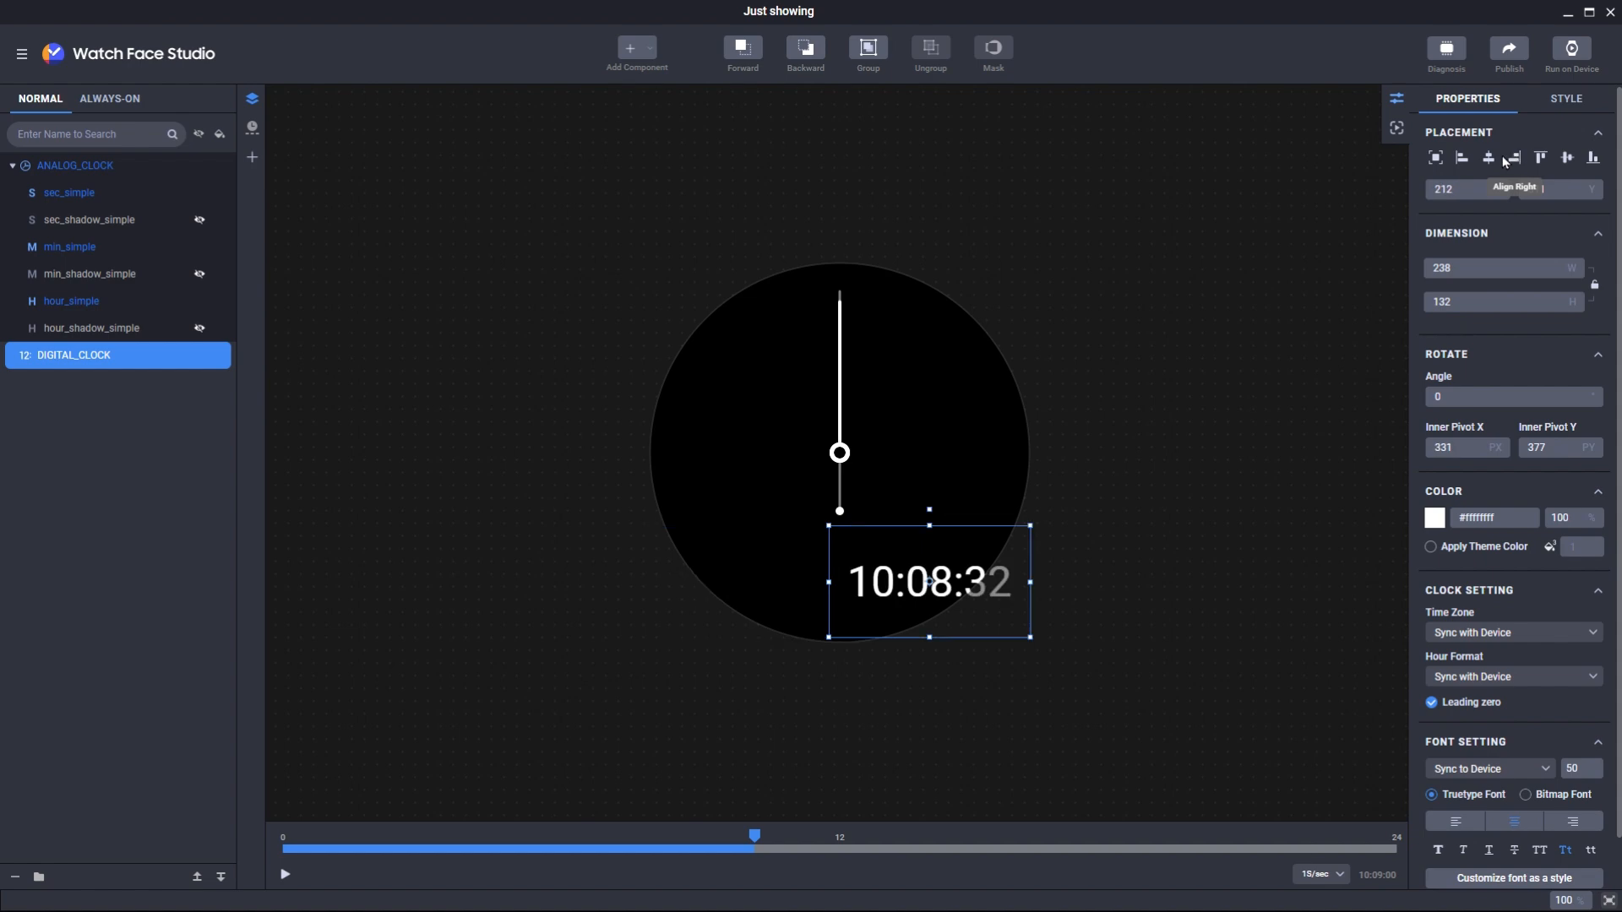
click(1492, 158)
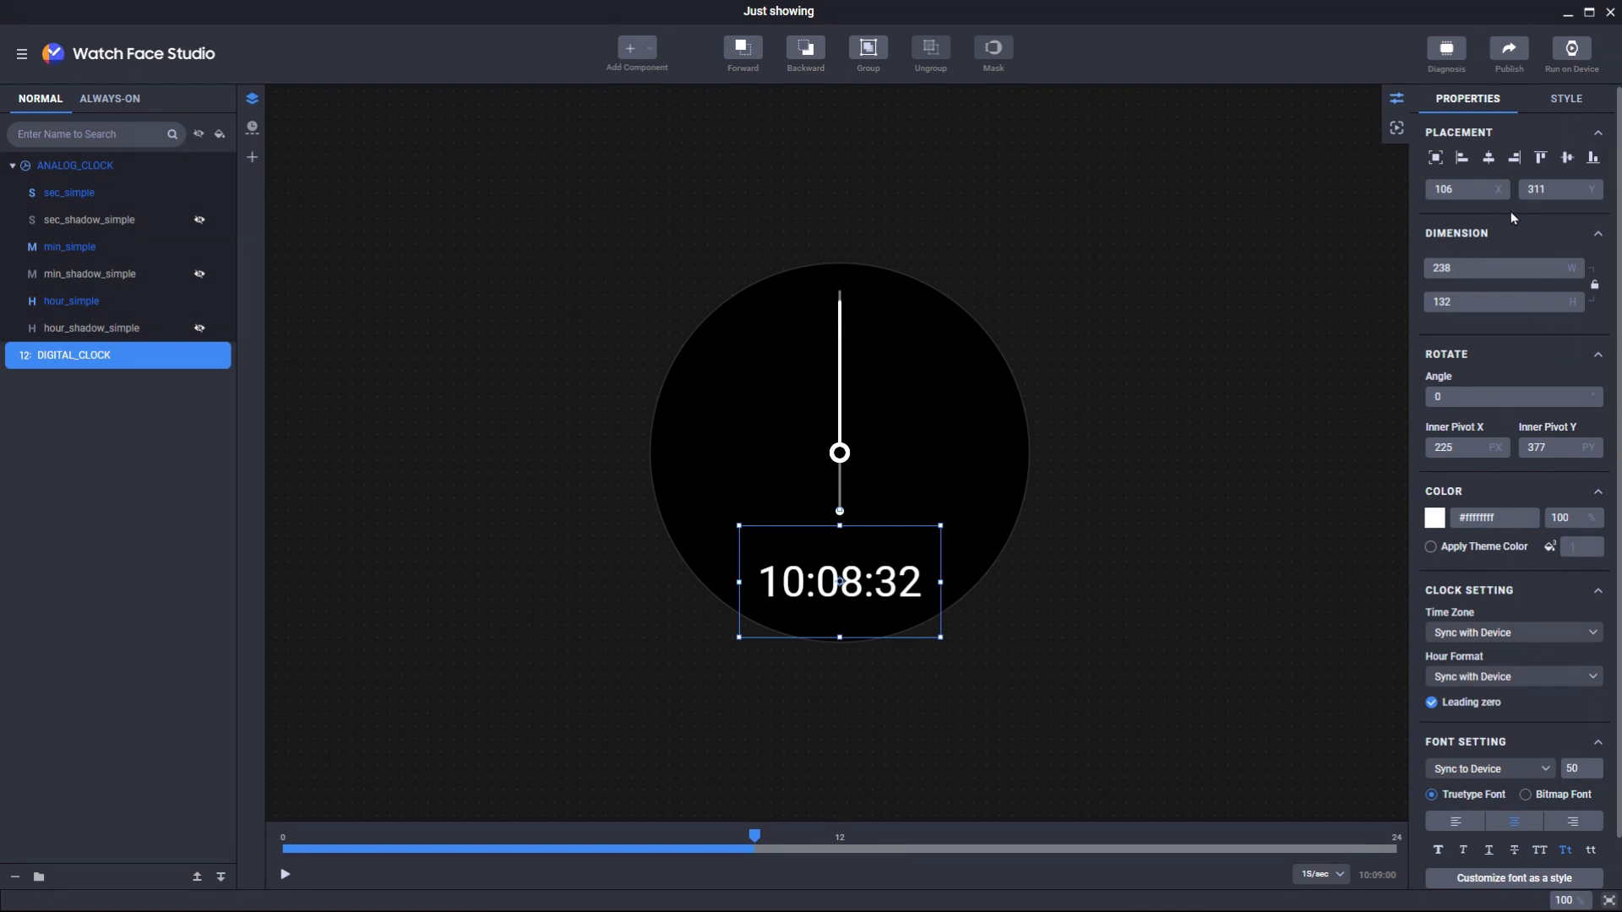
- Open the run preview with English(USA) as the preview language, showing the digital clock at 10:09:00
click(1397, 129)
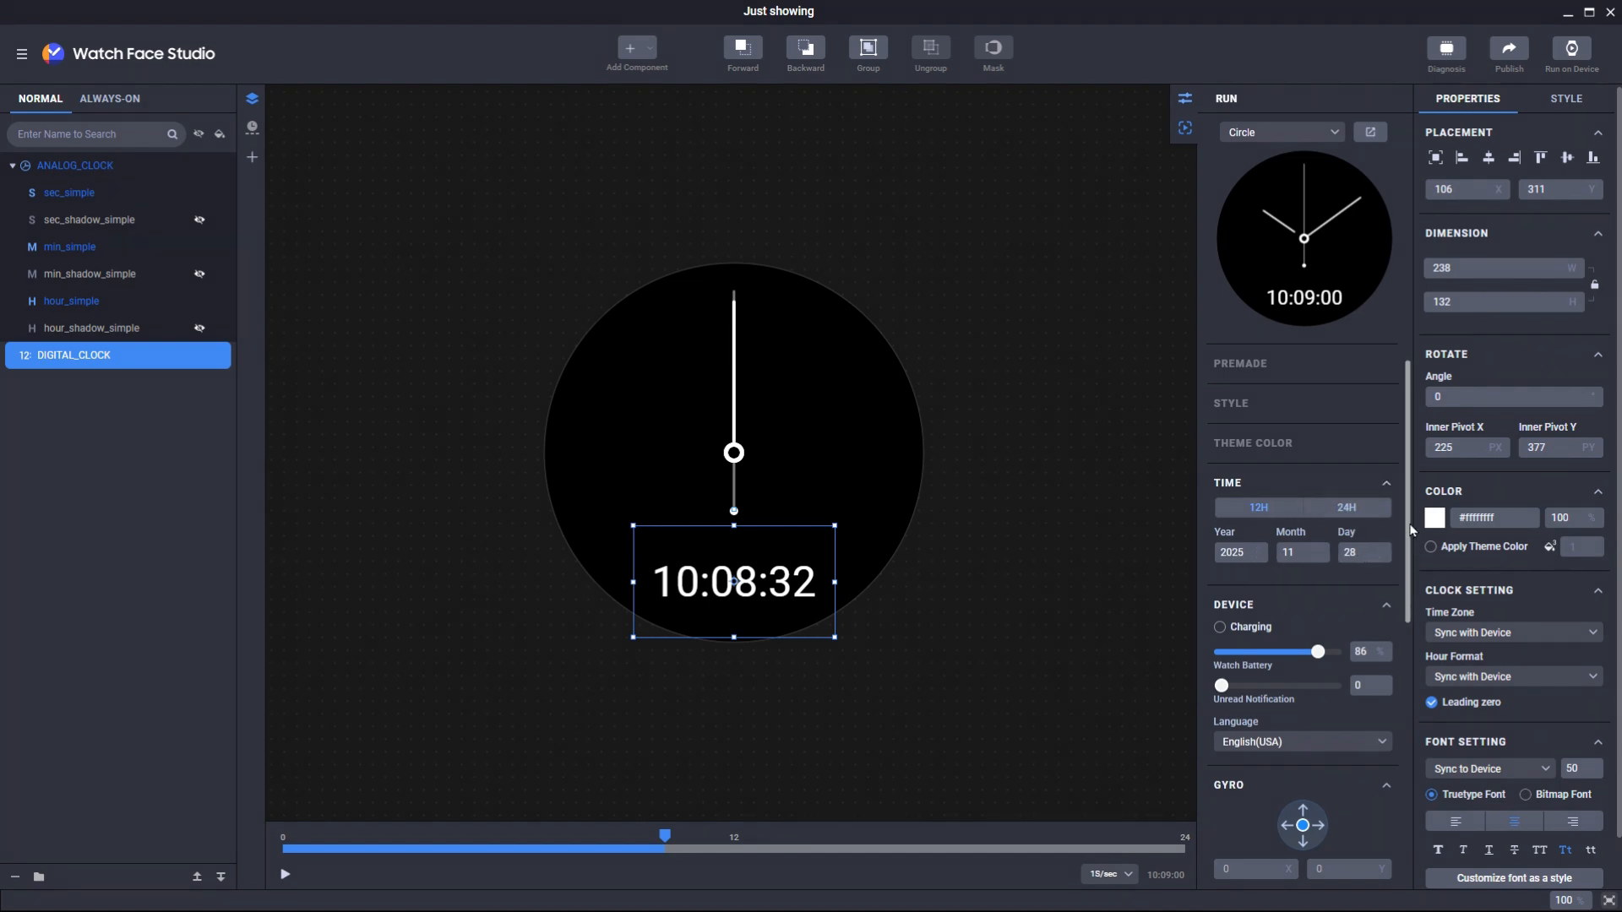
drag(1406, 544, 1406, 637)
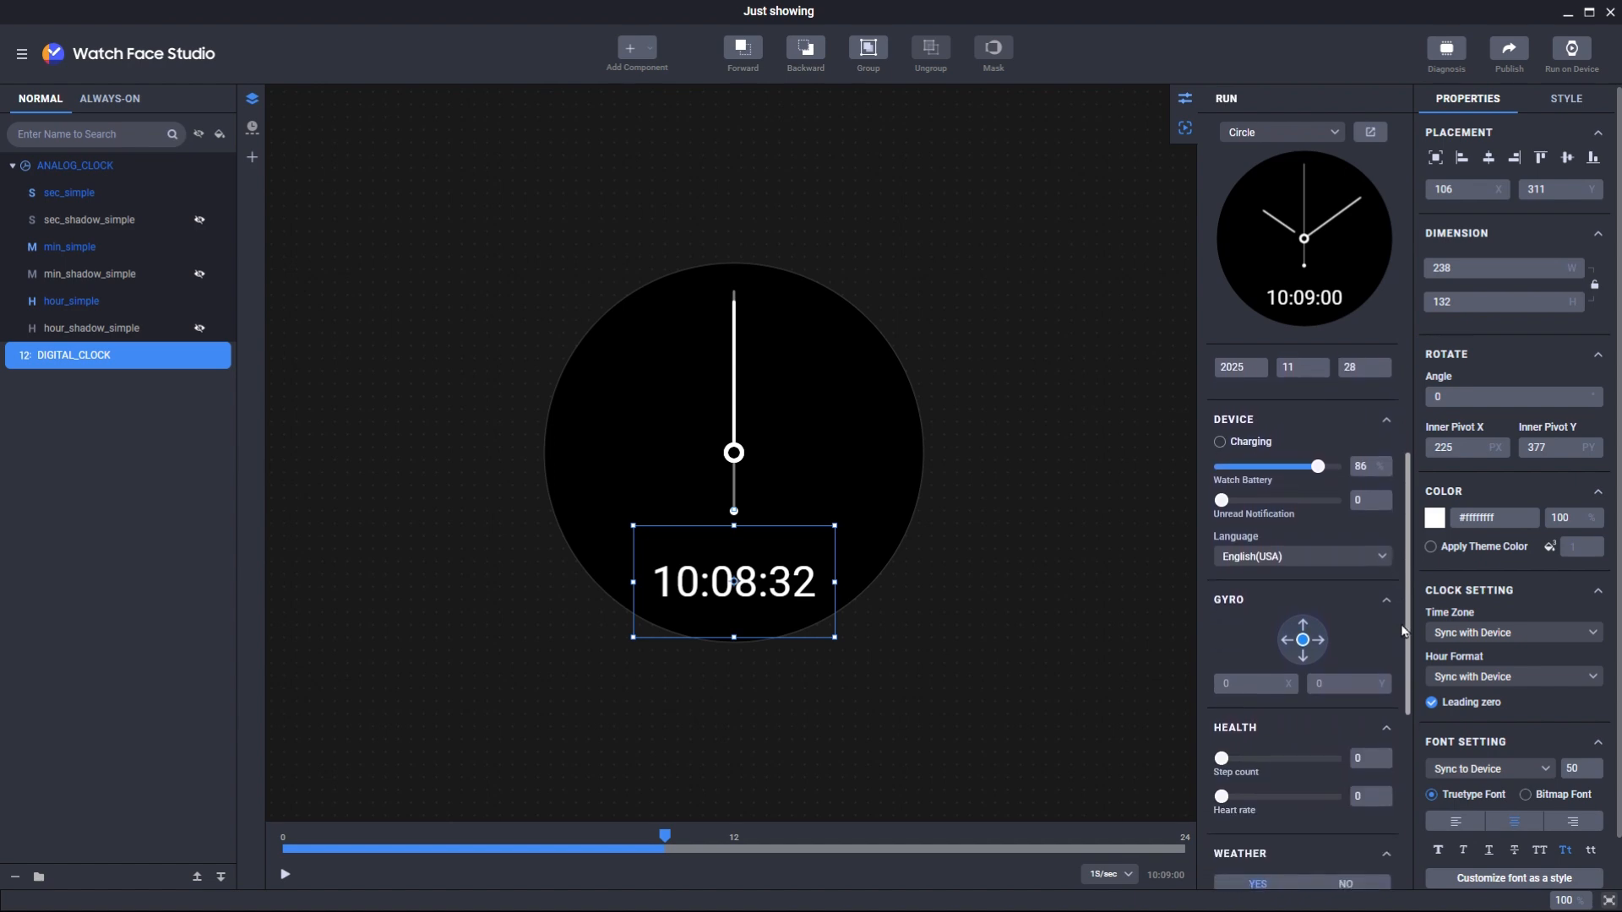
click(1342, 552)
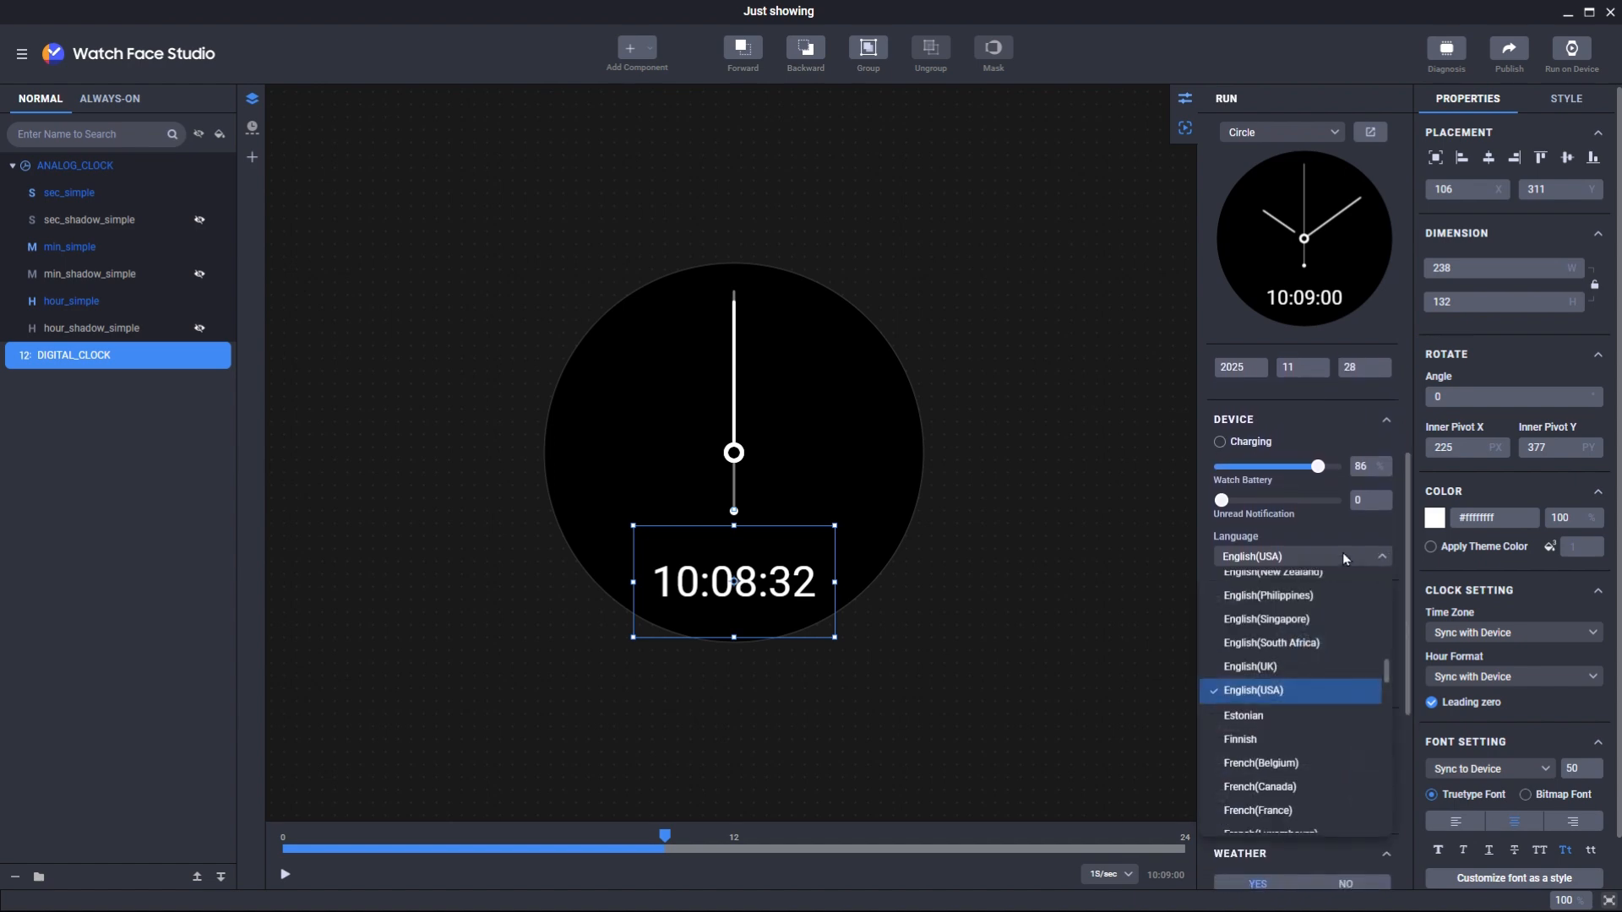
click(1342, 552)
mouse_move(1406, 630)
mouse_down()
mouse_move(1397, 794)
mouse_move(1386, 444)
mouse_up()
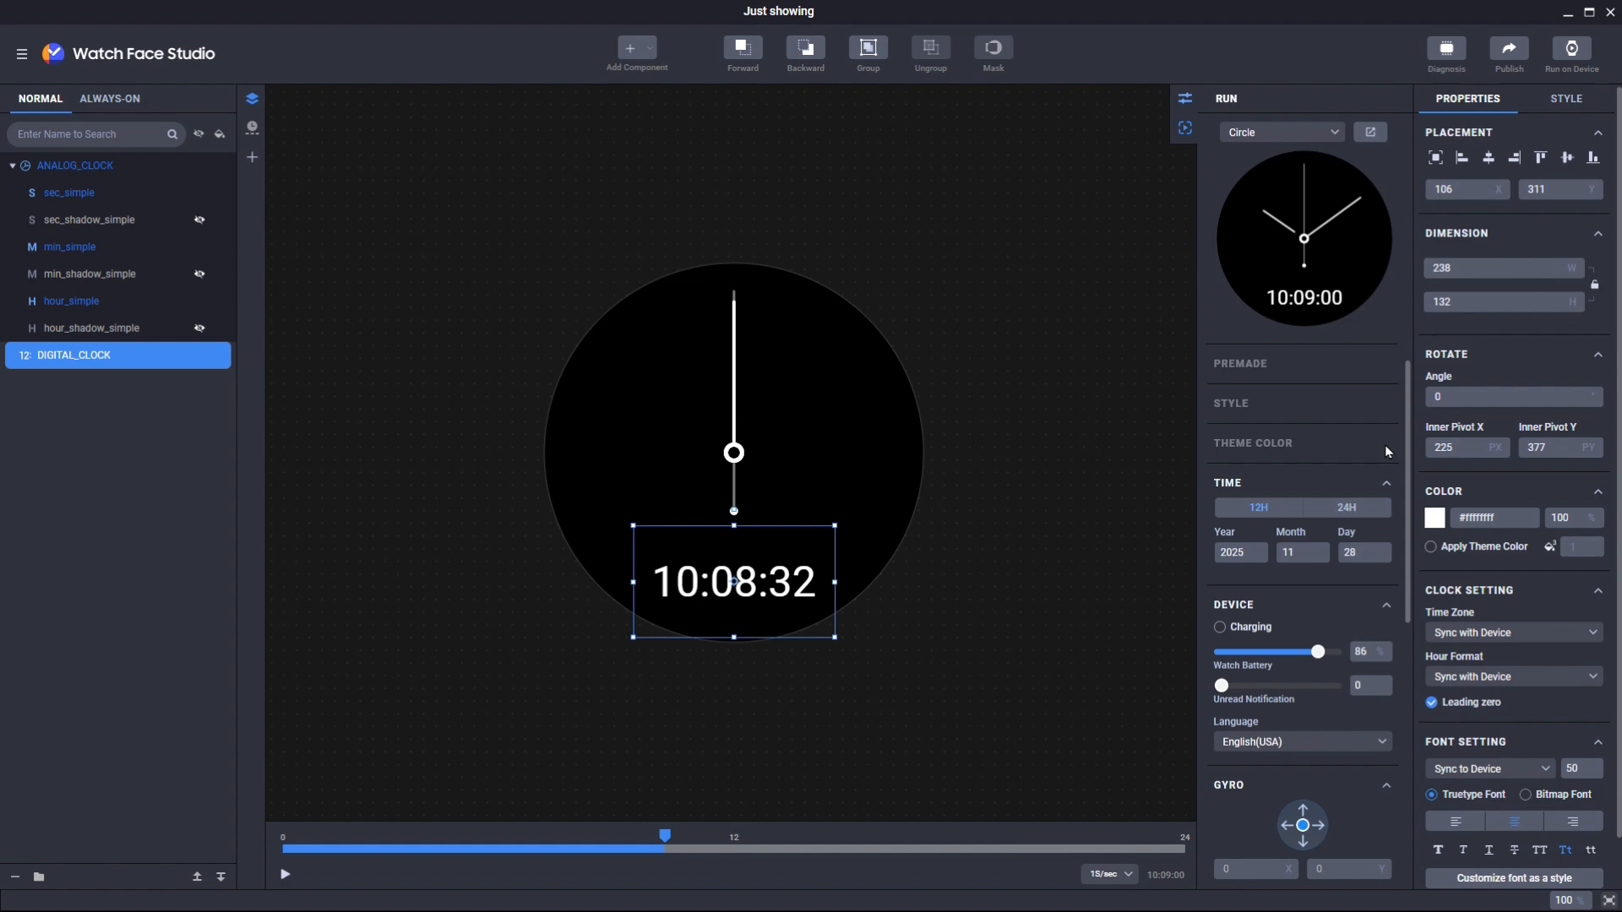
click(1370, 135)
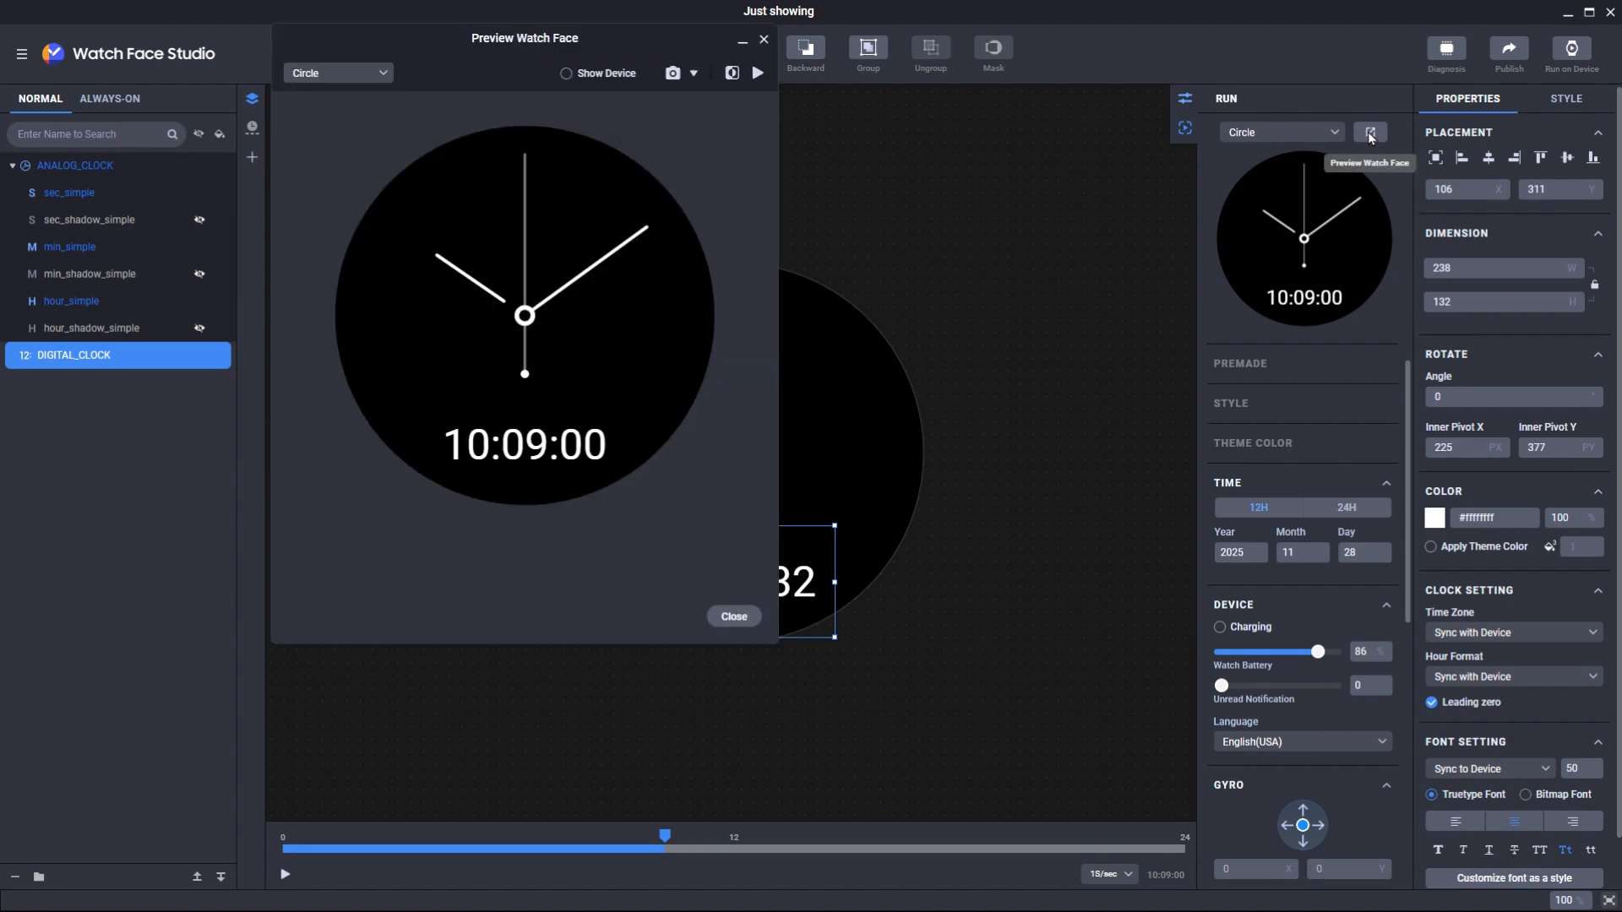
drag(544, 48, 592, 171)
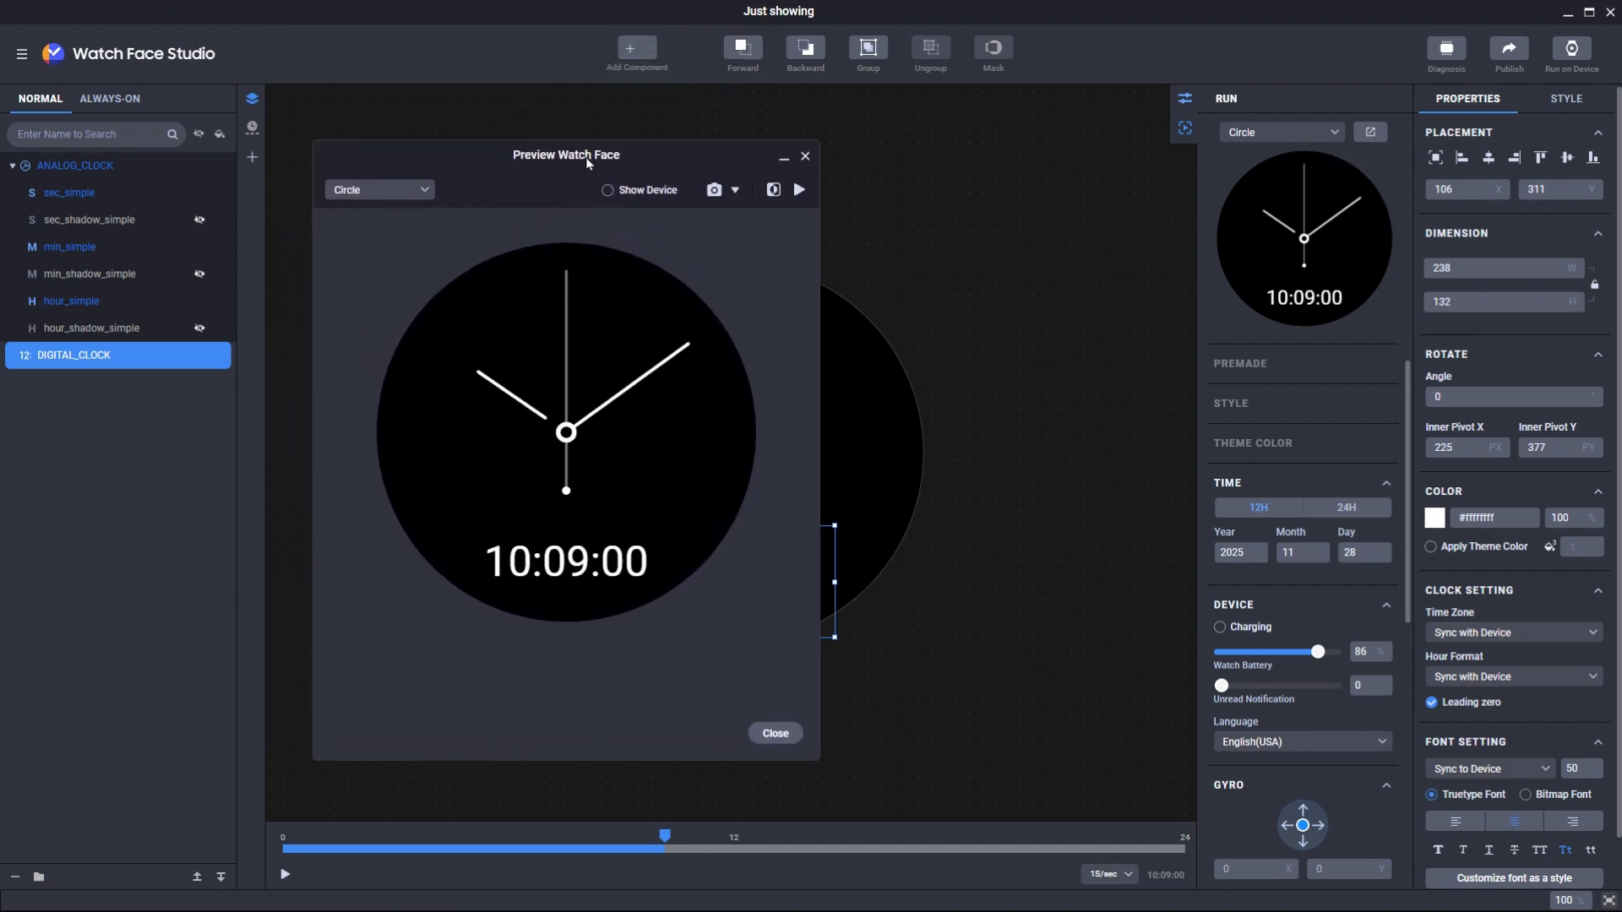
click(647, 193)
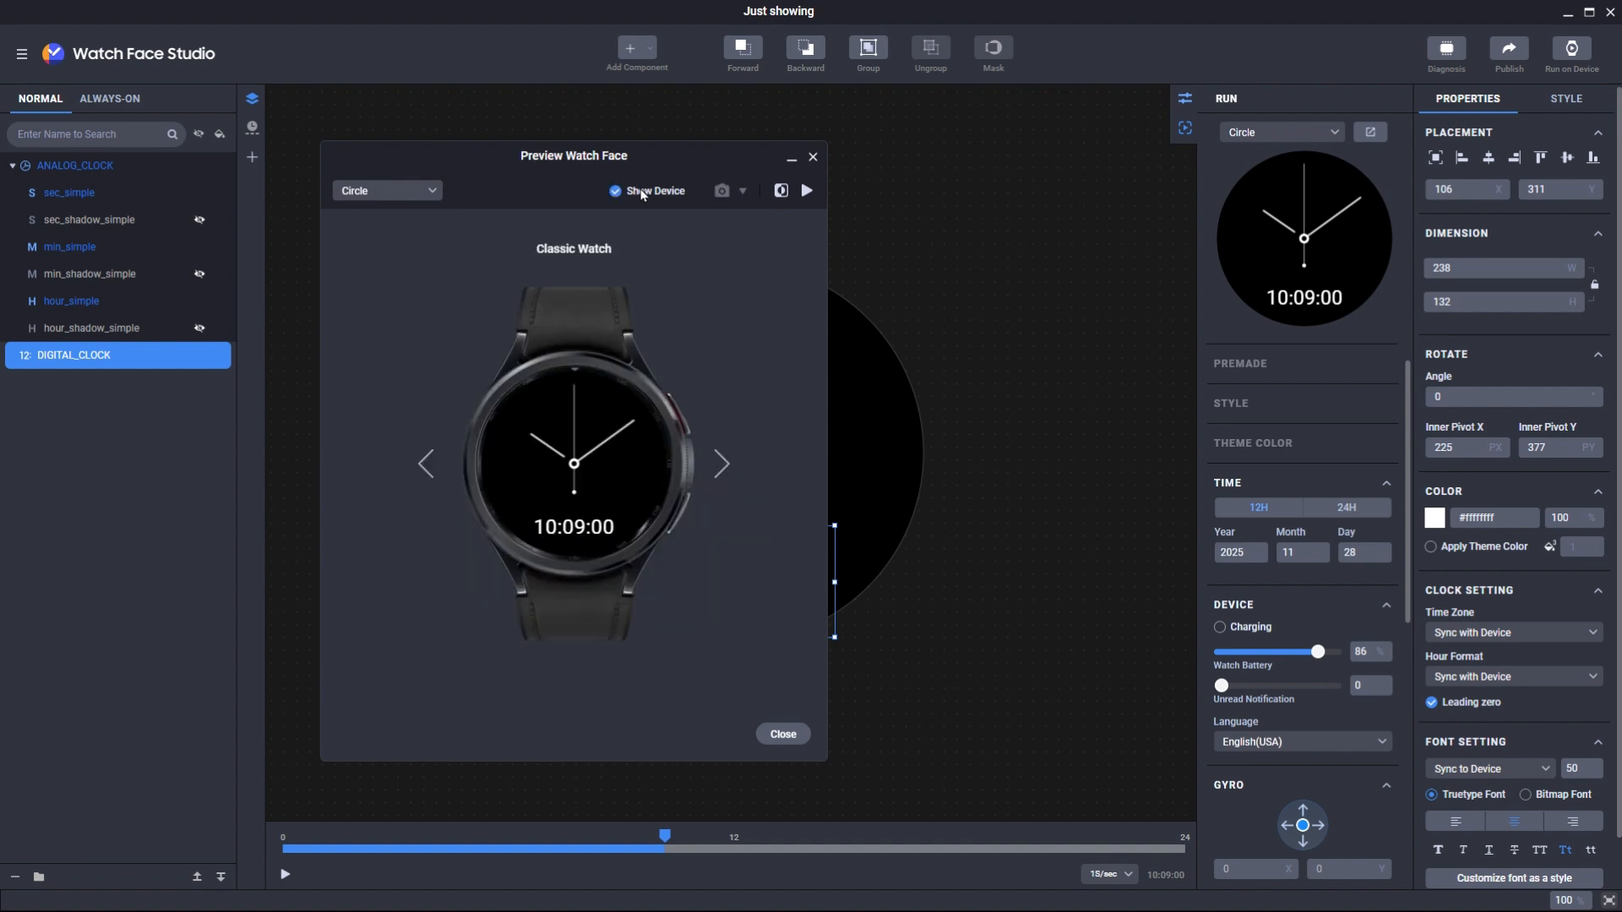
click(722, 463)
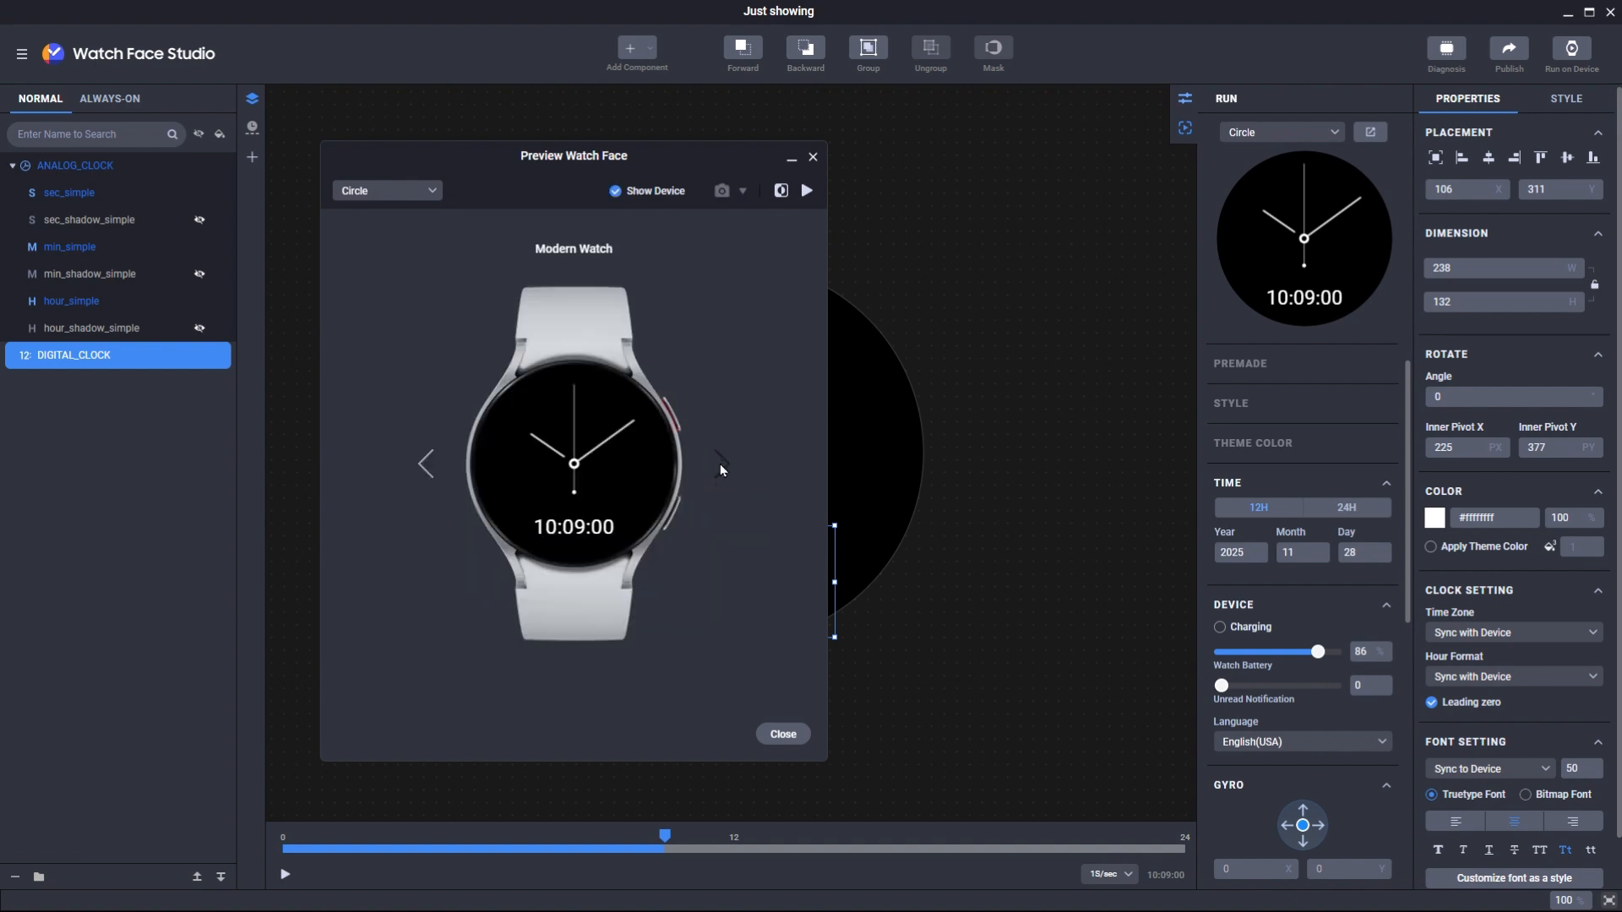
click(426, 465)
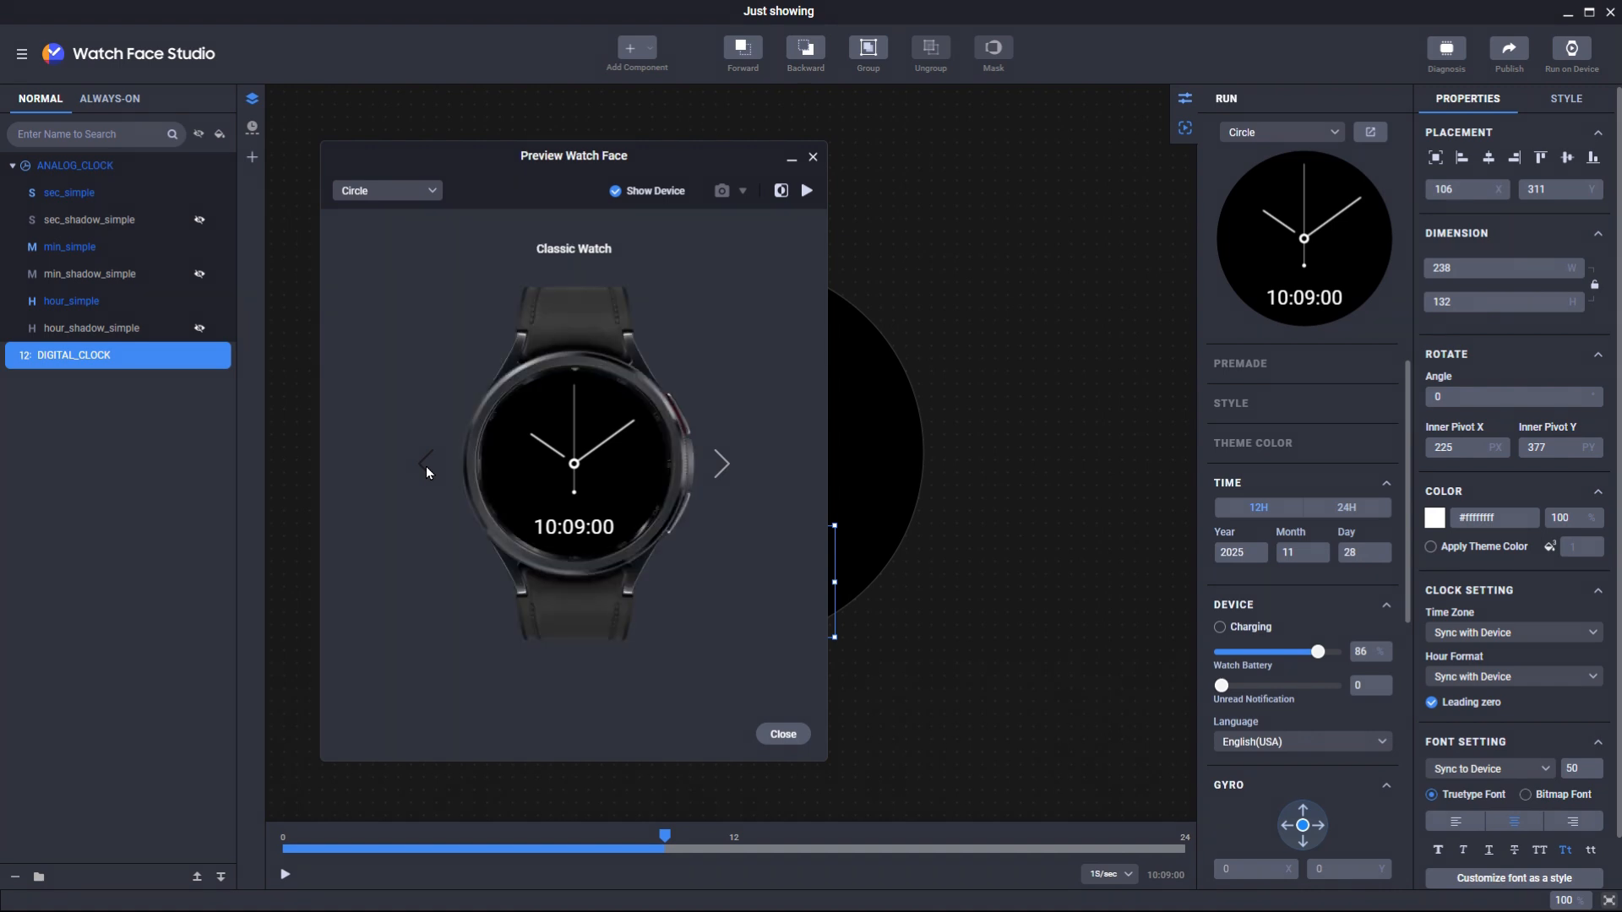
click(617, 192)
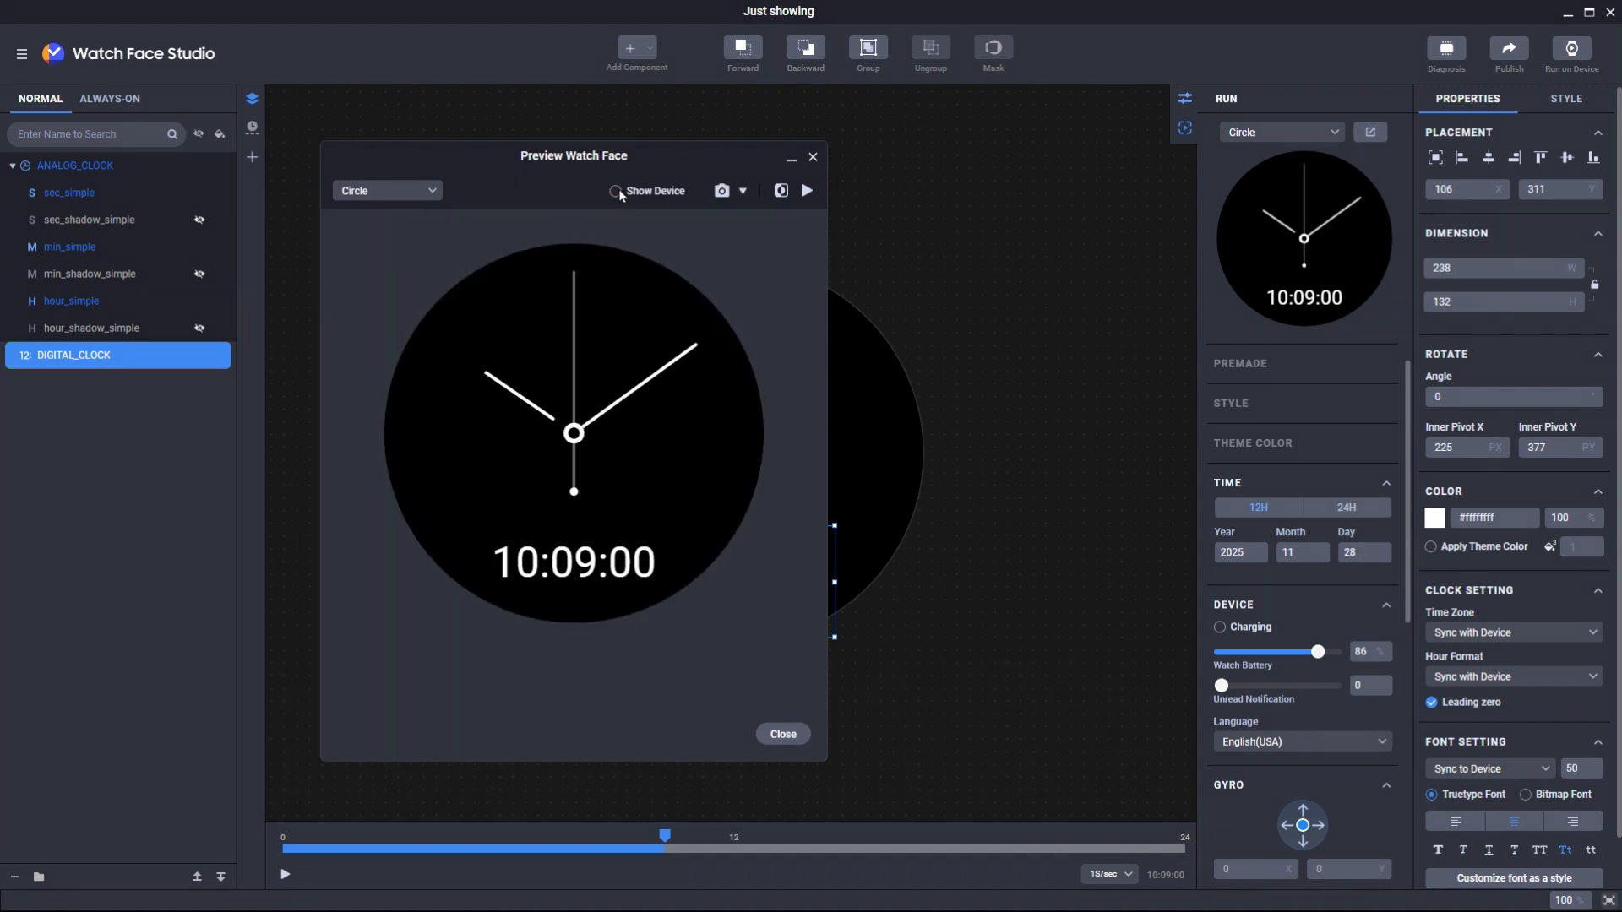
- Add Screenshot to the capture types and save a screenshot as Just showing_20251102_20233379.png
click(743, 192)
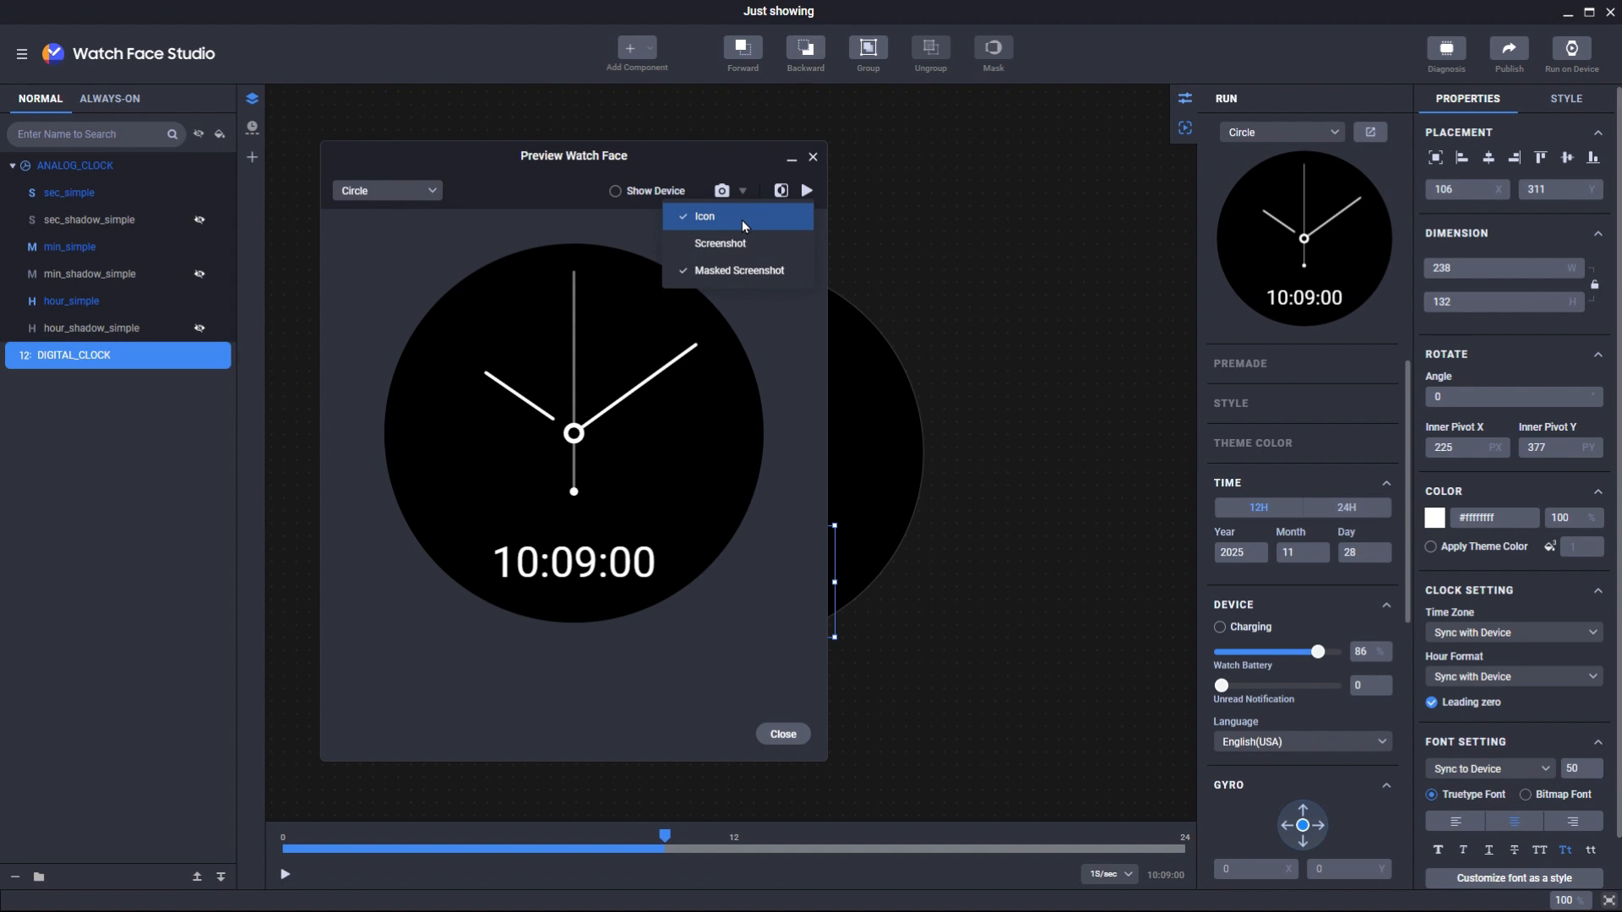
click(744, 245)
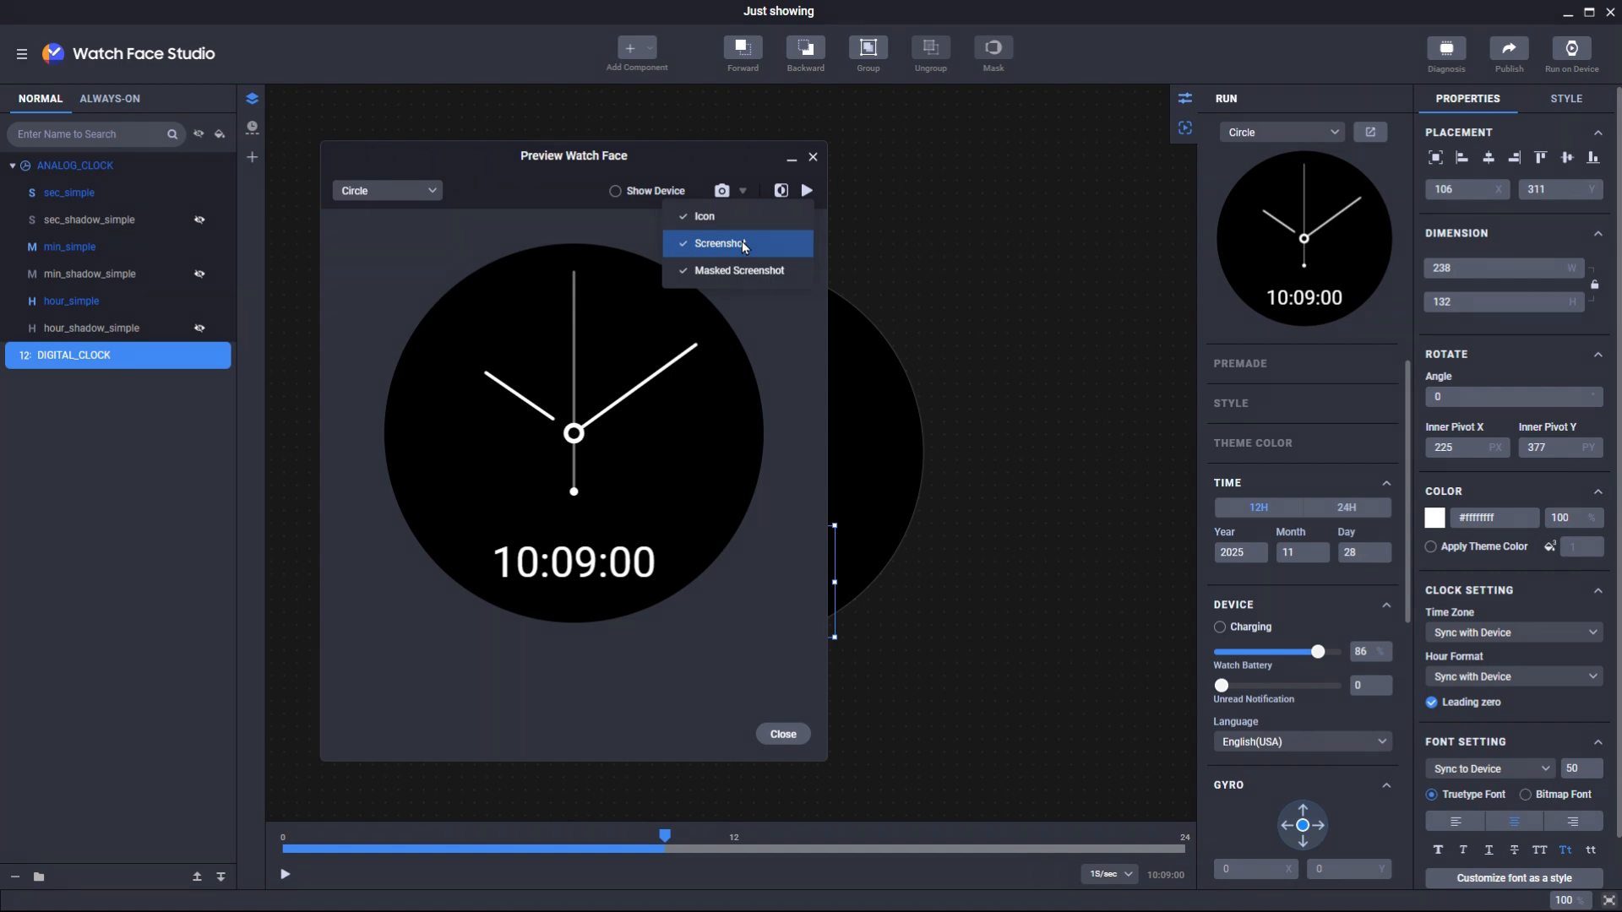
click(786, 312)
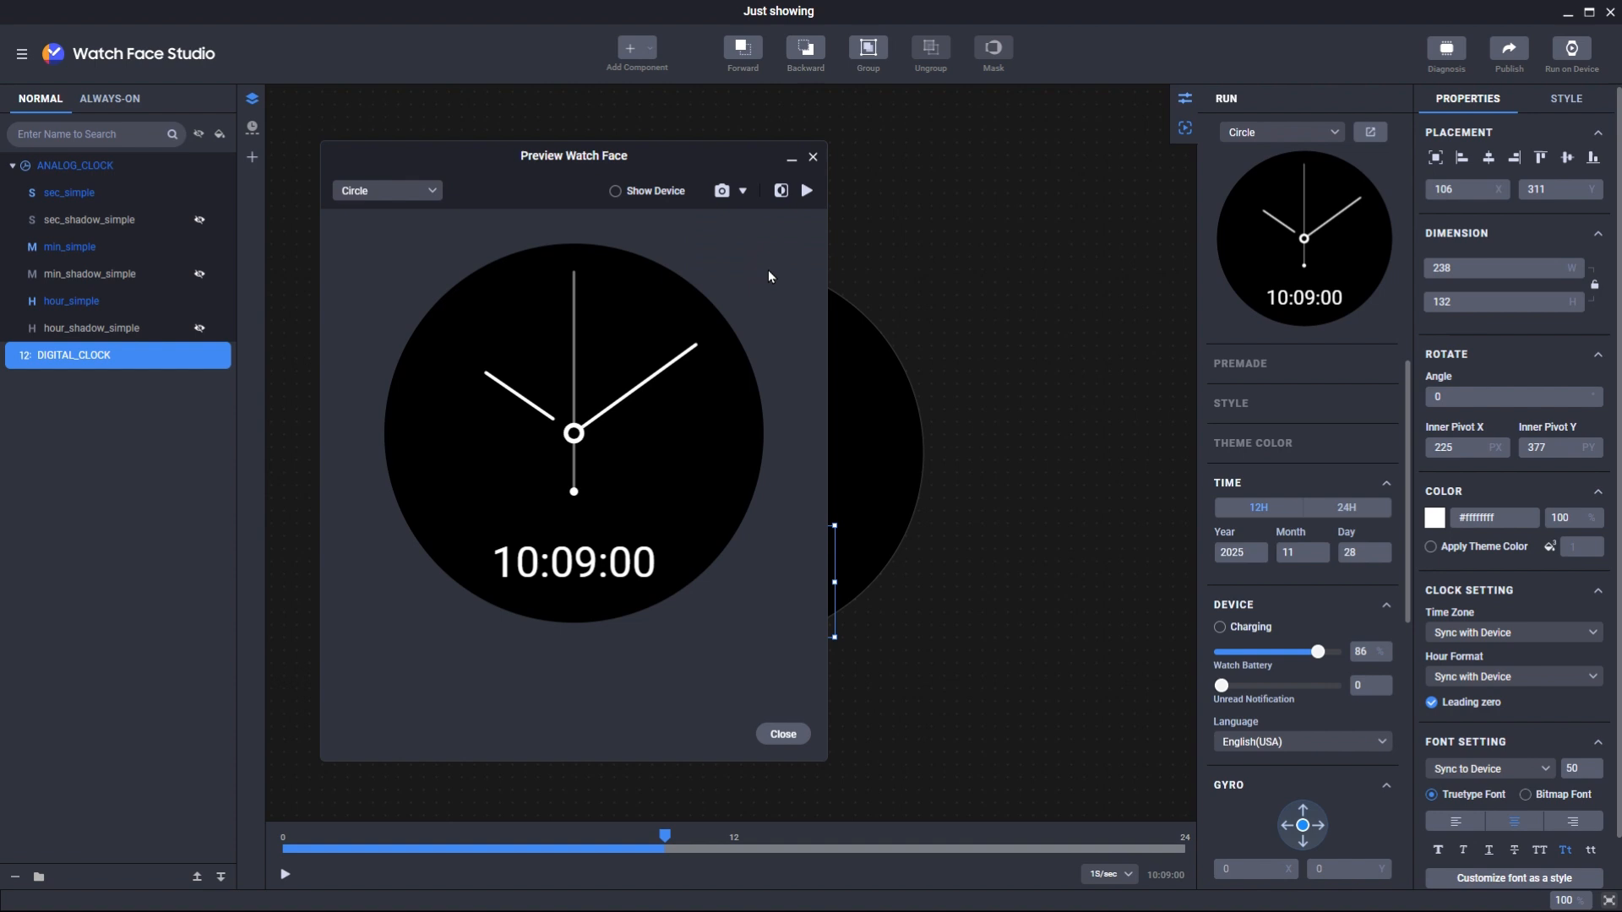
click(722, 194)
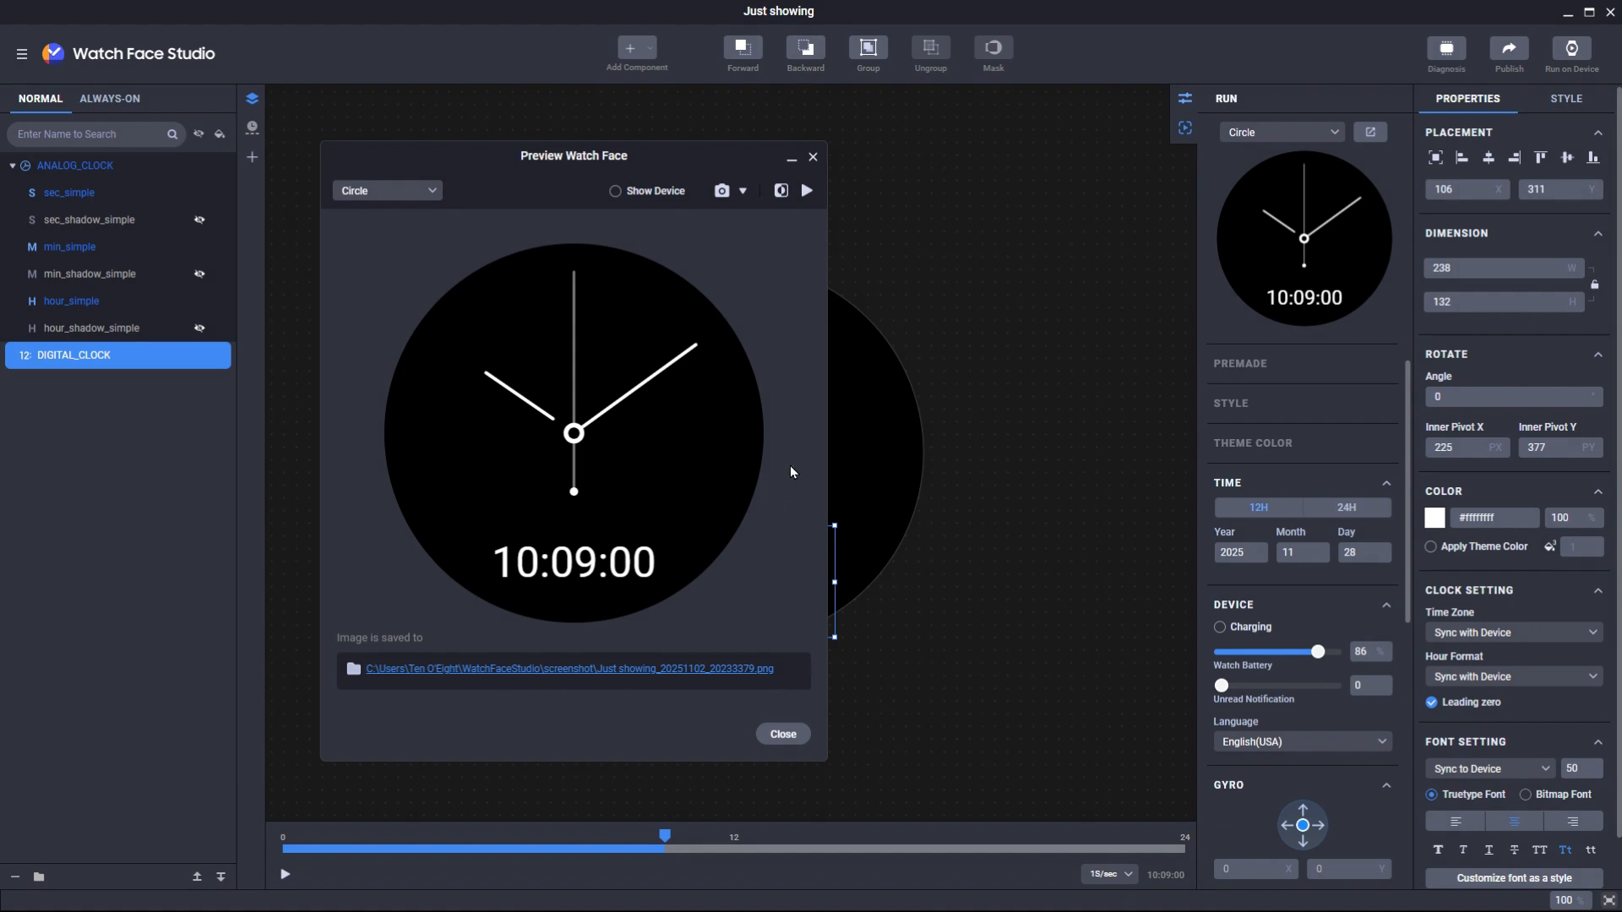
click(782, 192)
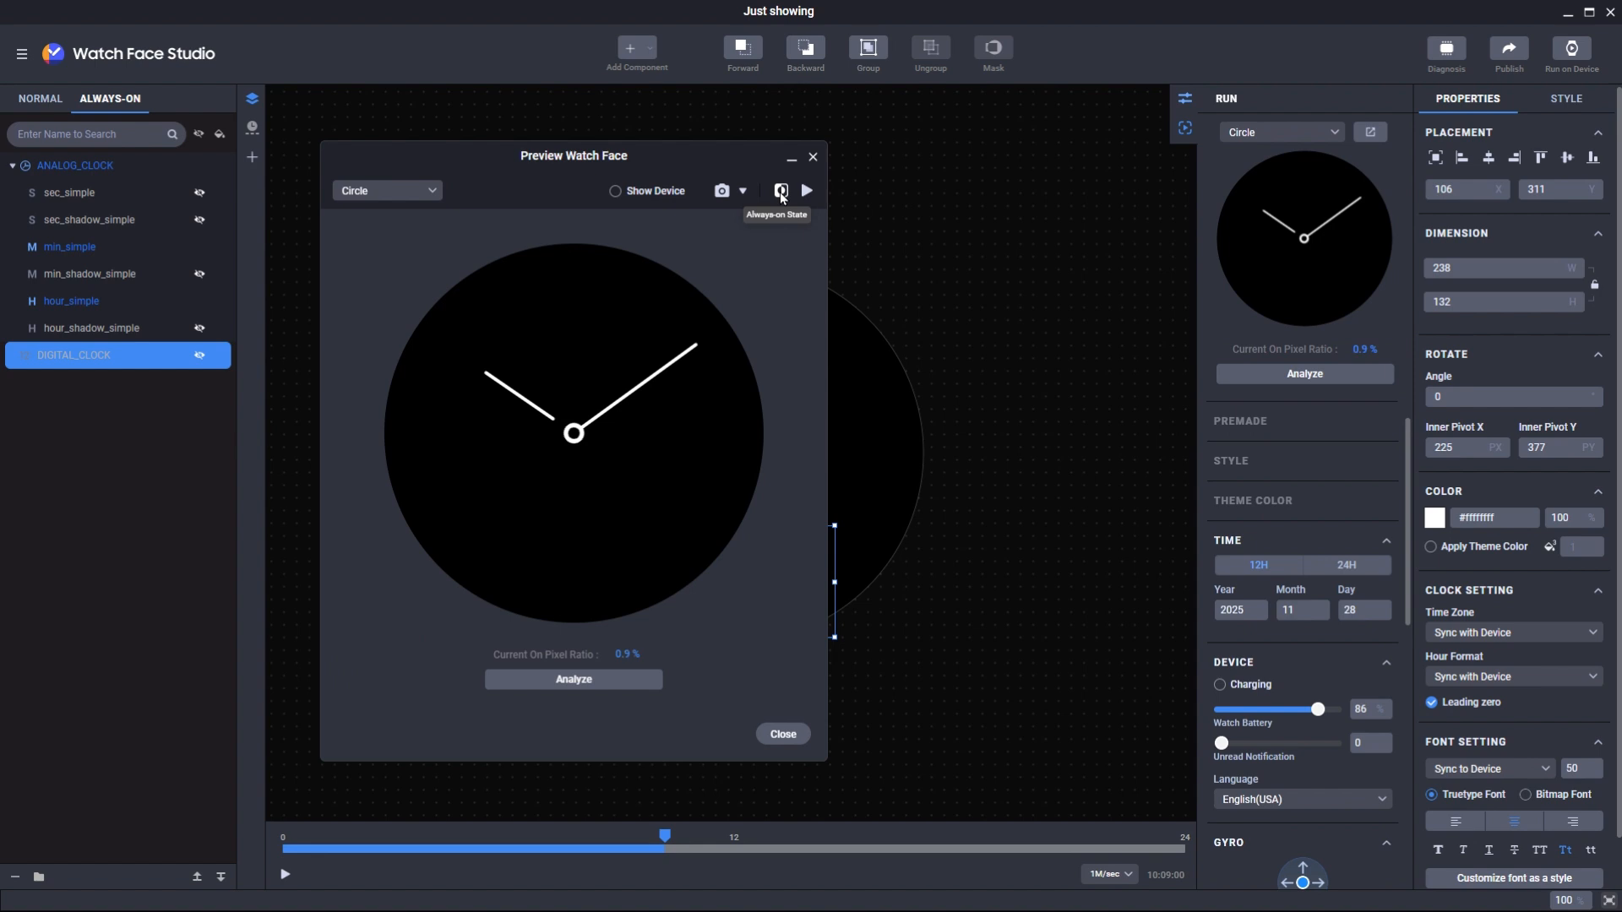
click(781, 193)
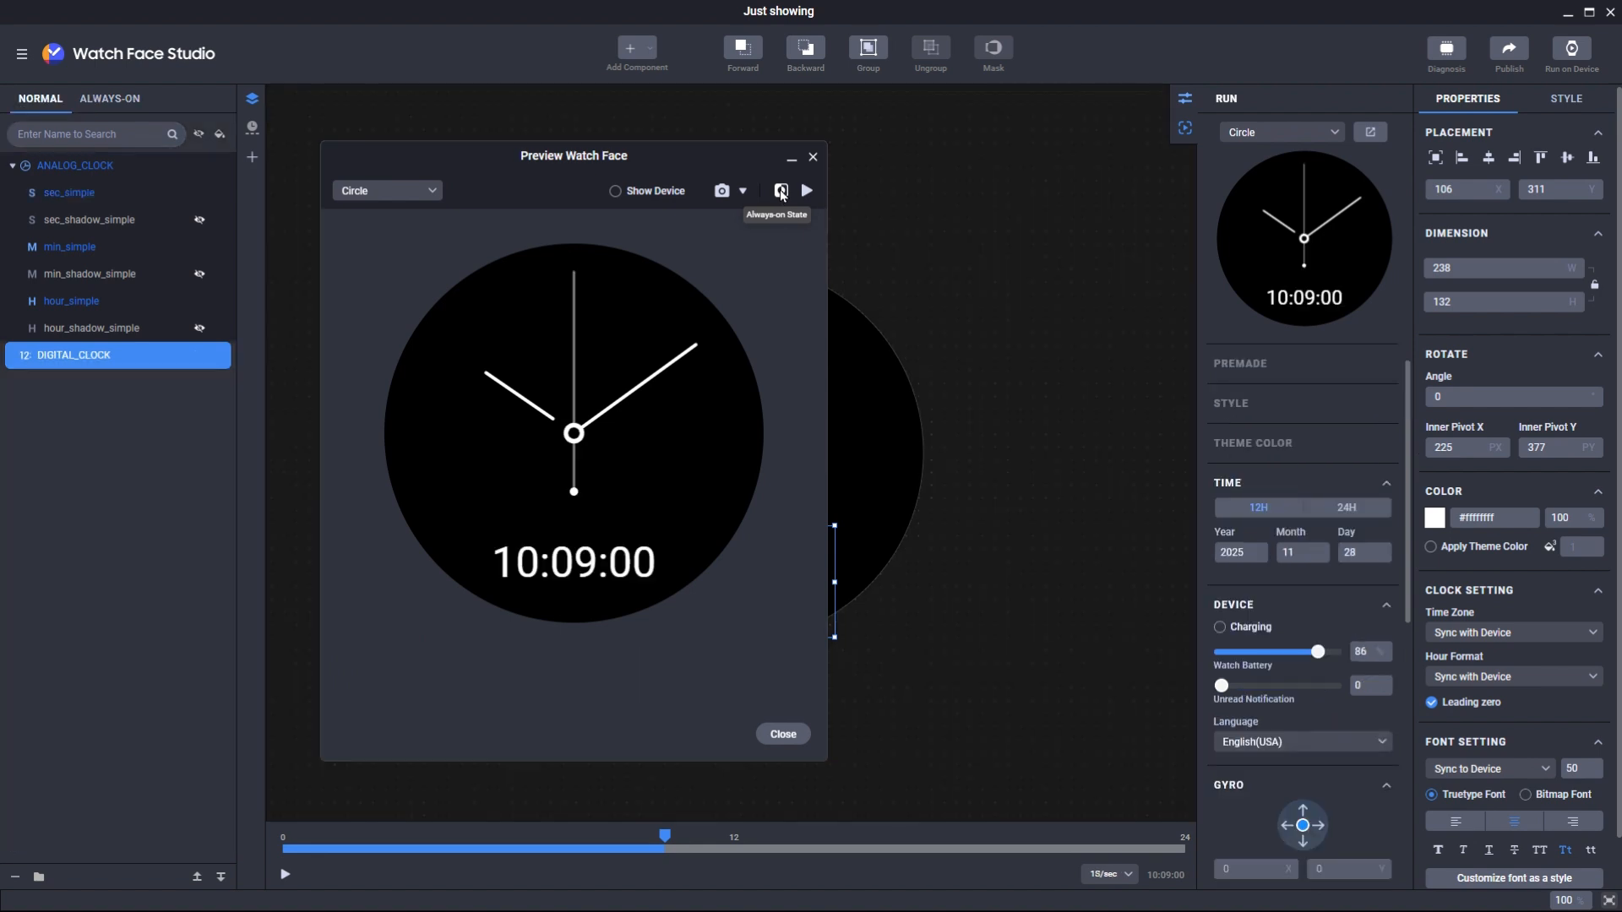
click(781, 192)
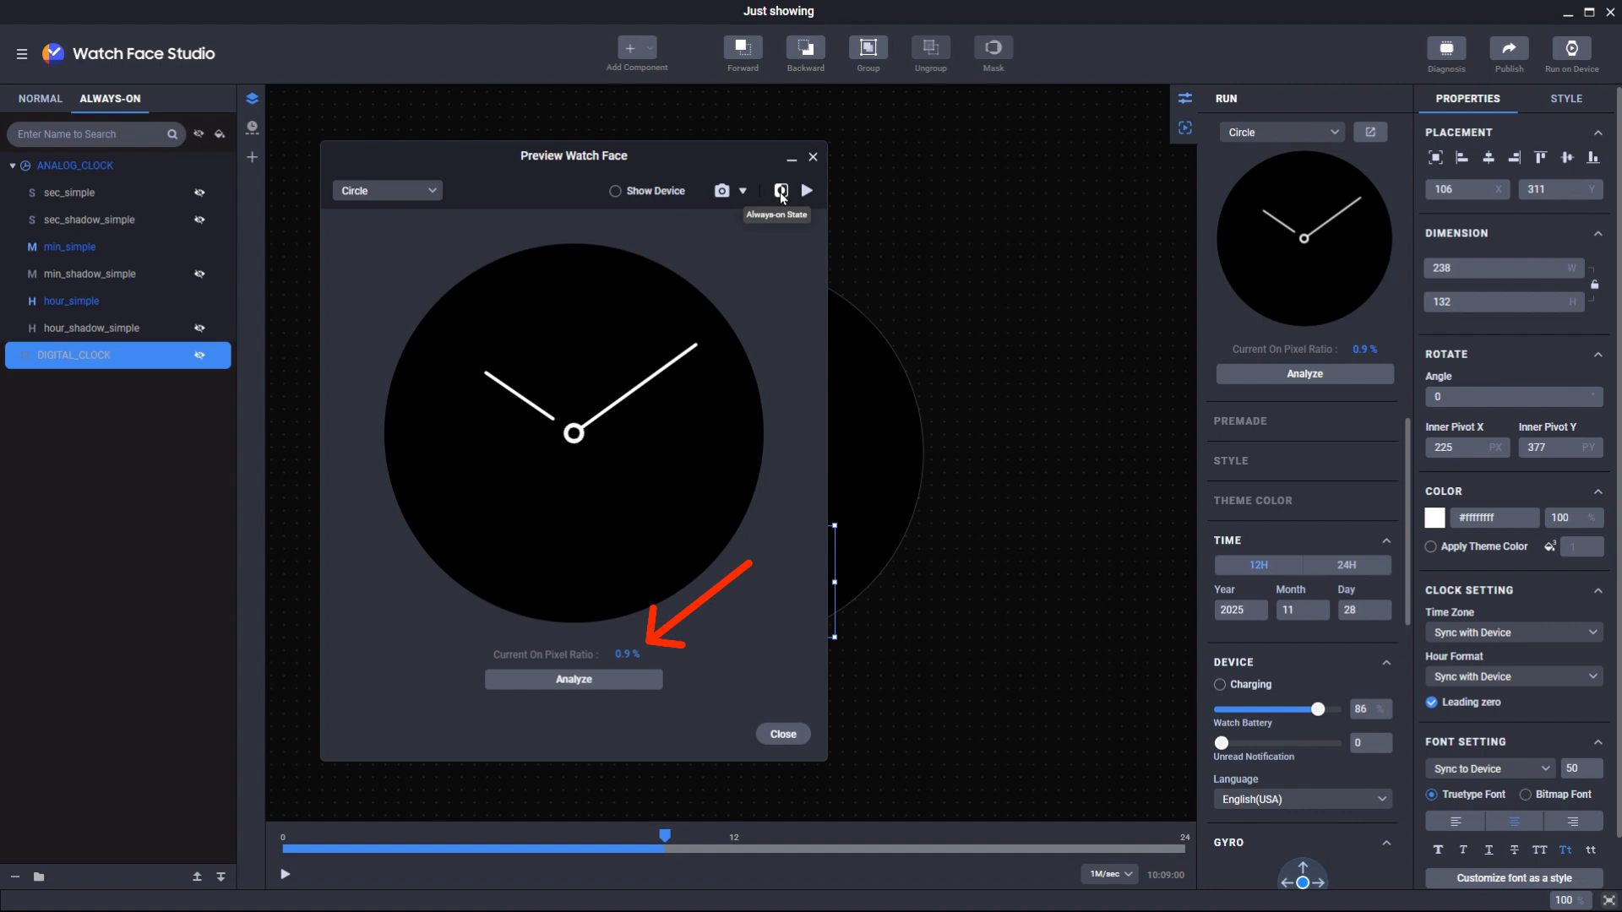
click(782, 193)
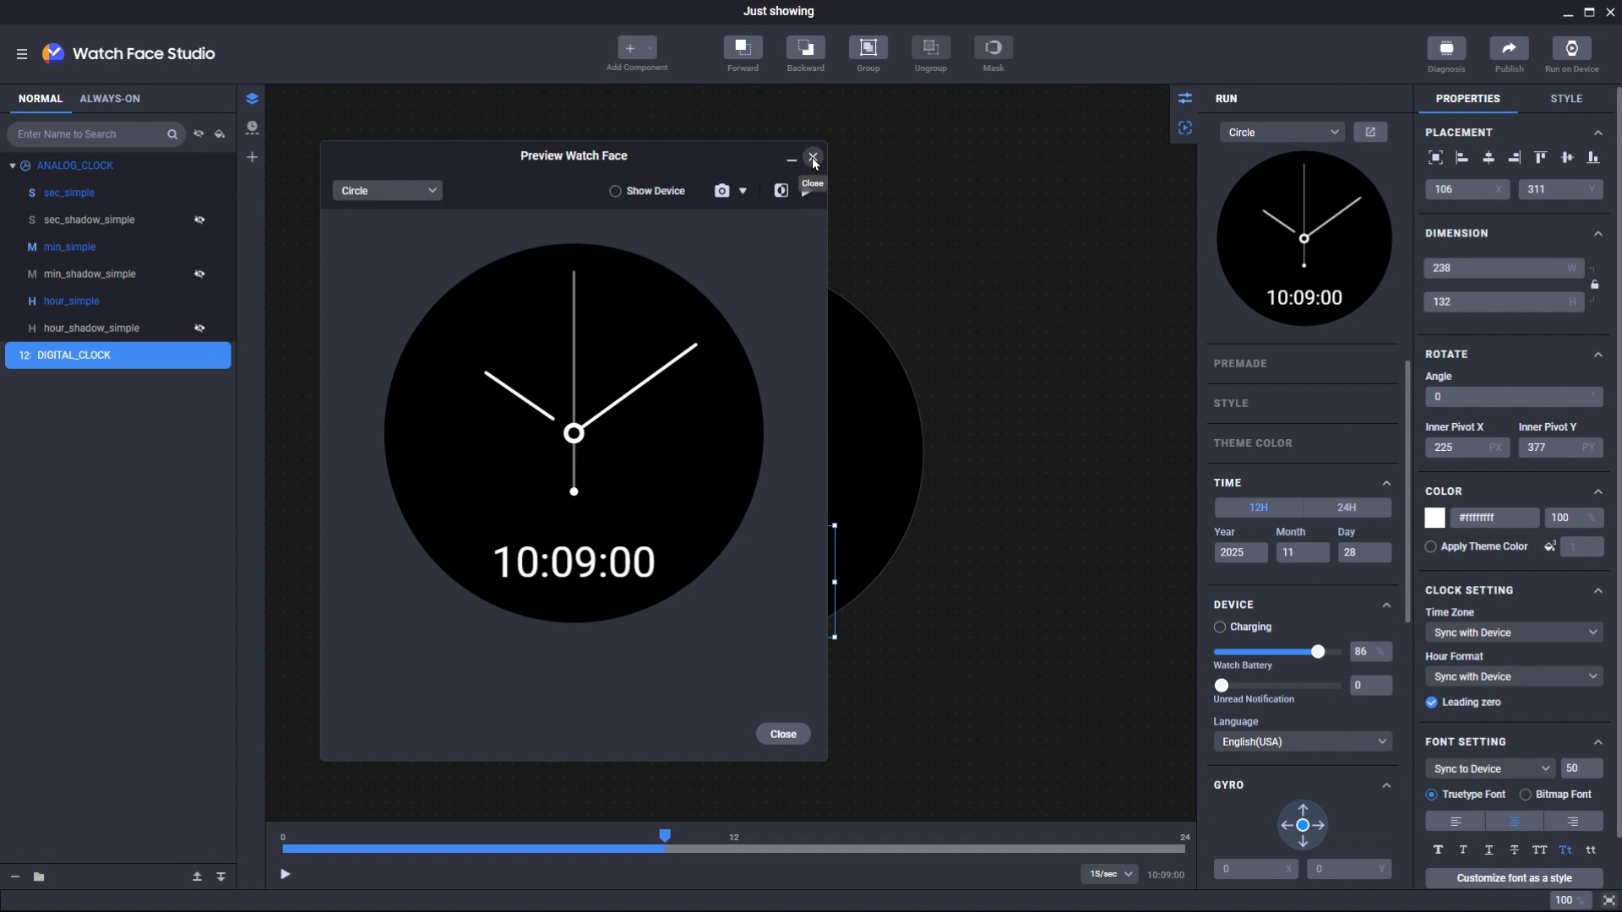
- Close the preview, play and scrub the simulated time, then pause it at 03:06:27
click(813, 160)
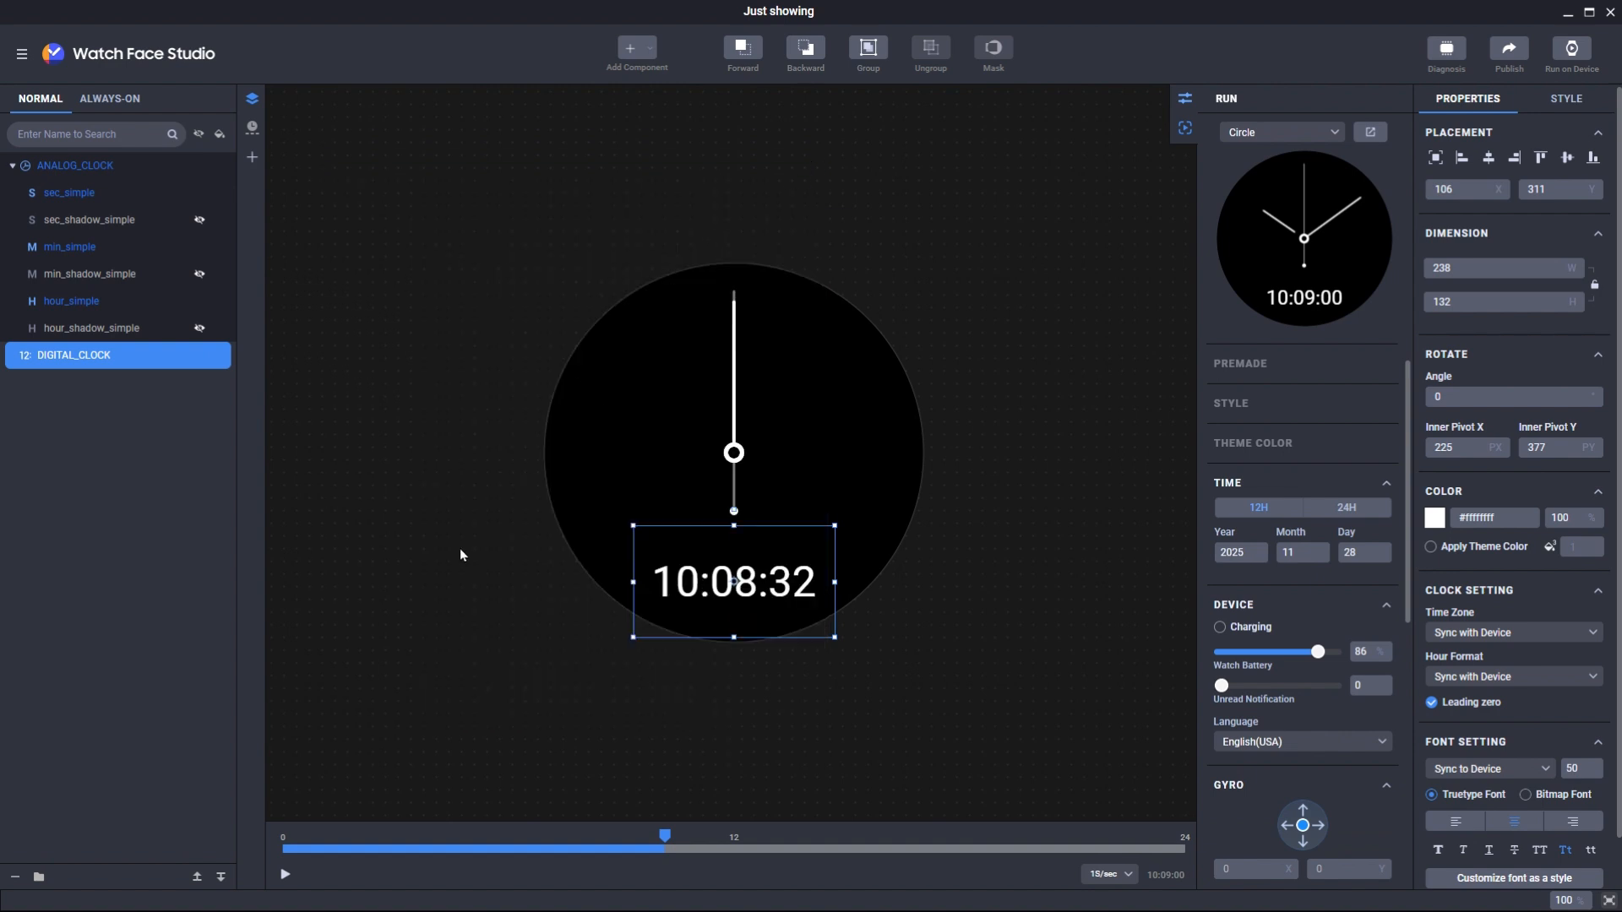
click(285, 875)
drag(664, 838, 850, 827)
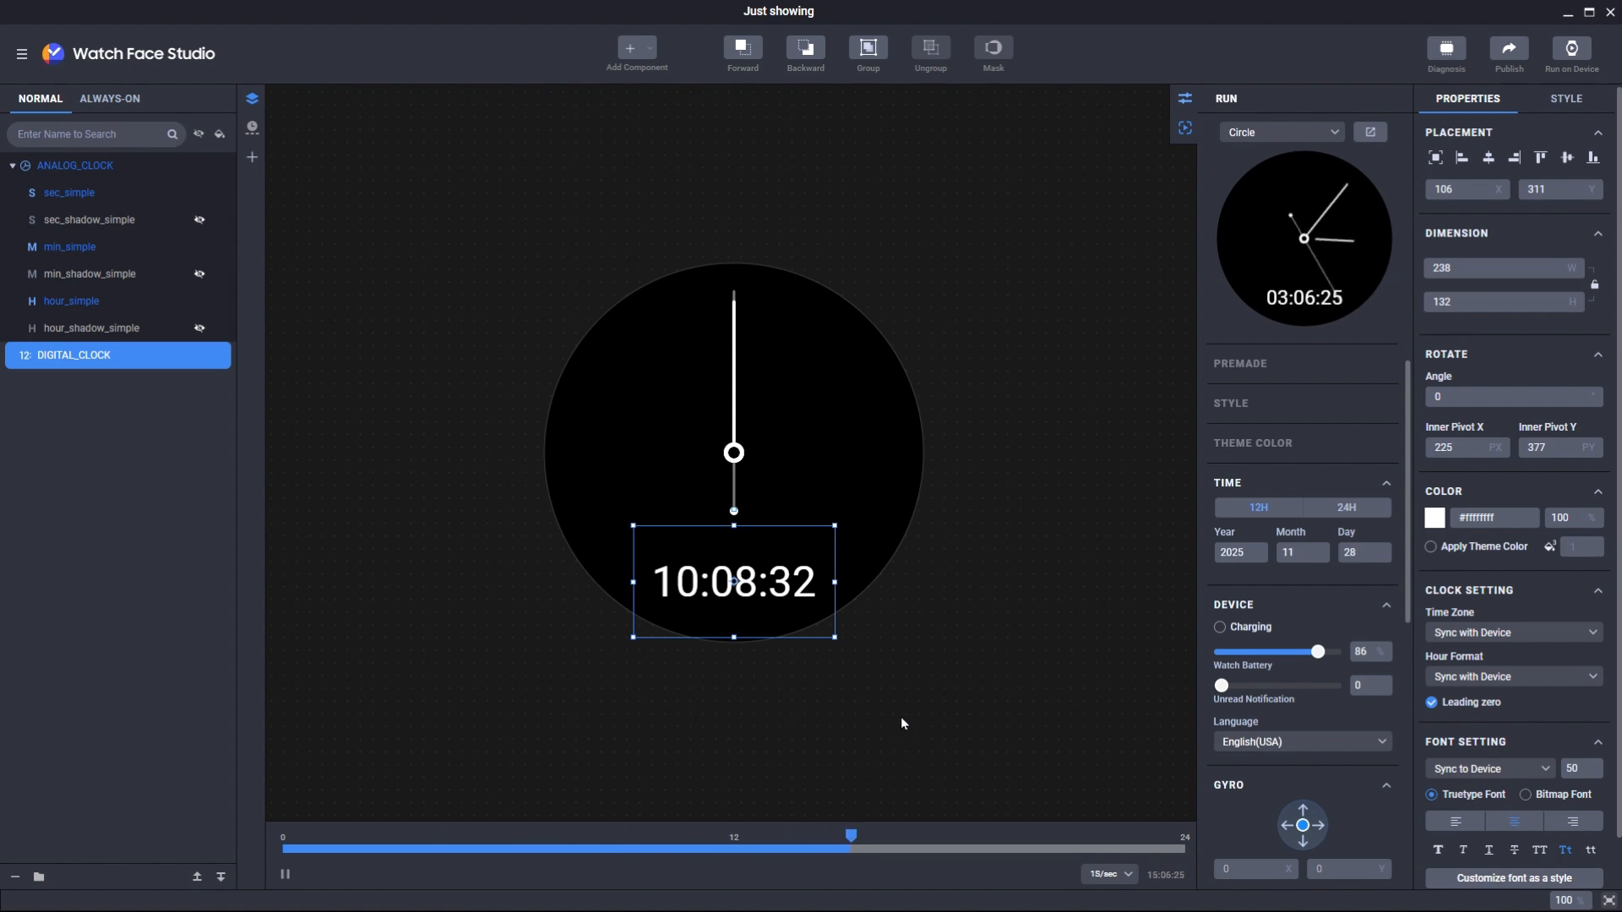
click(285, 874)
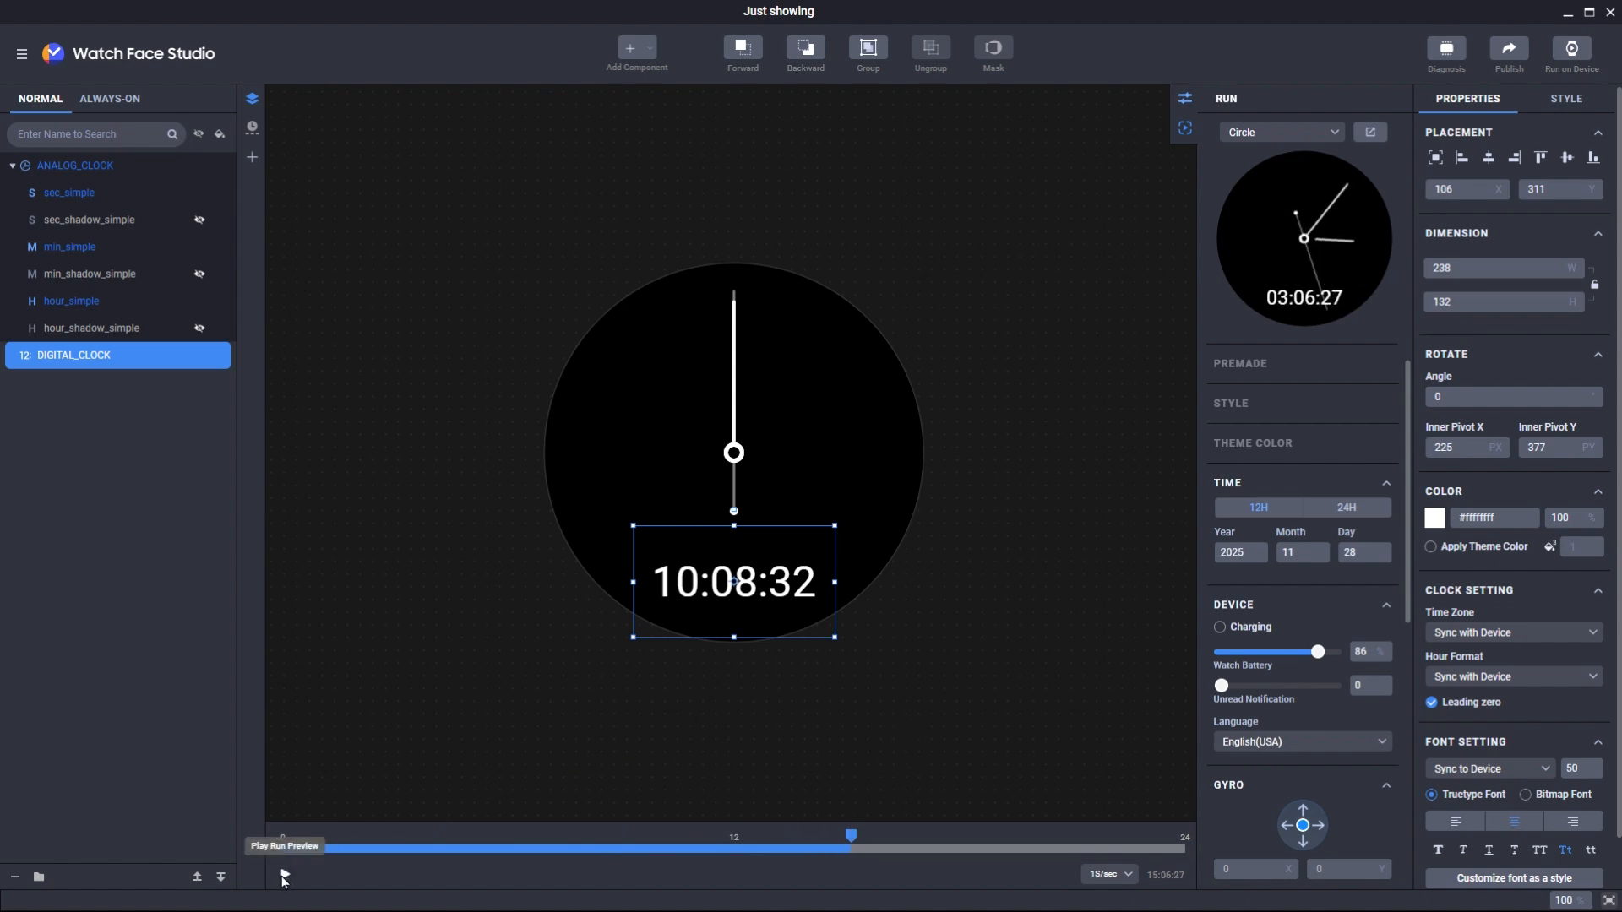
click(1167, 881)
click(1193, 881)
- Set the simulated time to 10:08:45
key(BackSpace)
key(BackSpace)
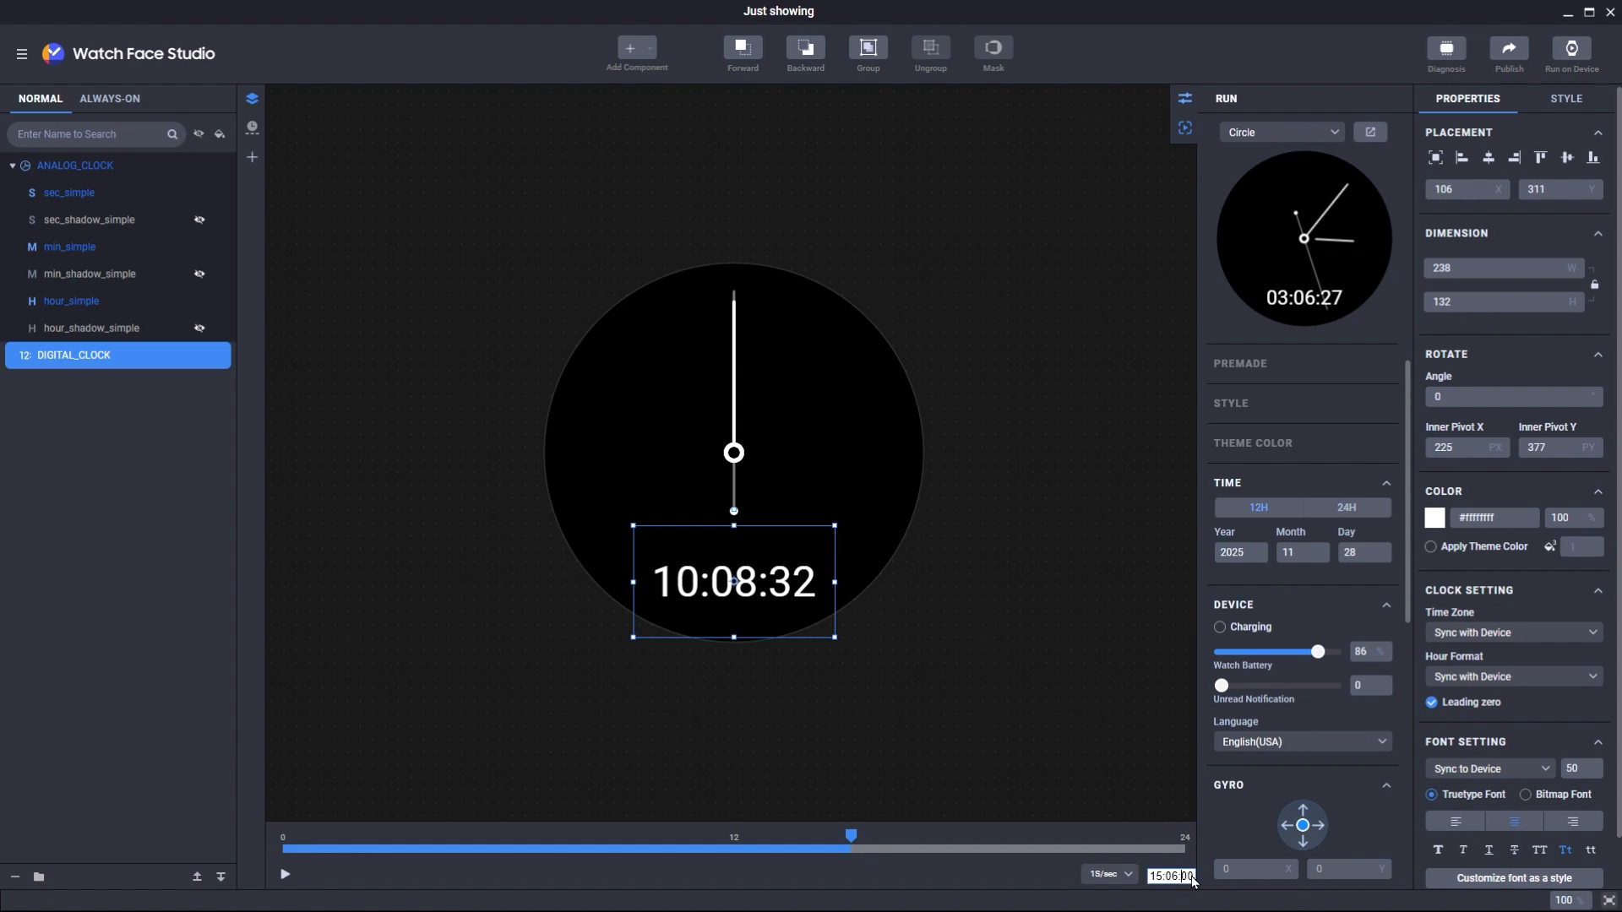
key(BackSpace)
key(BackSpace)
key(BackSpace)
key(BackSpace)
text(845)
key(Return)
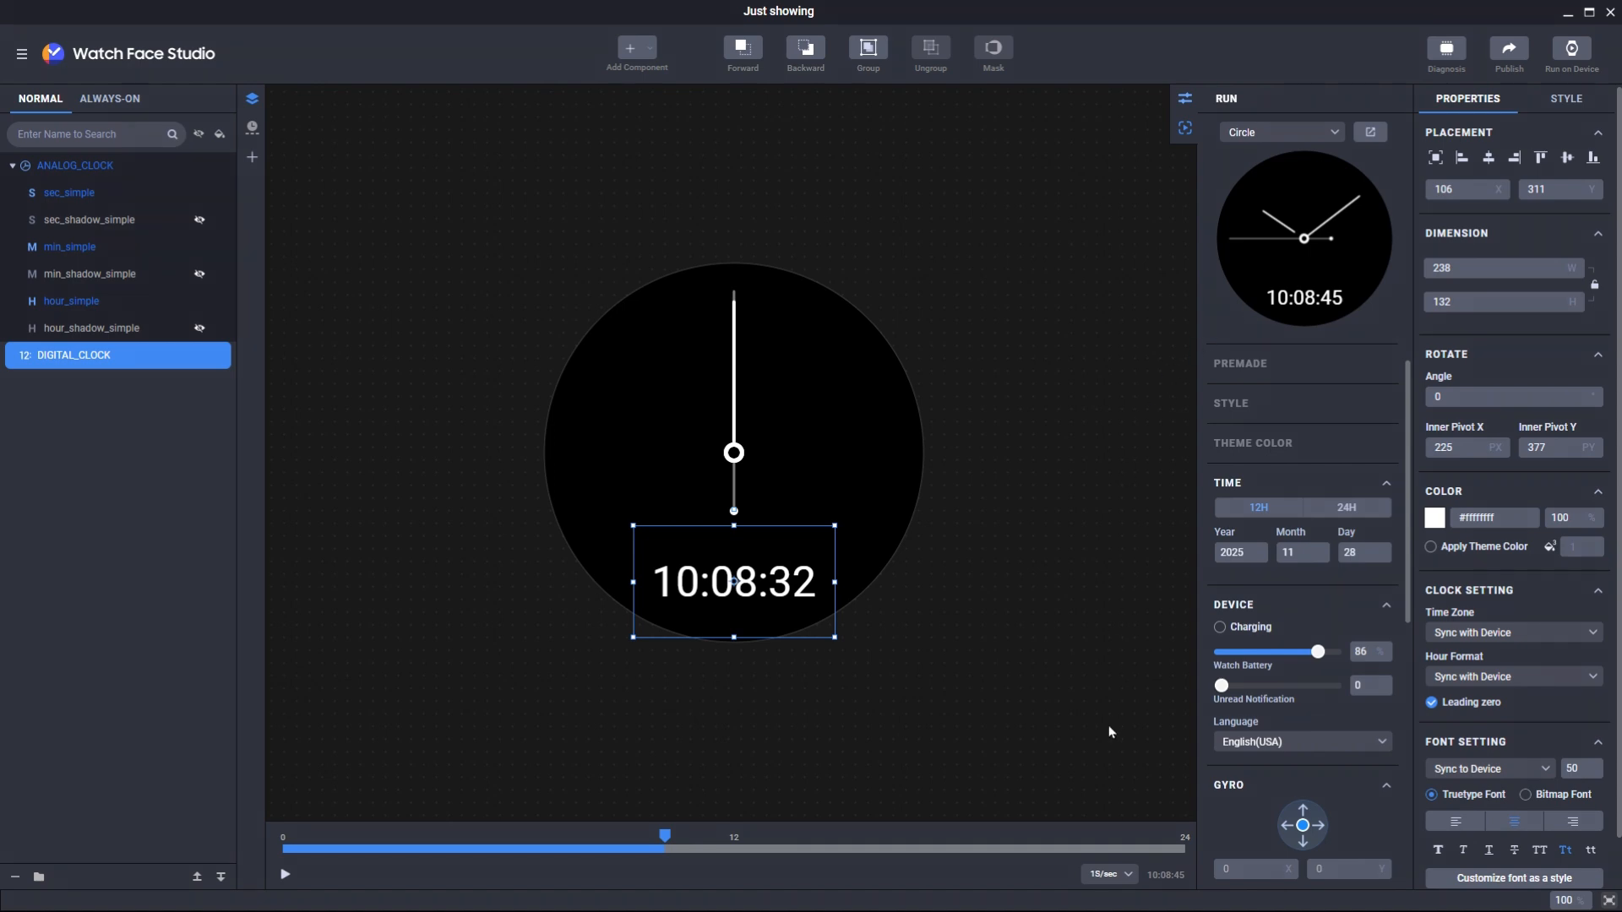
- Play the simulated time at 1M/sec, then switch the speed to 1H/sec
click(287, 875)
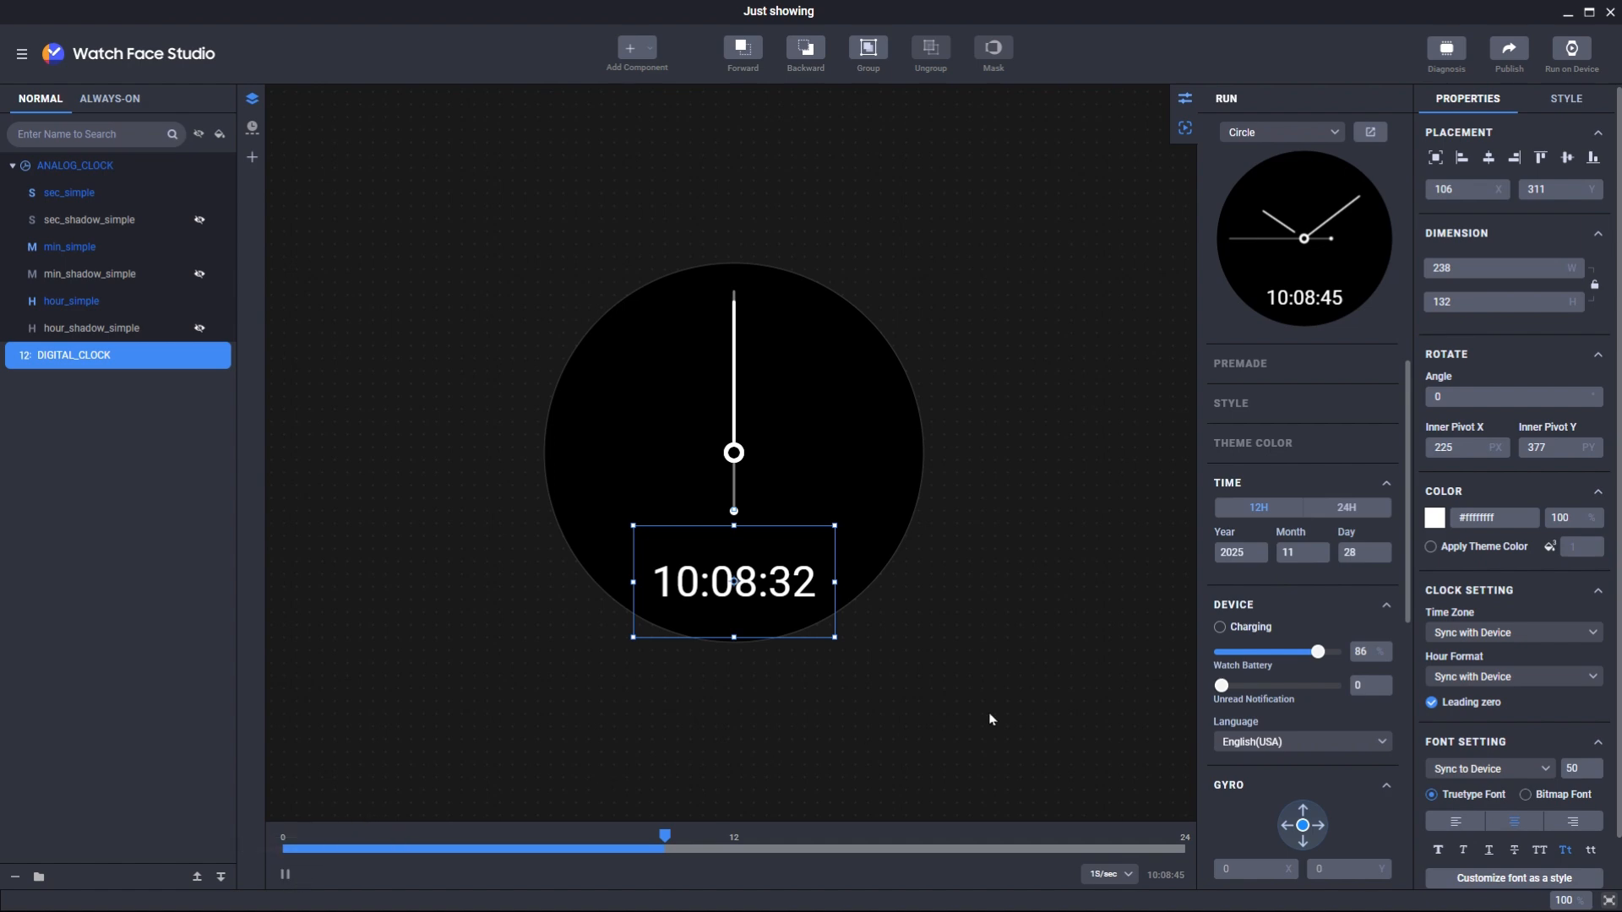
click(1119, 880)
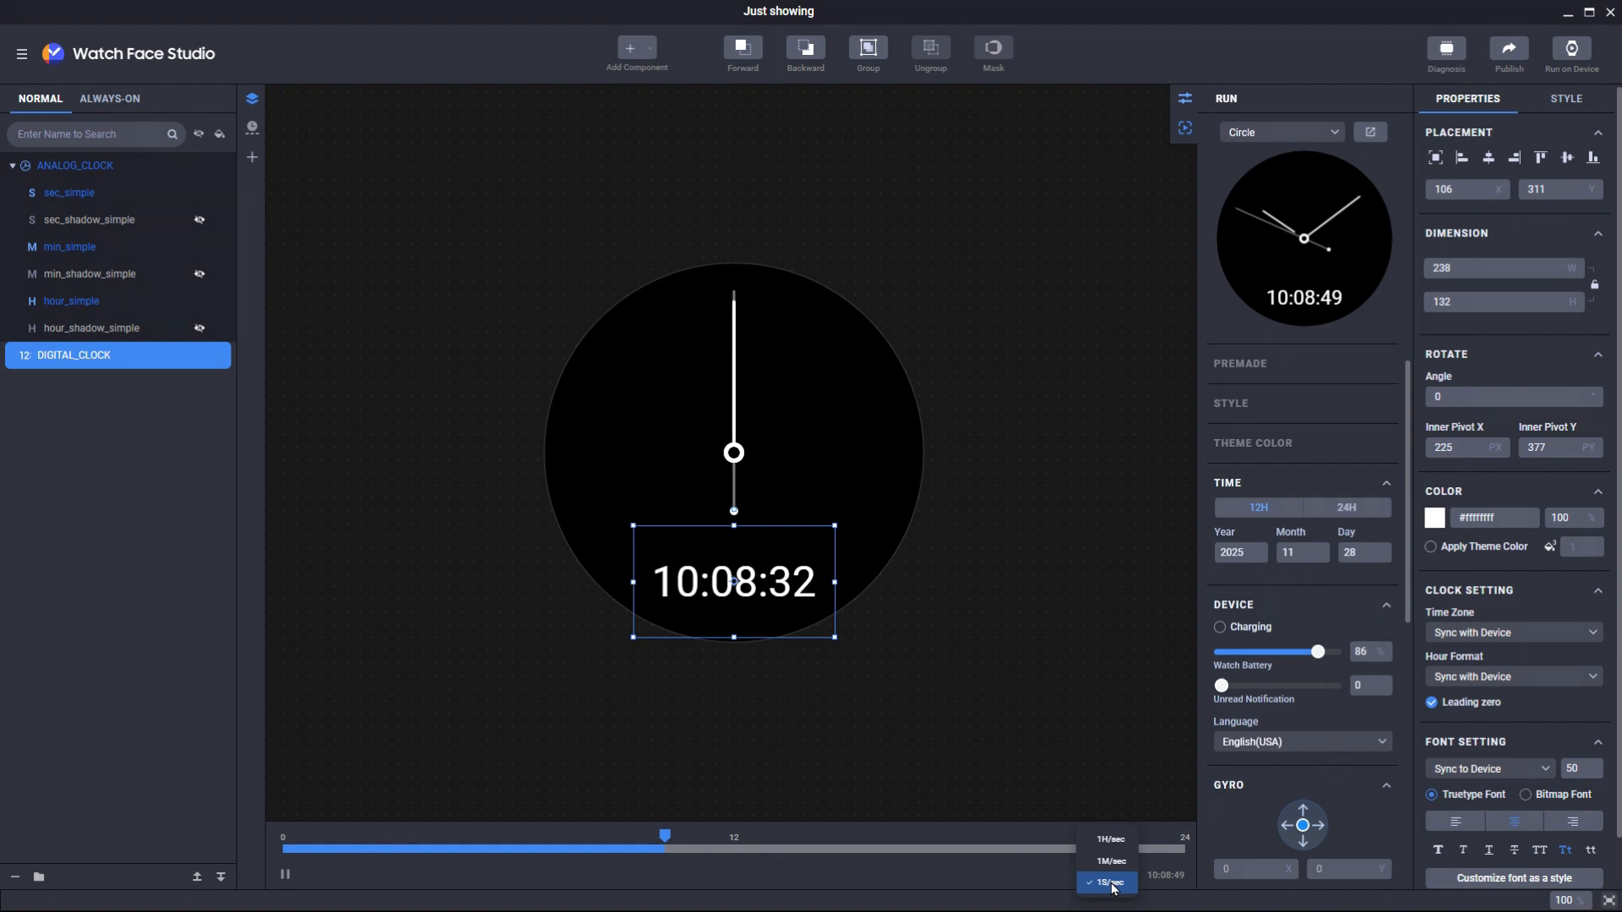
click(1111, 861)
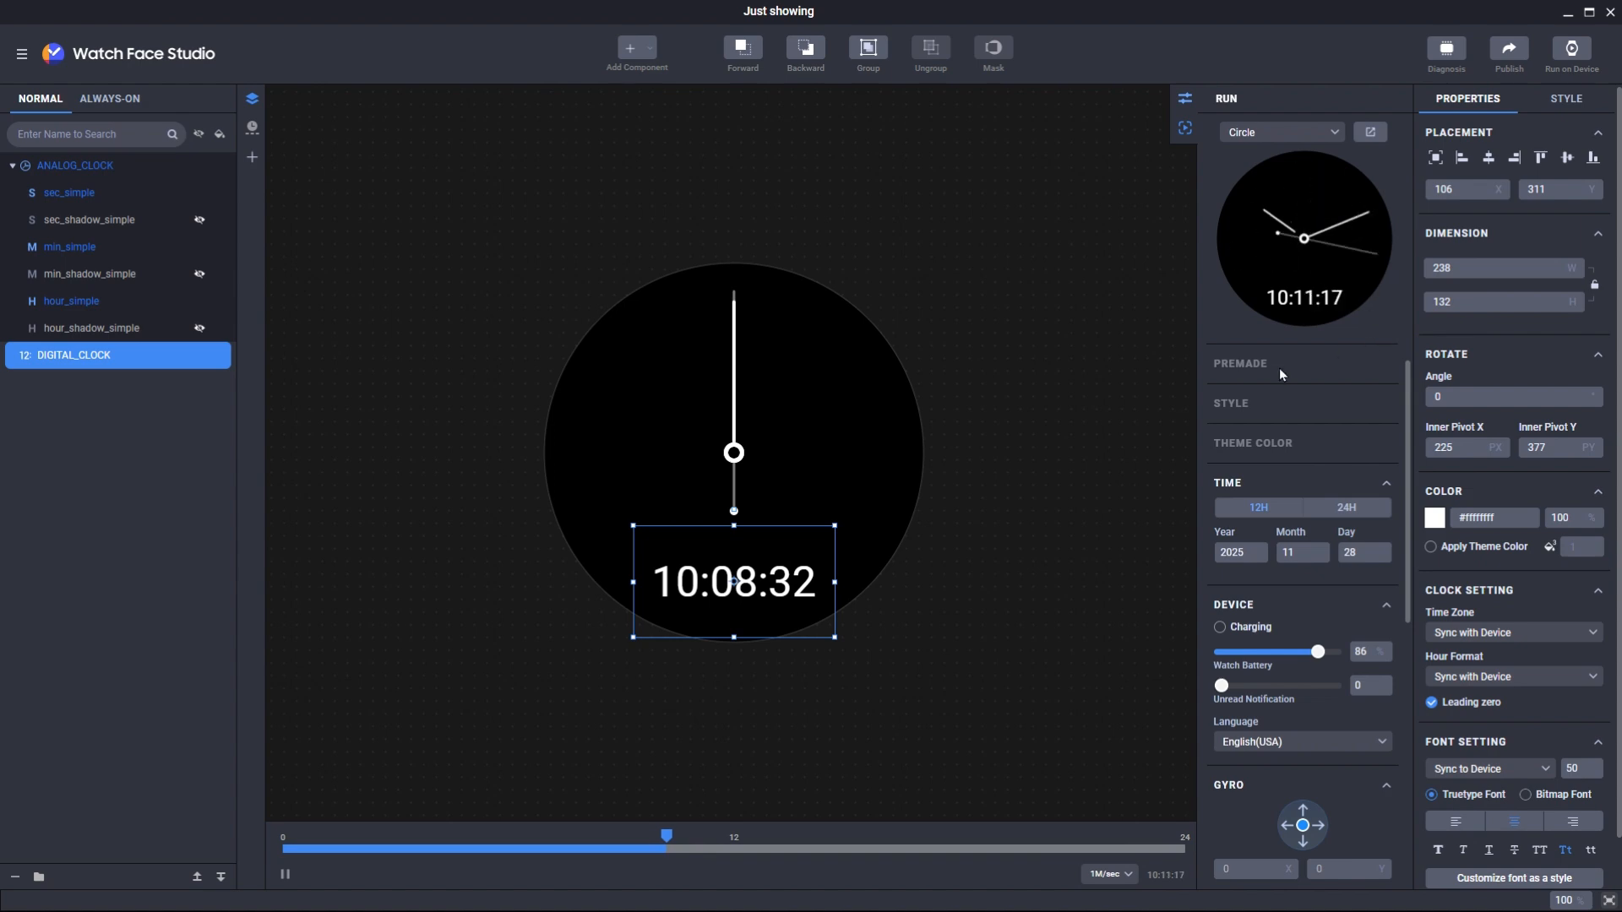
click(1110, 874)
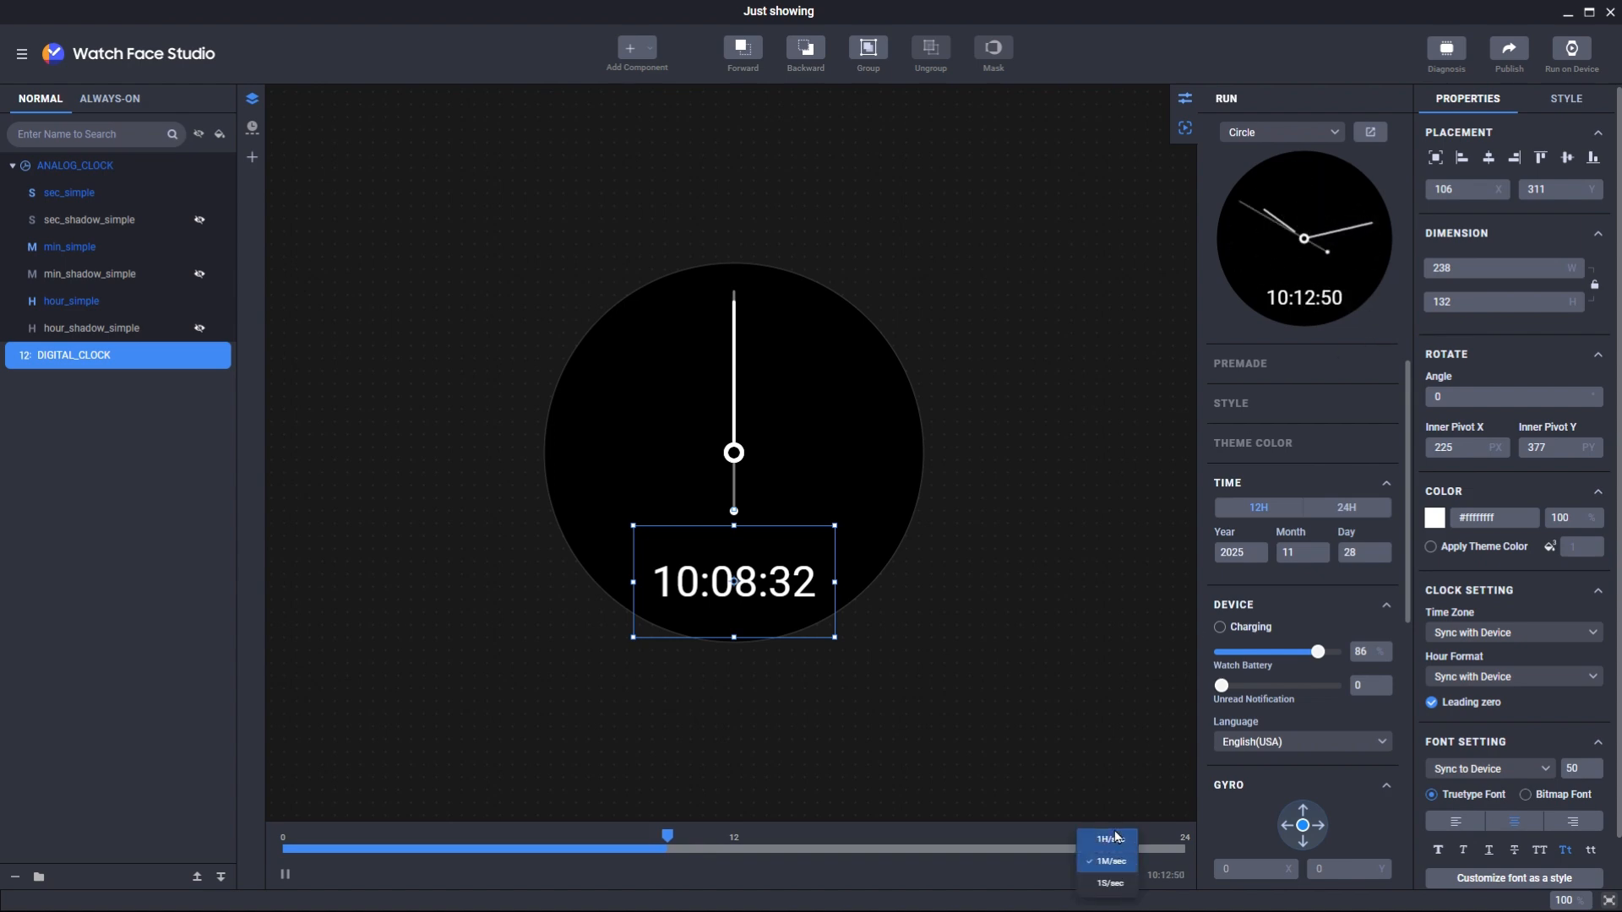
click(1115, 838)
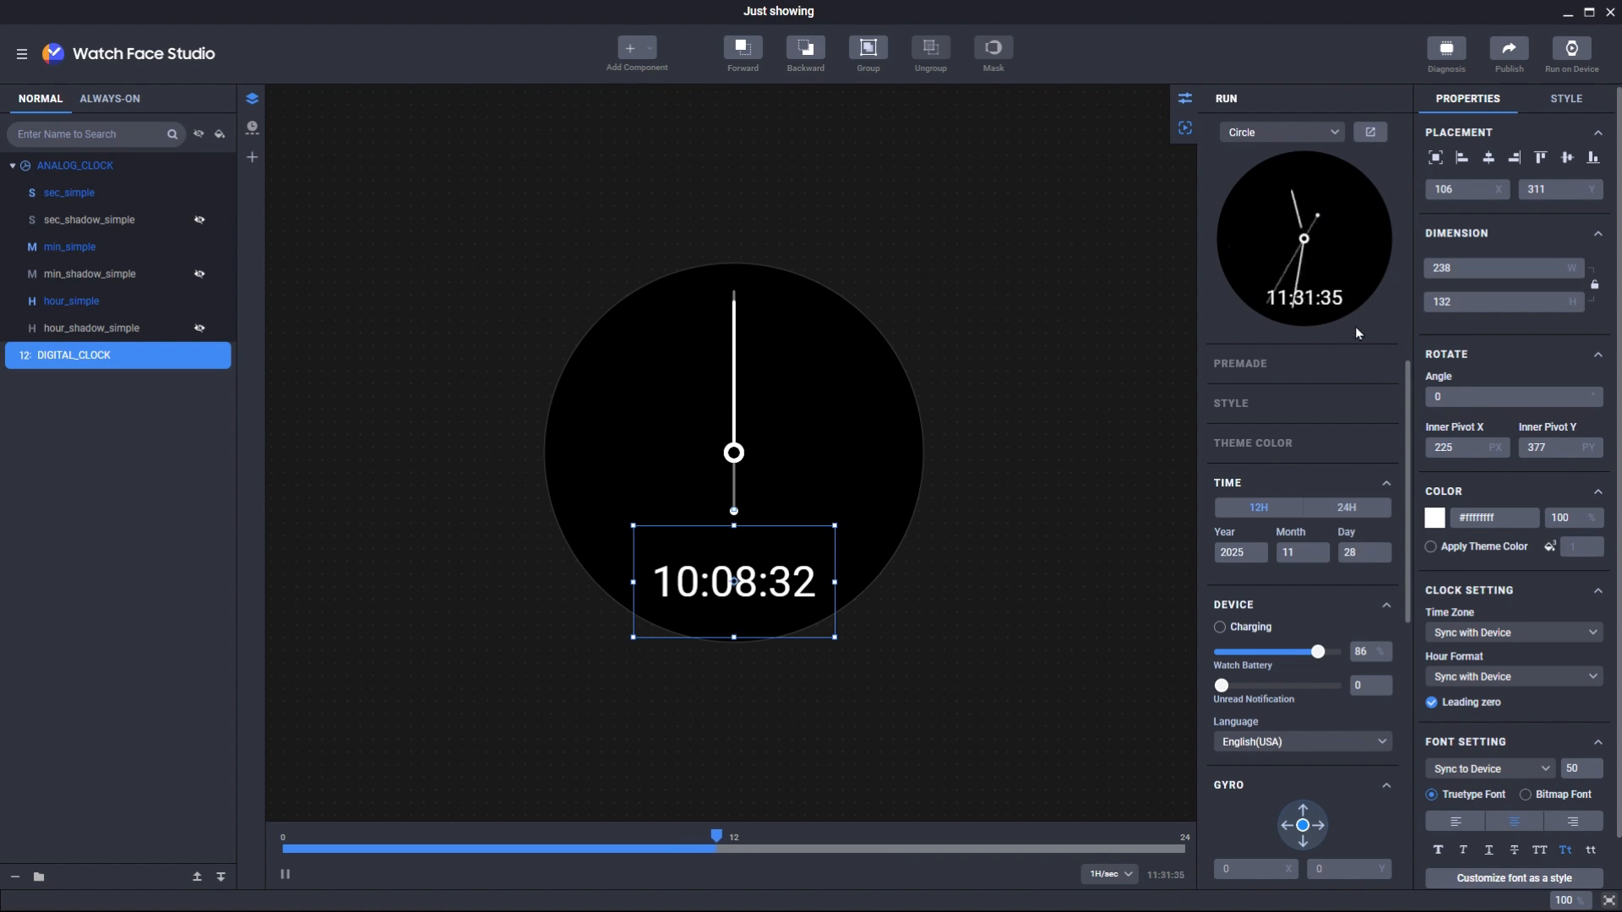